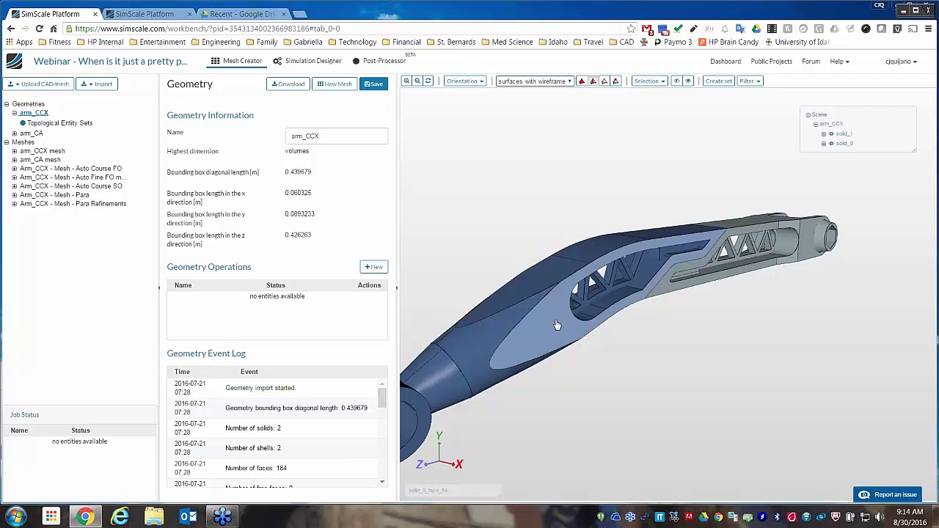
- Orbit the arm and show the Auto Course FO mesh details (24217 nodes, 111408 volume elements), expanded to Operation 1
drag(639, 361, 503, 273)
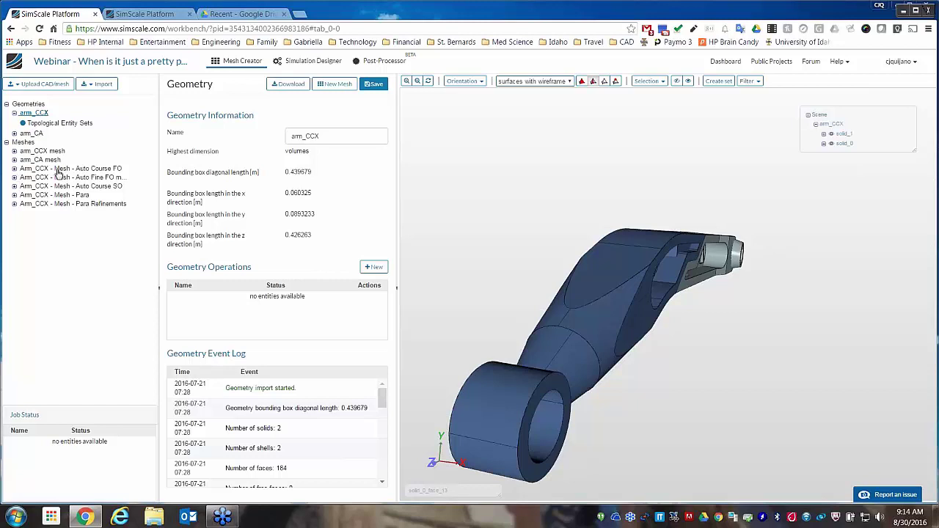
click(62, 169)
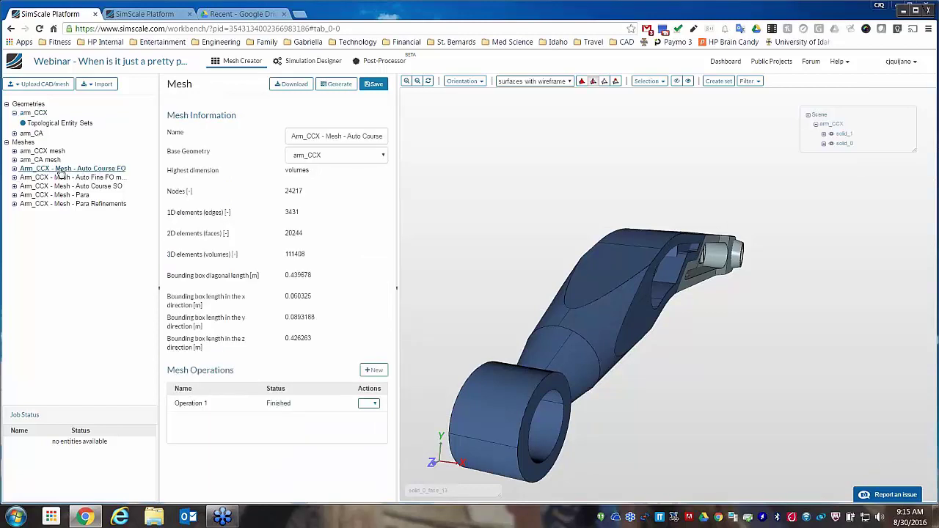
click(15, 169)
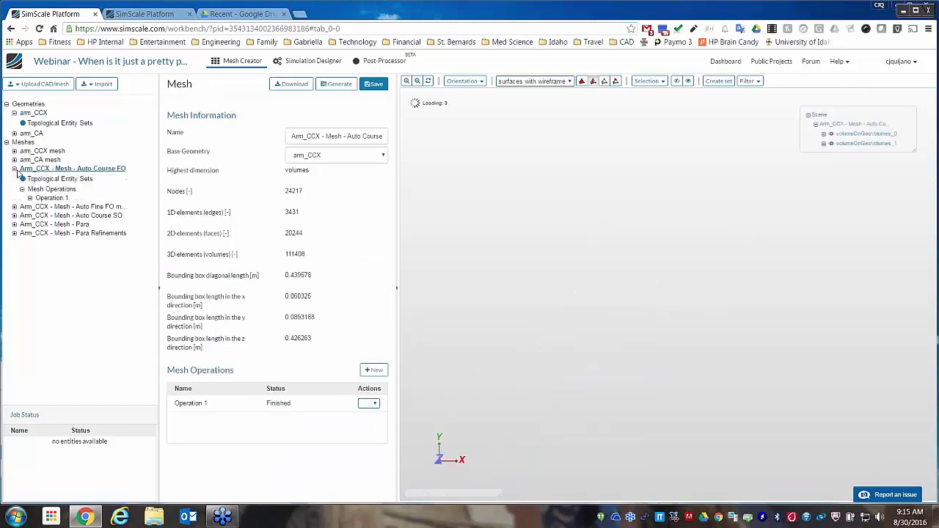
- Review Operation 1's settings: tetrahedral automatic meshing, first-order, fineness kept at 2 - Coarse
click(44, 199)
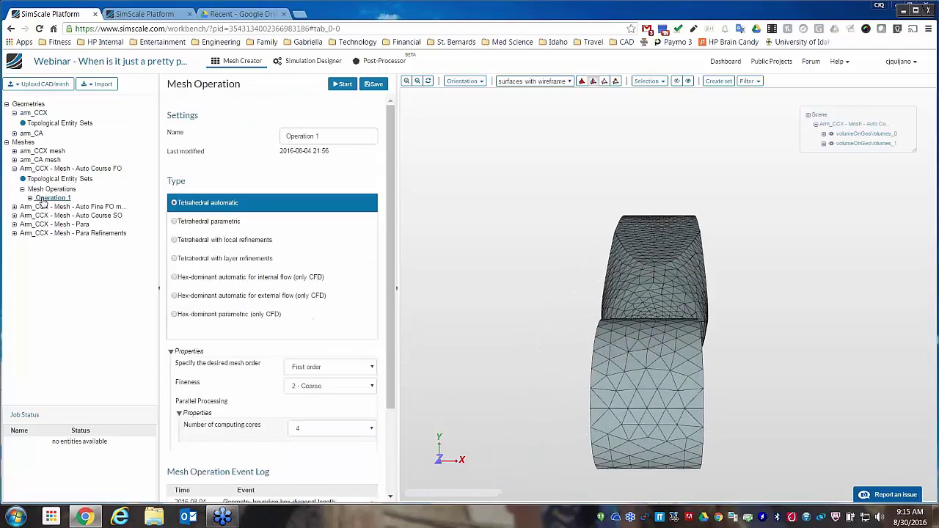
scroll(391, 219, down, 1)
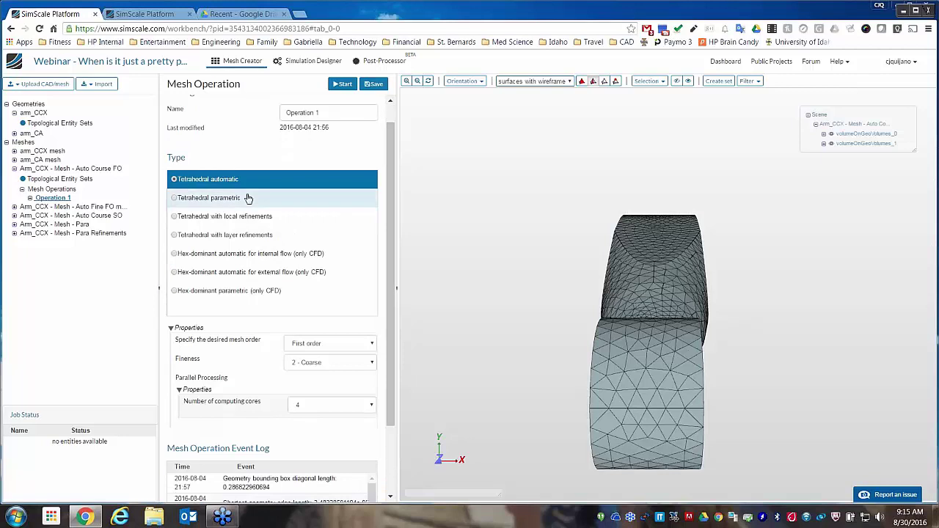
drag(392, 207, 391, 242)
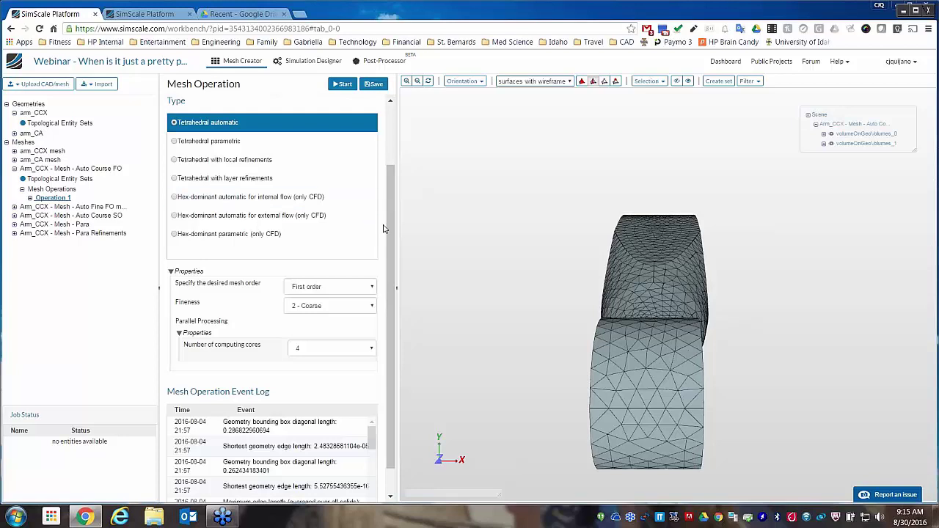
scroll(390, 228, down, 1)
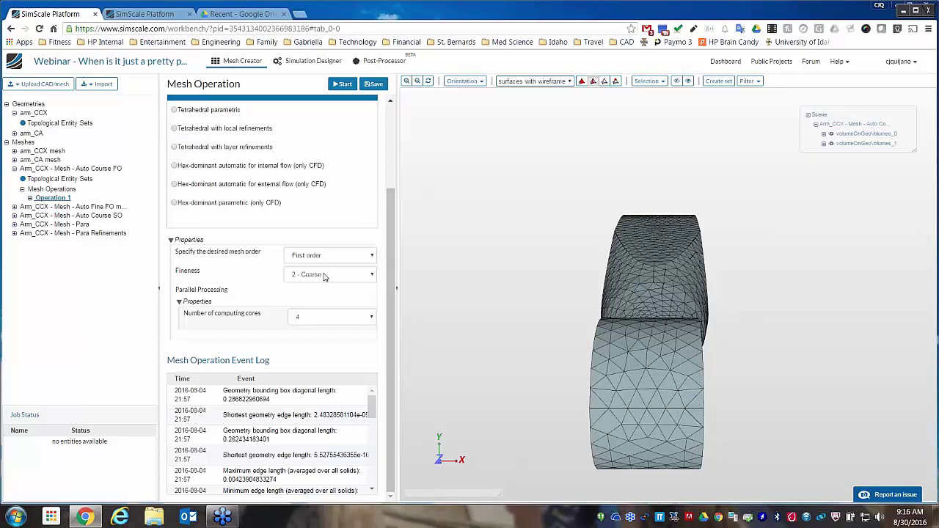
click(372, 276)
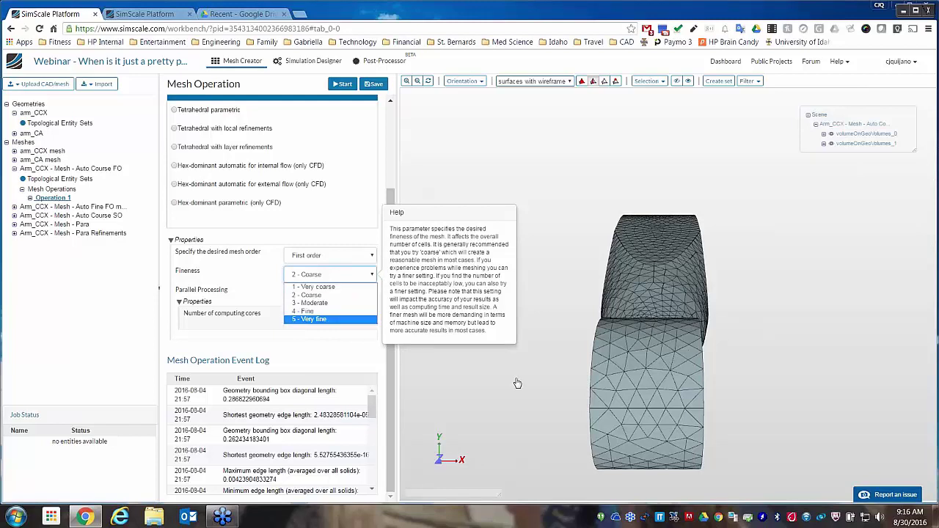
click(372, 358)
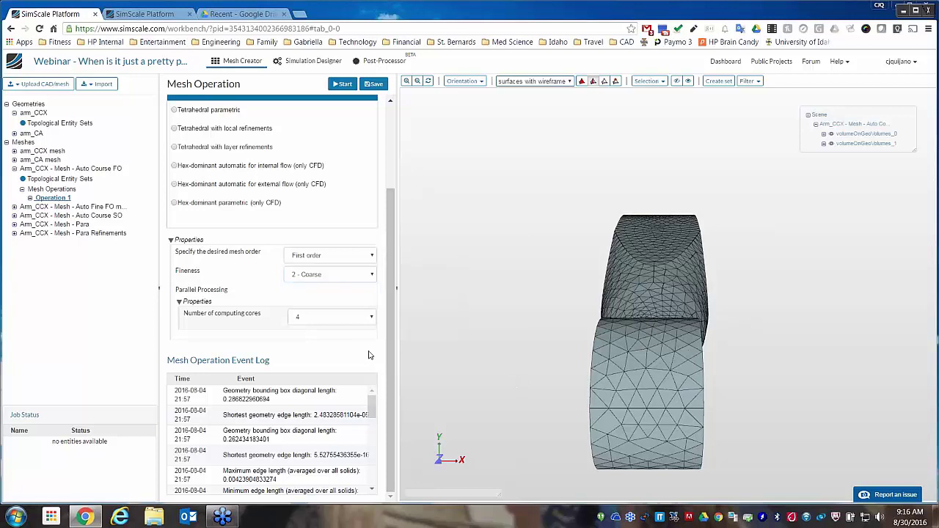
- Orbit the coarse tetrahedral surface mesh to side and lengthwise views, then return to the mesh overview
drag(532, 358, 491, 349)
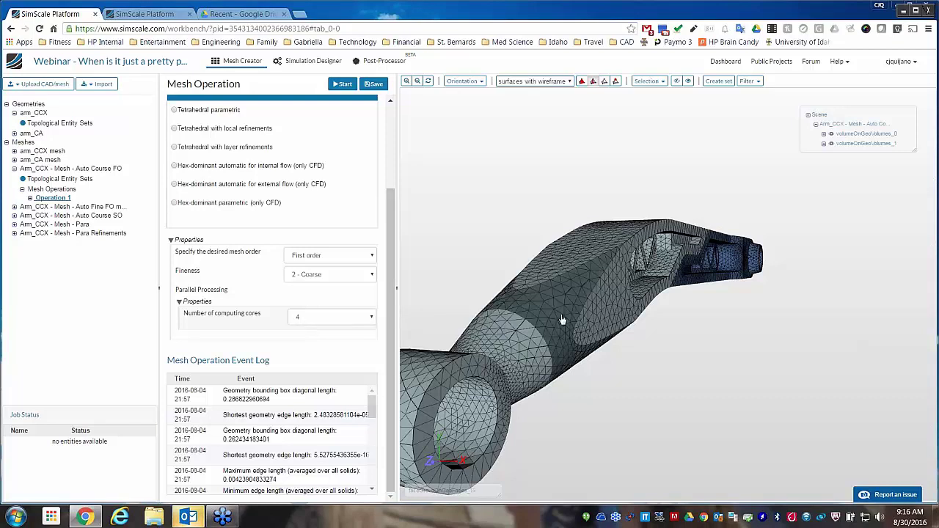
drag(563, 323, 602, 271)
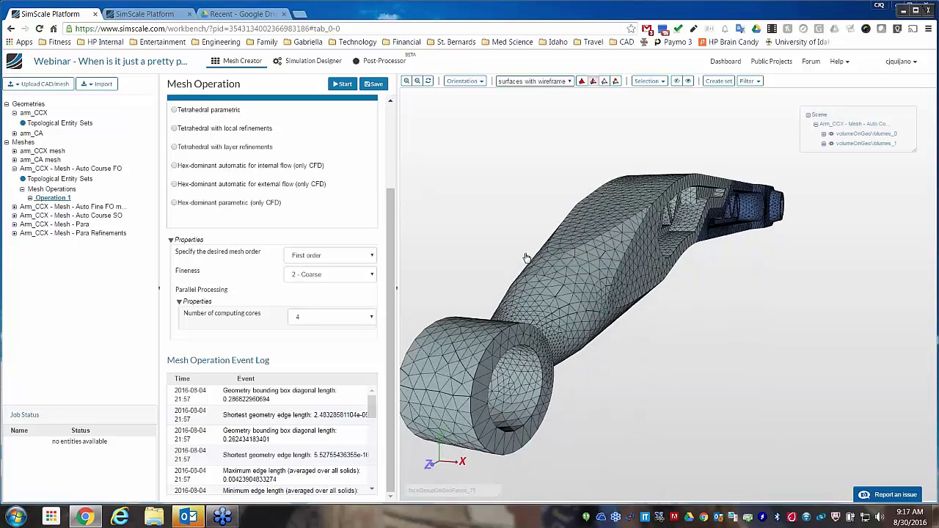
click(34, 171)
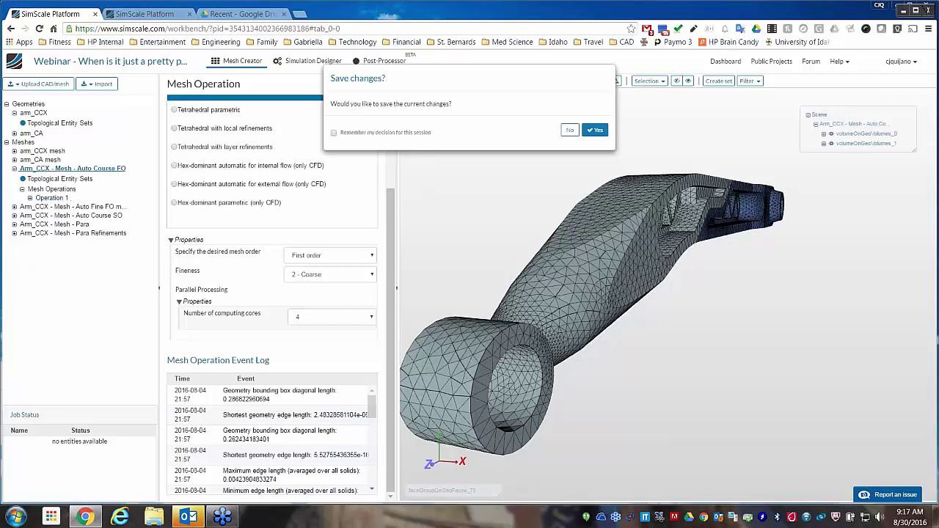
- Answer No to Save changes? so the Operation 1 edits are discarded
click(570, 131)
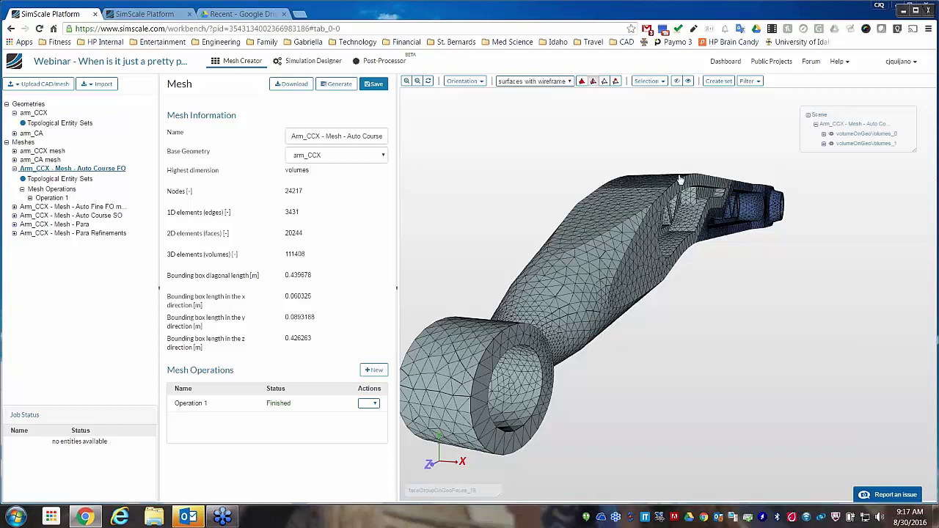
- Apply a Mesh Clip to inspect the Auto Course FO interior tetrahedra, then expand Arm_CCX - Mesh - Para
click(747, 82)
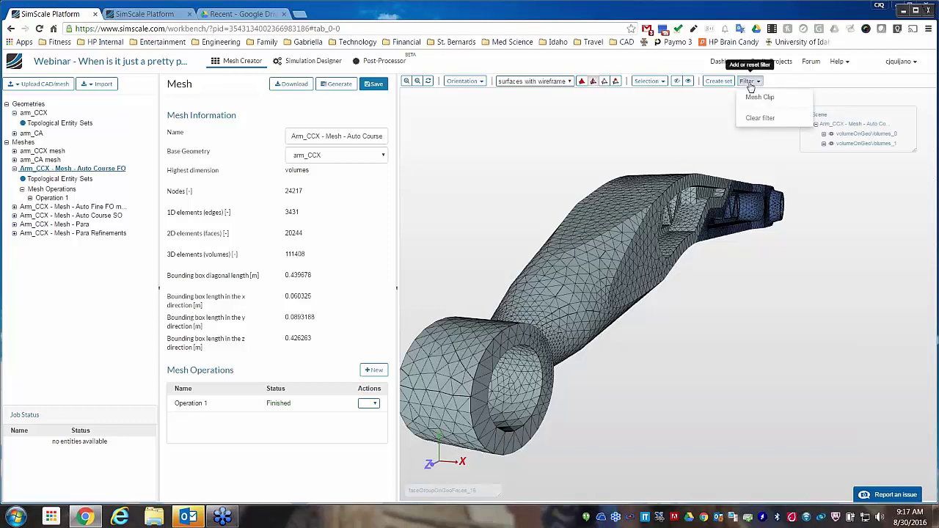
click(755, 105)
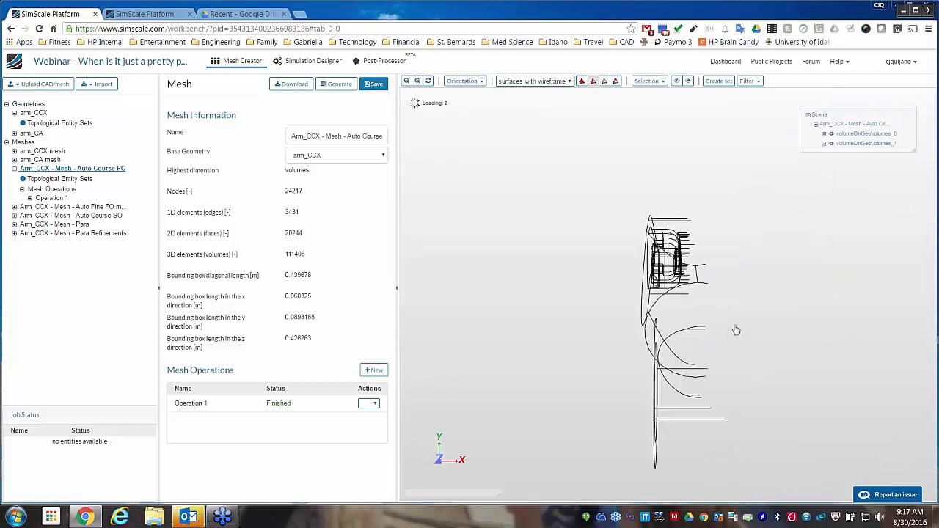
drag(735, 329, 652, 348)
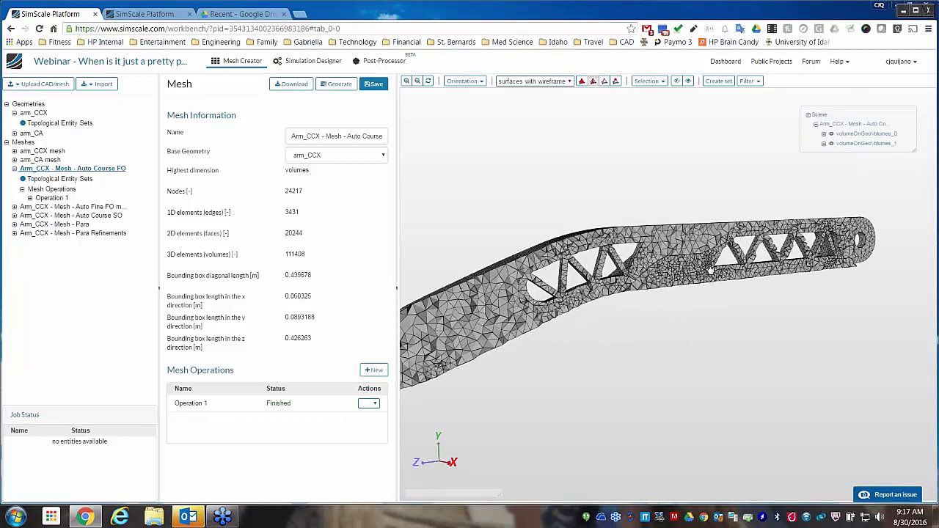
scroll(711, 270, up, 2)
scroll(711, 270, up, 3)
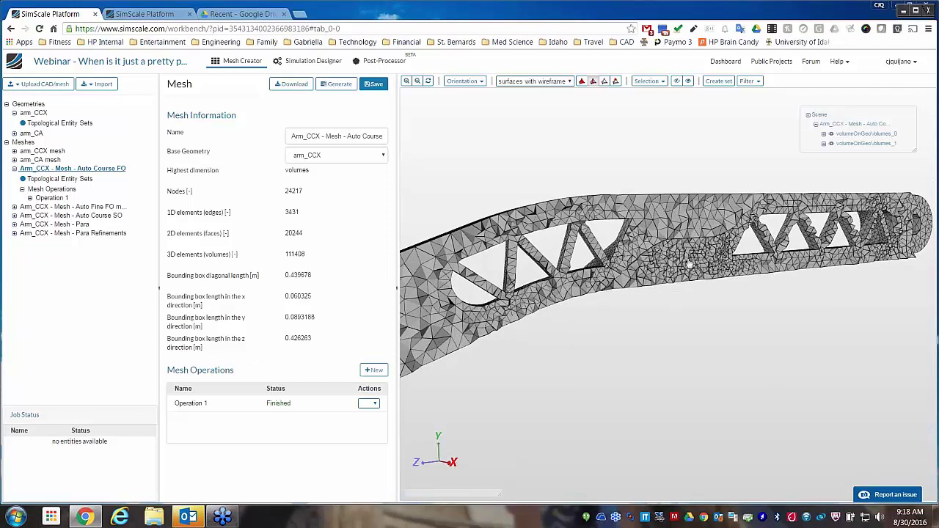
right_drag(712, 261, 642, 308)
scroll(640, 307, up, 3)
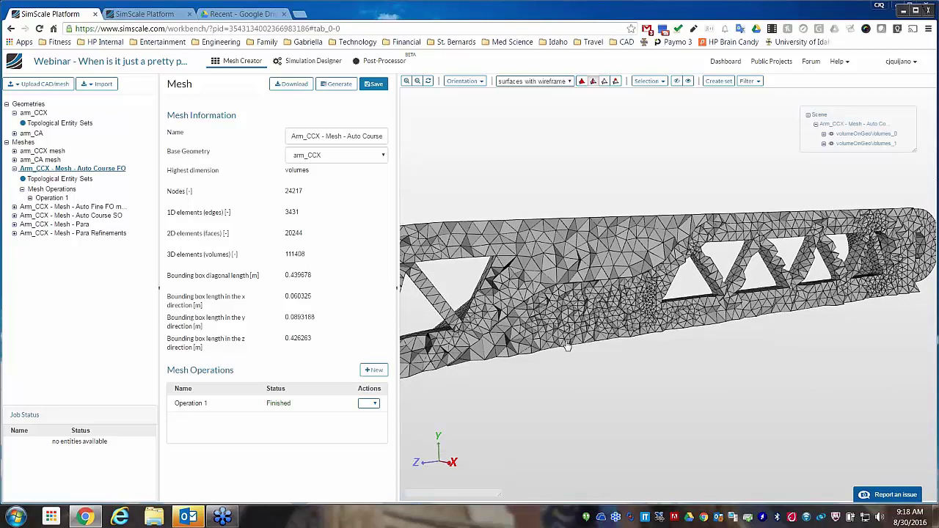
drag(567, 347, 661, 333)
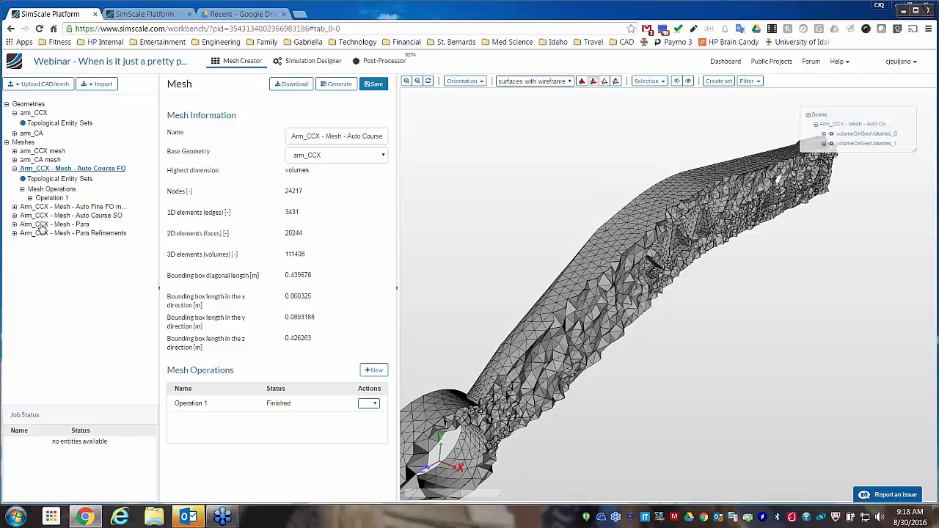
click(14, 225)
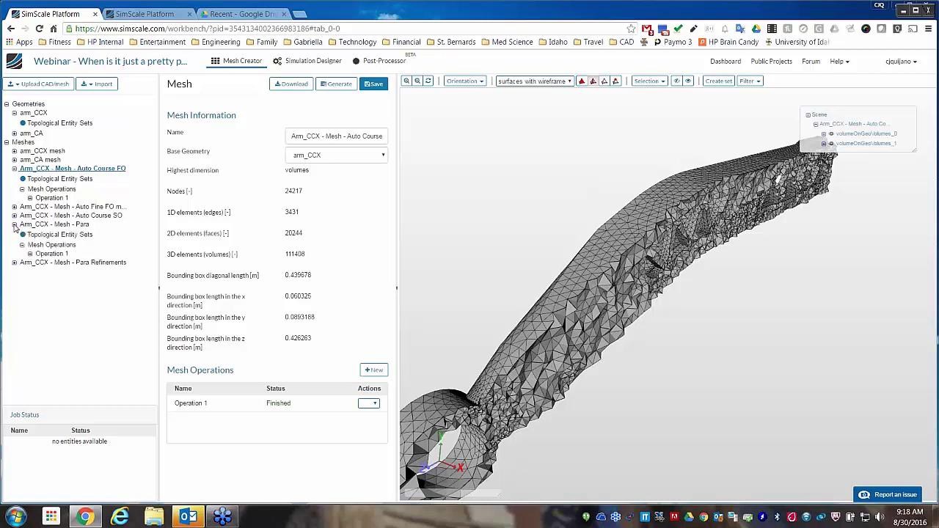
- Review the Para mesh's Operation 1: tetrahedral parametric, 0.005 m max, 0.0005 m min edge length, 2 - Coarse
click(46, 253)
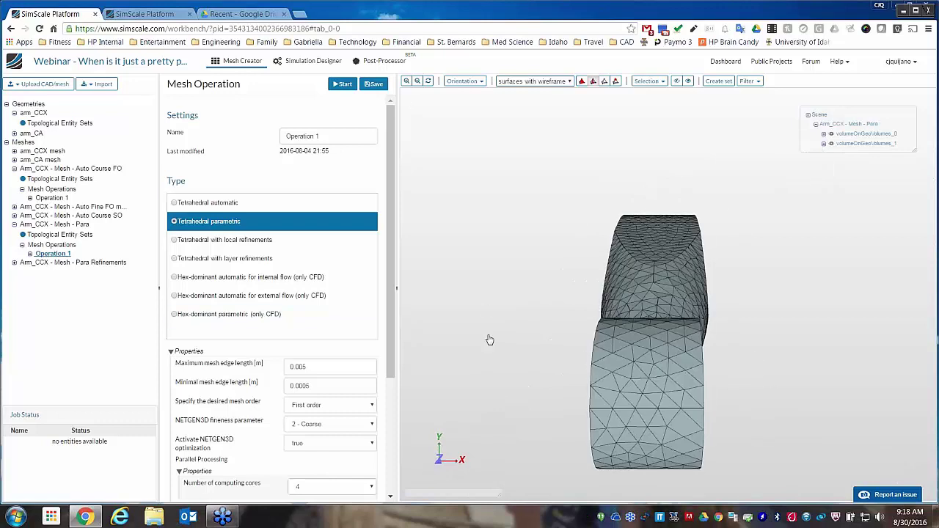
drag(390, 264, 553, 383)
scroll(553, 383, up, 5)
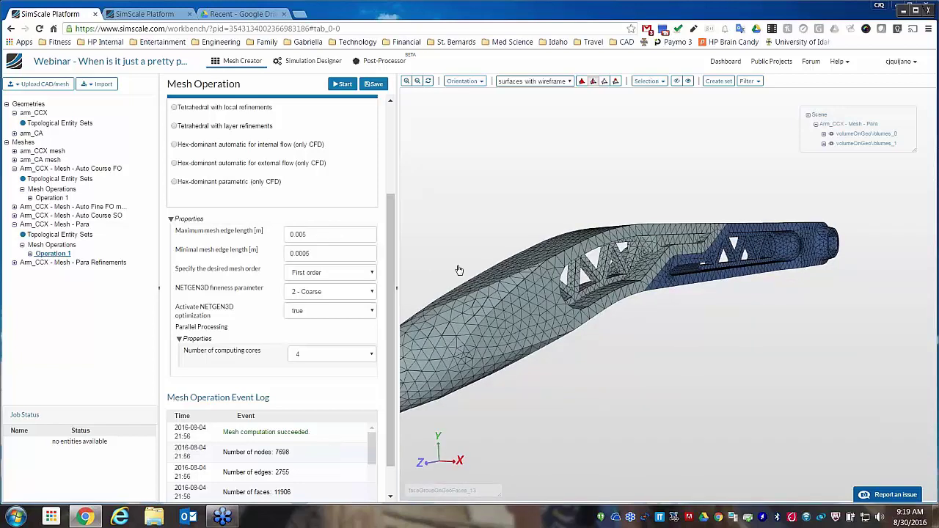
drag(474, 288, 492, 300)
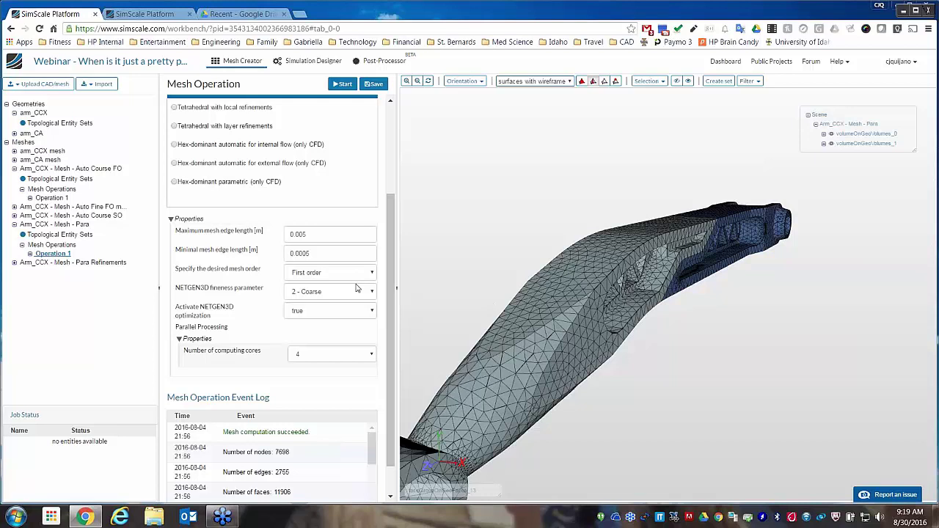
drag(393, 301, 393, 324)
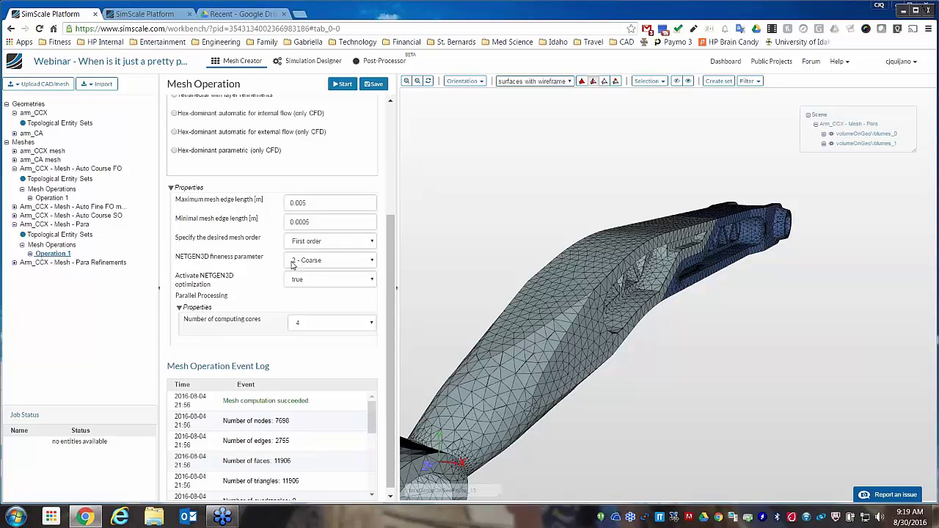
drag(500, 296, 553, 374)
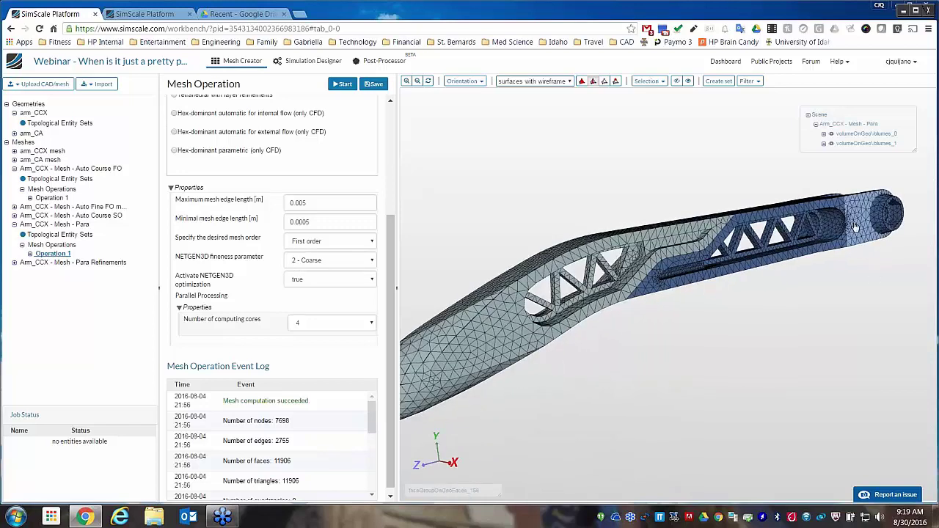
- Zoom into the Para mesh's lattice, zoom back out, and bring up the Mesh Clip settings
drag(859, 227, 681, 381)
scroll(672, 326, up, 5)
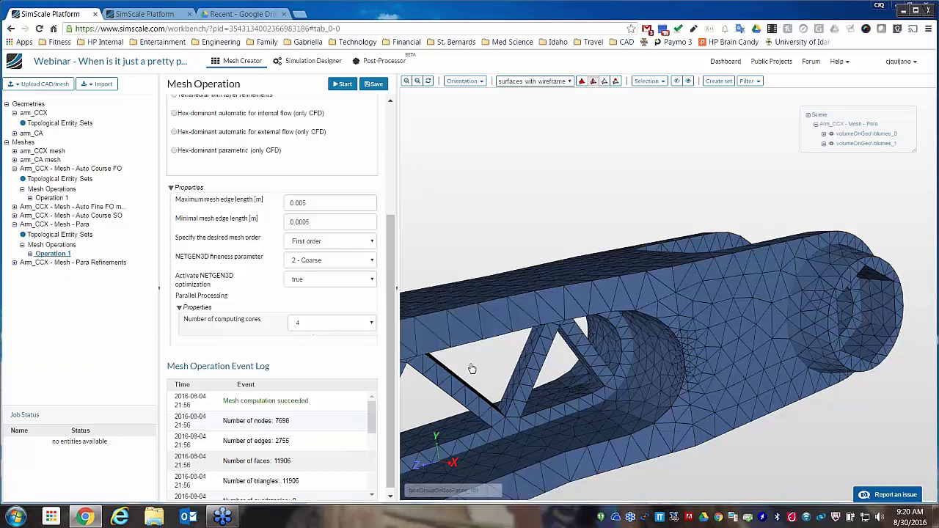
scroll(475, 371, up, 5)
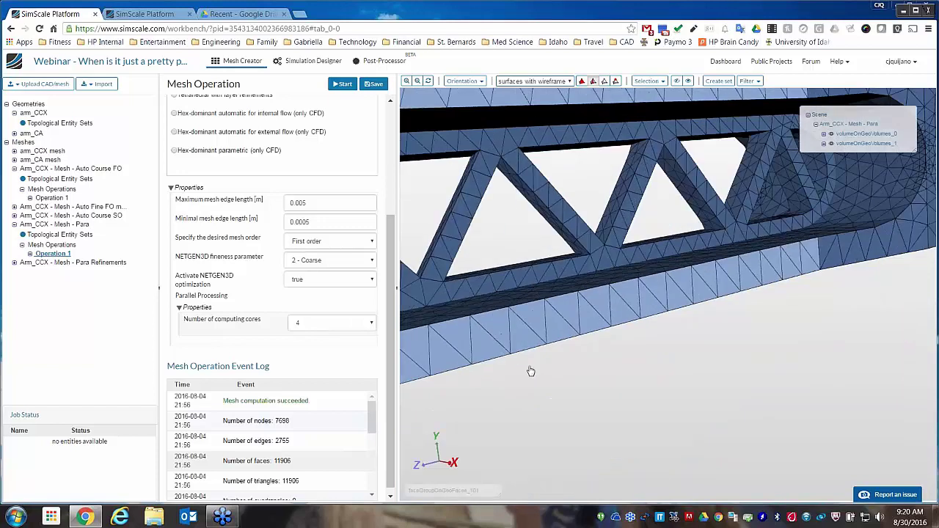
scroll(506, 327, down, 6)
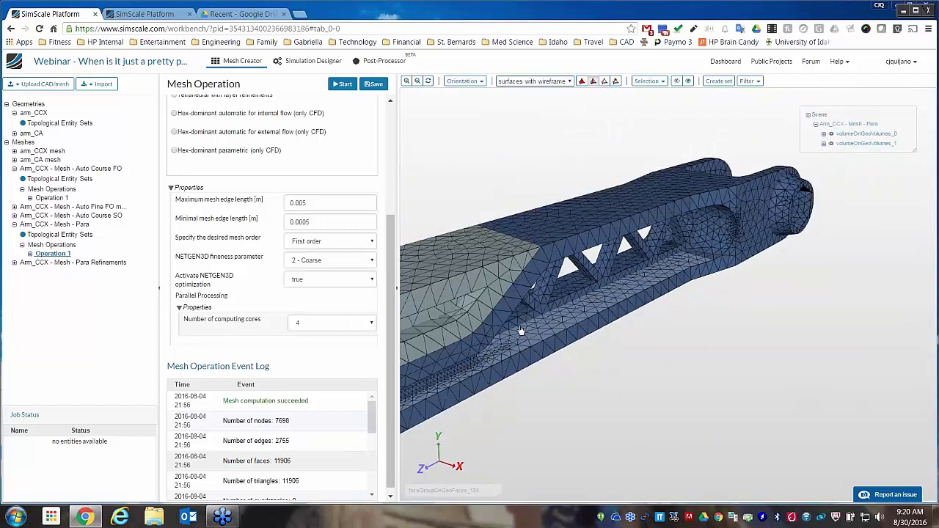
drag(516, 323, 568, 345)
click(750, 81)
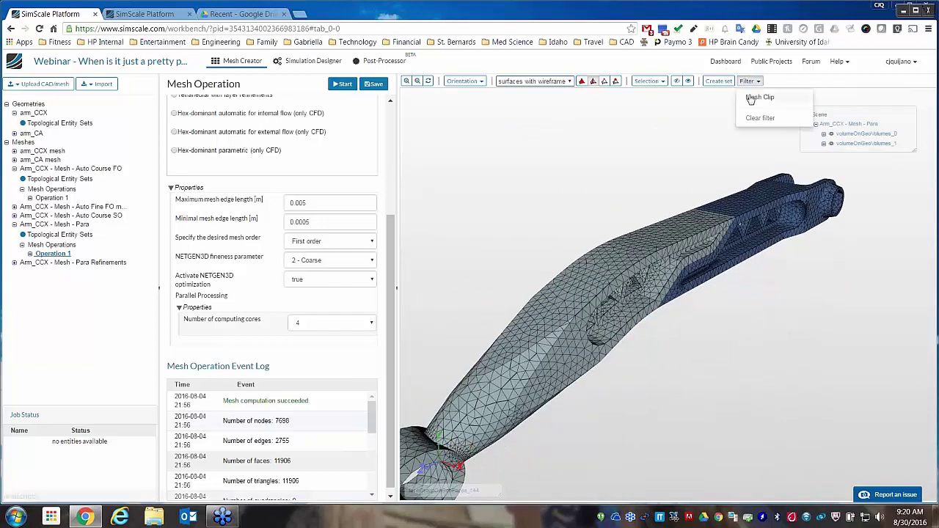
click(756, 98)
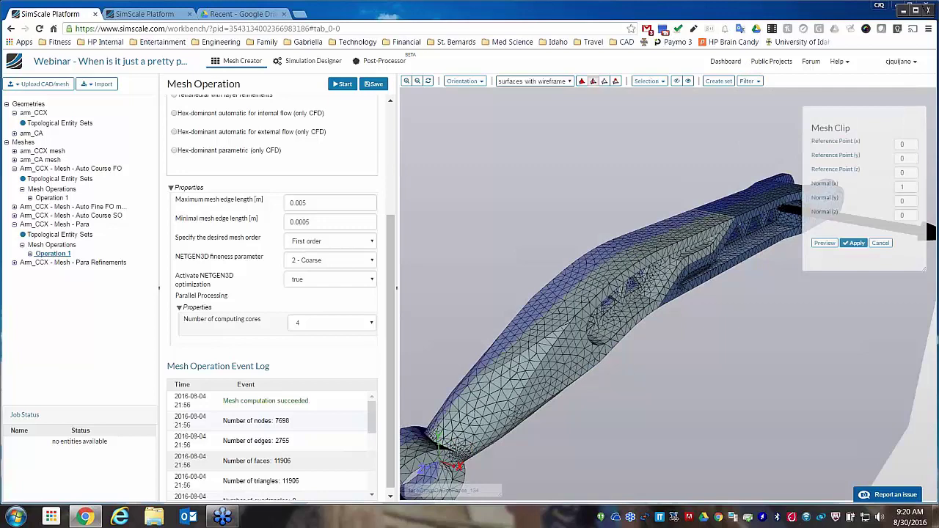
- Apply the Mesh Clip (point 0, 0, 0, normal 1, 0, 0) and orbit the whole Para arm mesh
click(858, 248)
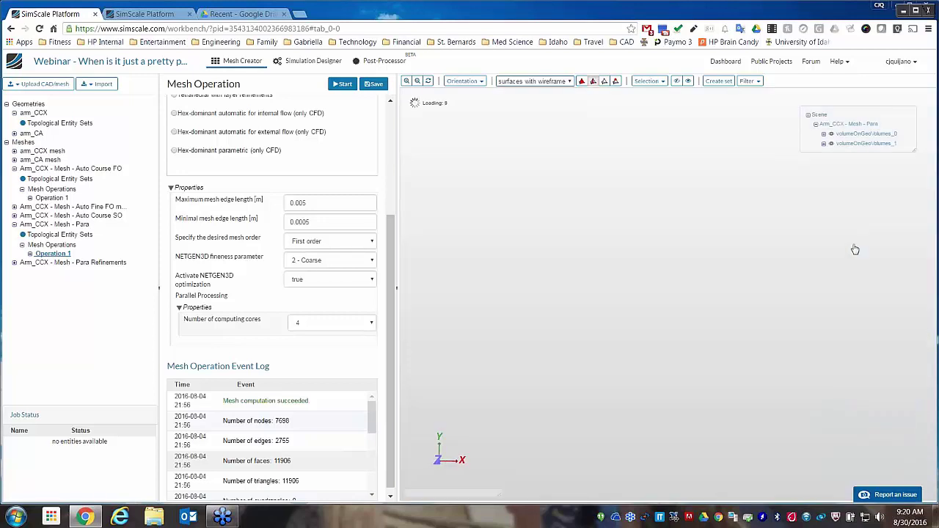
drag(776, 331, 641, 356)
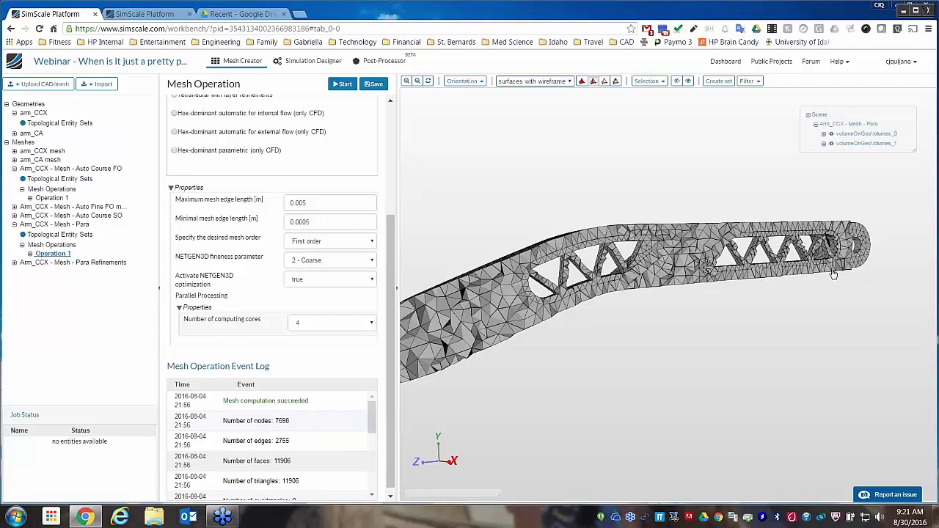
mouse_move(725, 315)
mouse_down()
mouse_move(676, 264)
mouse_move(733, 325)
mouse_up()
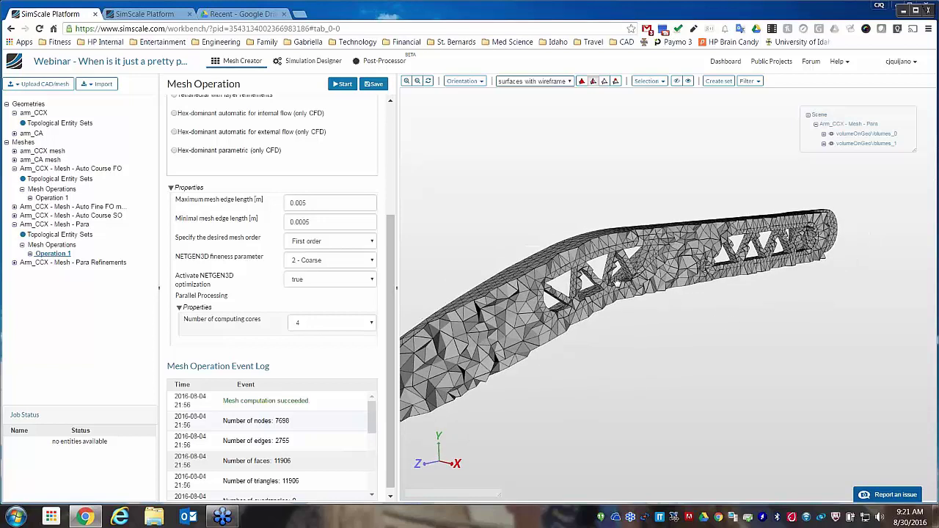
drag(792, 258, 723, 318)
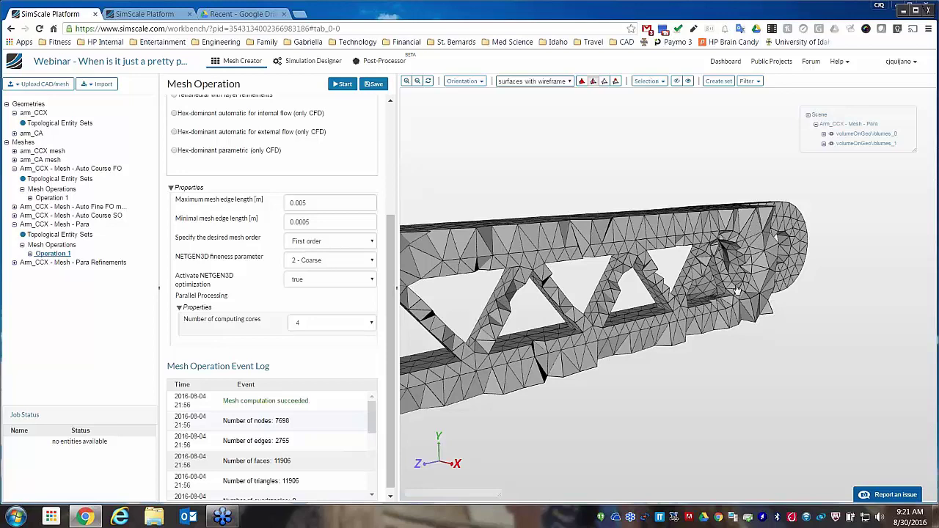
drag(547, 367, 564, 356)
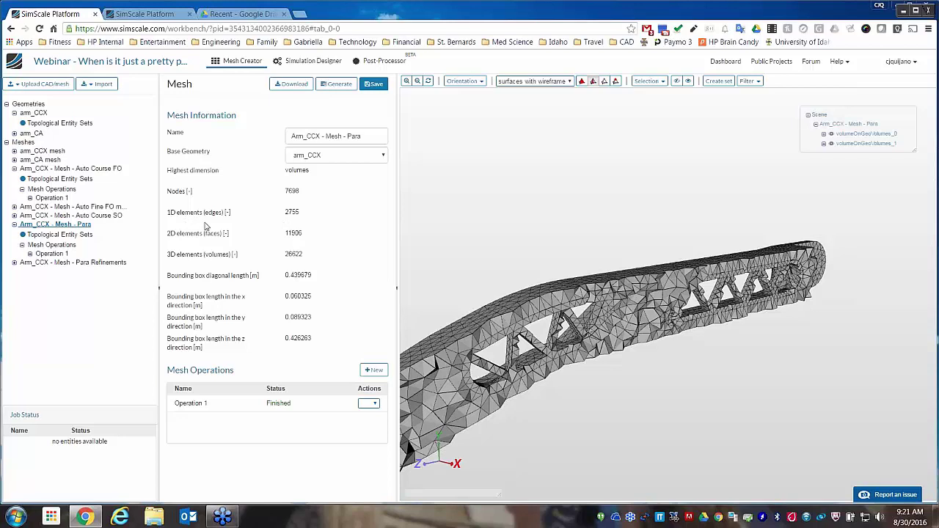
- Show the Para Refinements Operation 1: 0.005/0.0005 m edges, 2 - Coarse, 8 cores, Mesh Refinement 1
click(50, 254)
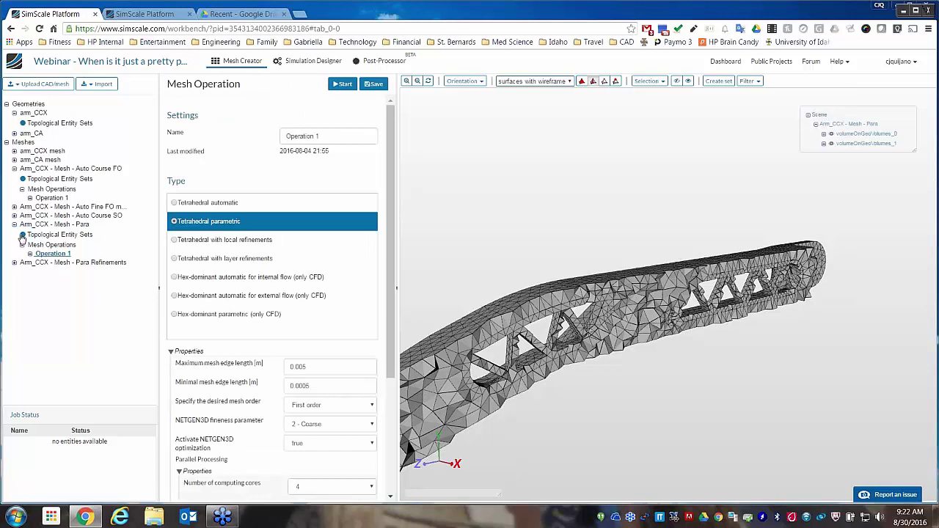
click(15, 263)
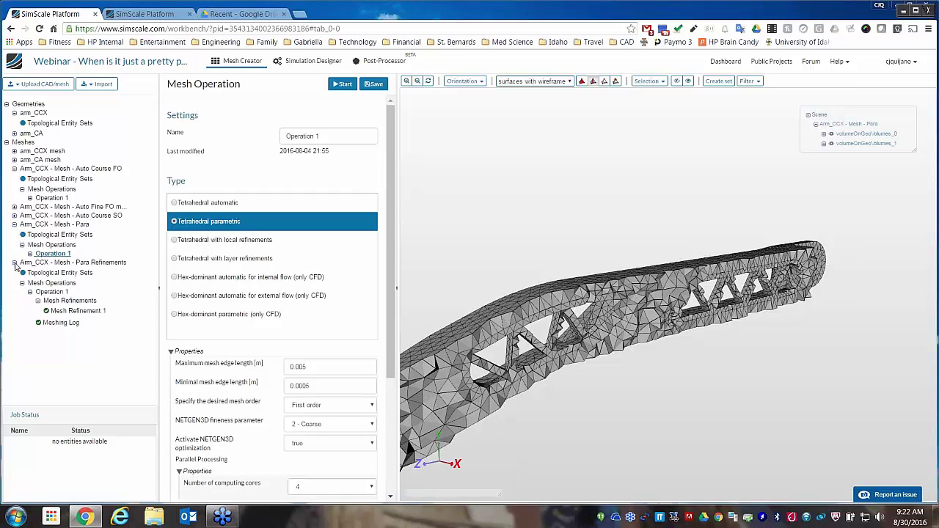
click(53, 292)
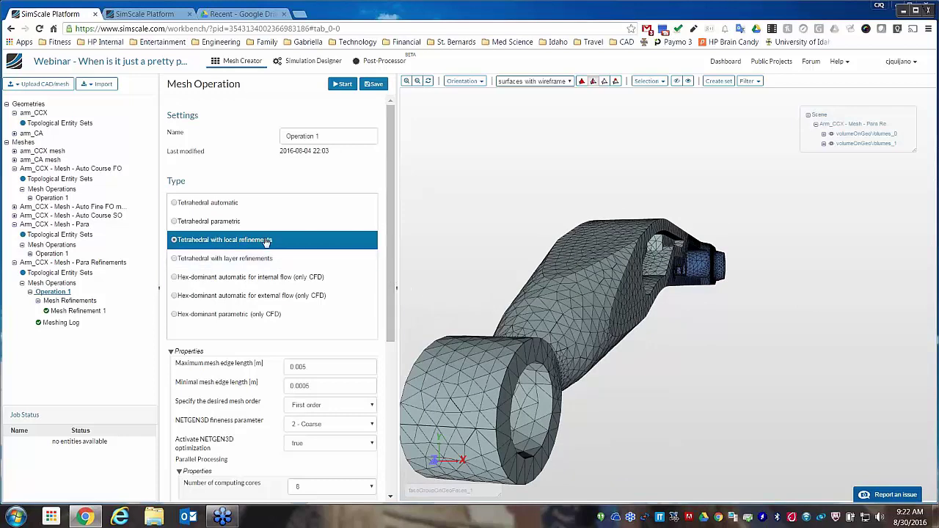
drag(394, 227, 387, 326)
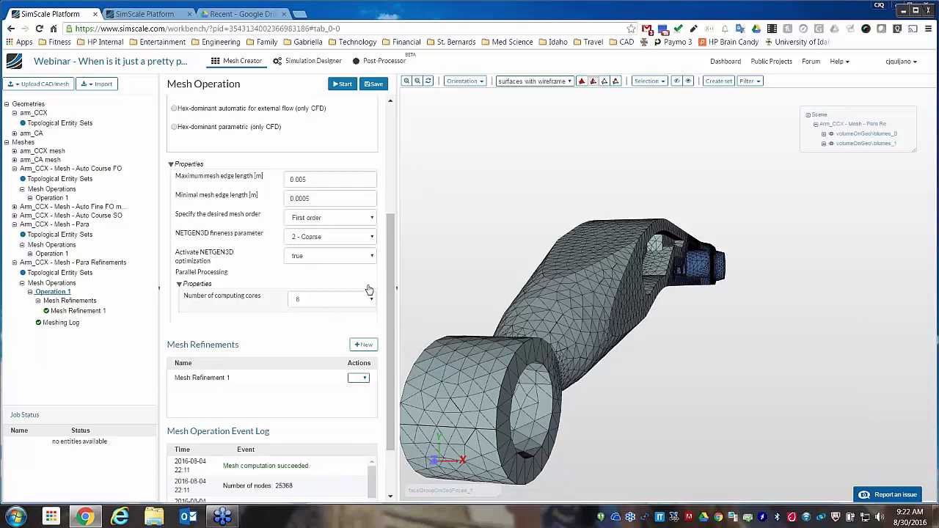
drag(388, 271, 390, 310)
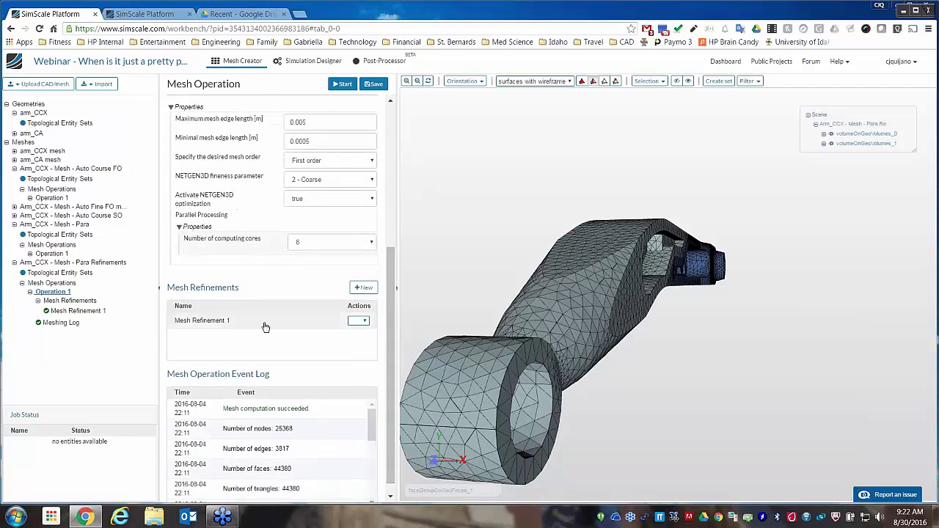
- Inspect Mesh Refinement 1 (0.001 m max edge, 184 faces highlighted), then return to the Para Refinements mesh info
click(210, 324)
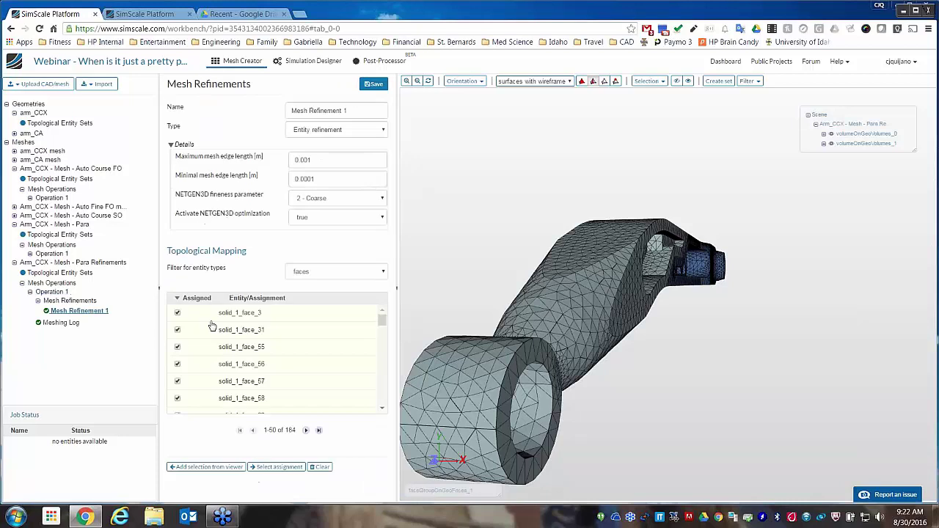
drag(516, 322, 458, 199)
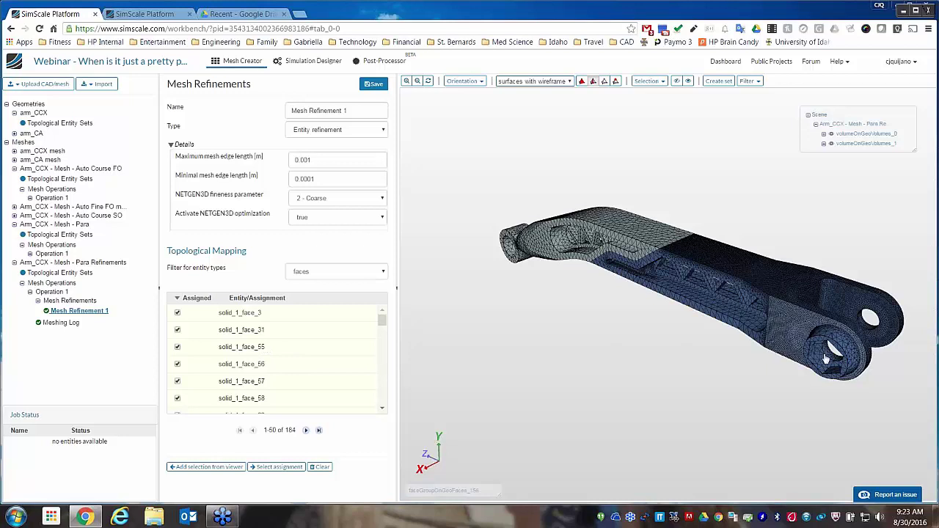
scroll(792, 329, up, 5)
drag(822, 350, 616, 326)
scroll(752, 416, up, 3)
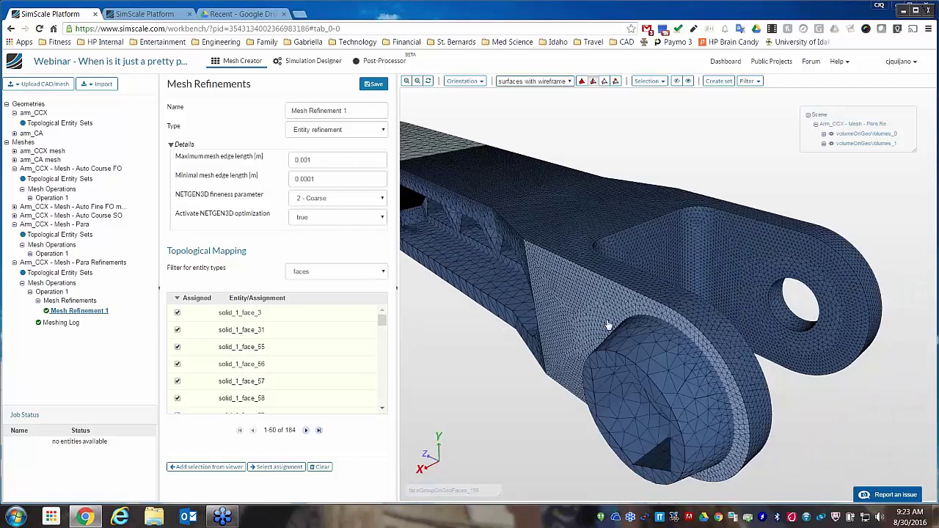
click(277, 468)
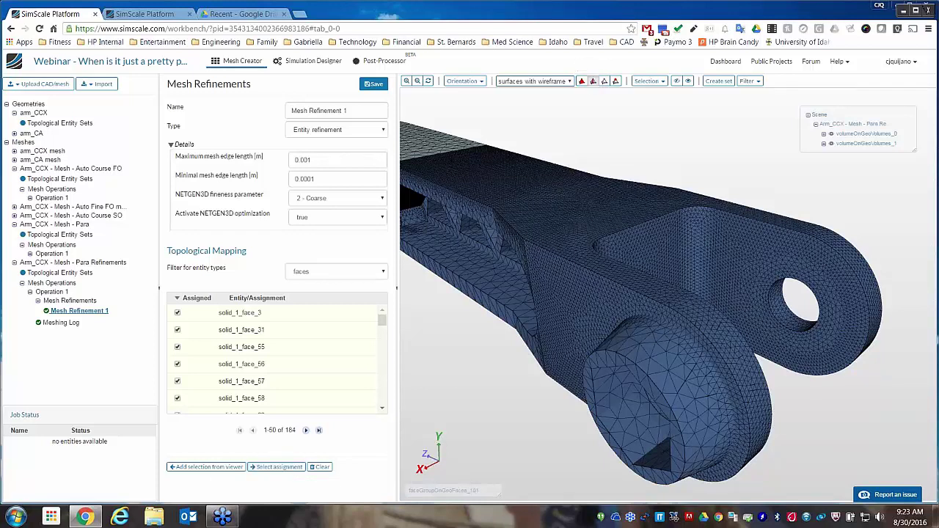
click(270, 470)
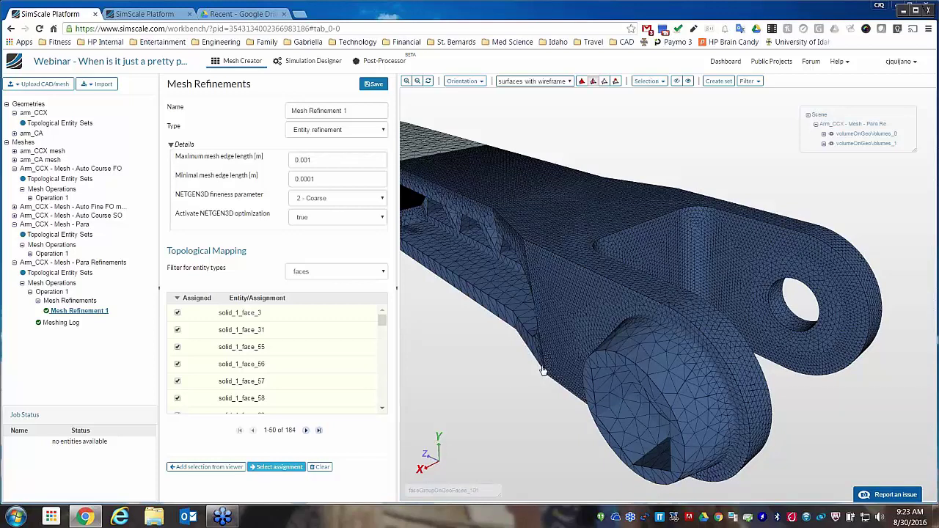
click(44, 263)
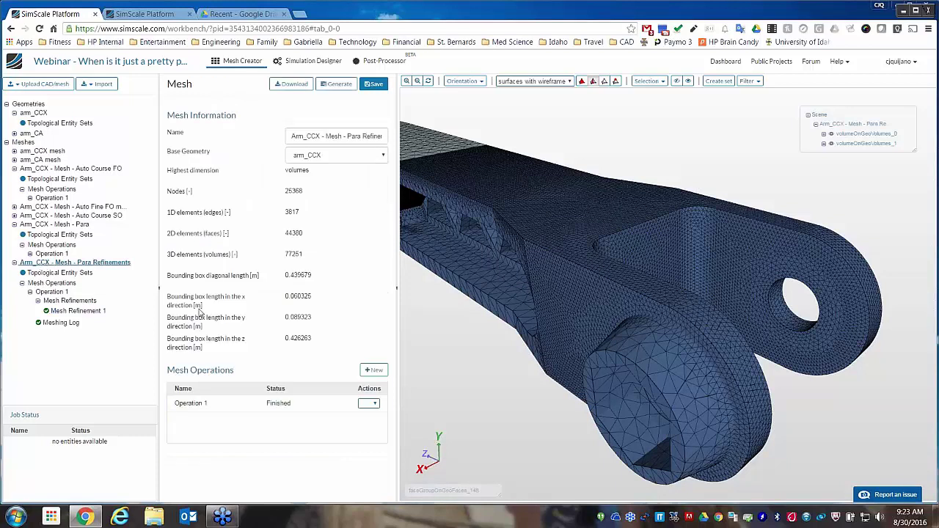
scroll(437, 315, down, 2)
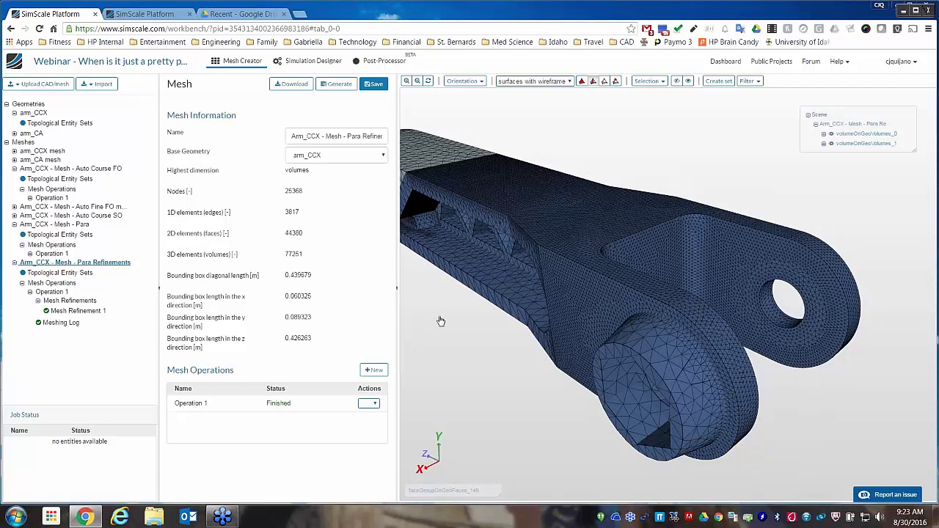
drag(456, 312, 679, 243)
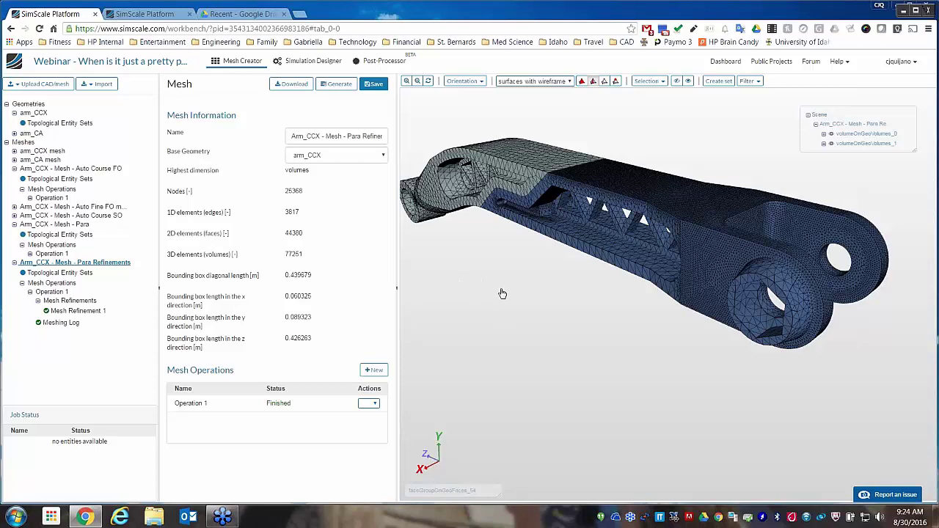
drag(503, 293, 551, 279)
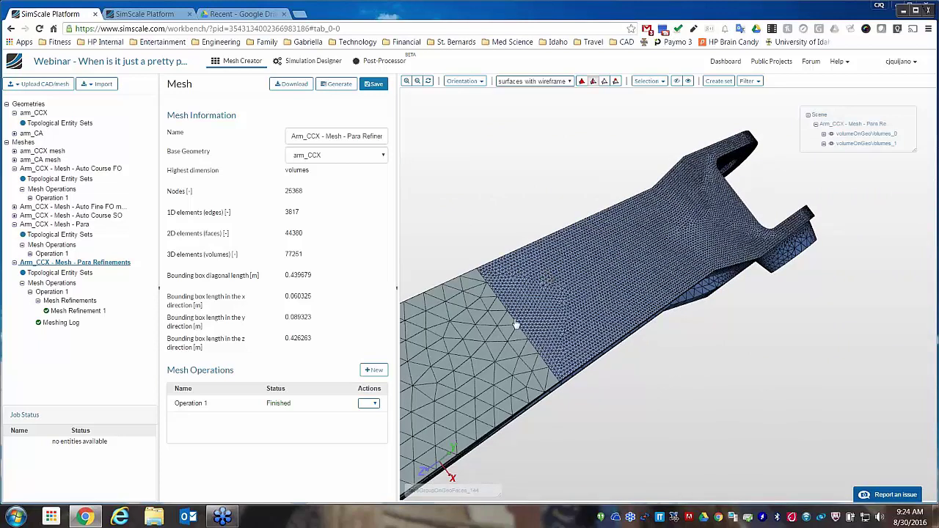
scroll(515, 325, up, 3)
scroll(515, 326, down, 3)
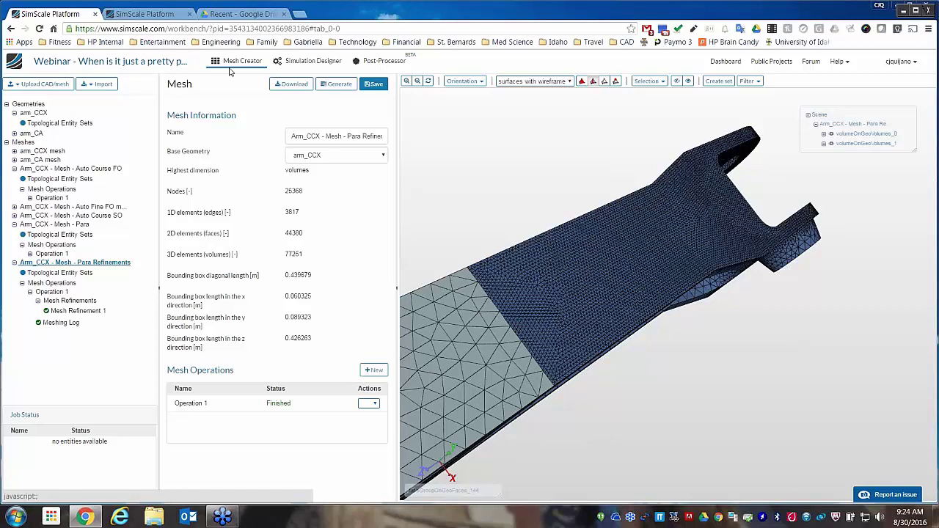
- Create a new simulation named Simulation 10 from the Simulation Designer's Simulations list
click(307, 63)
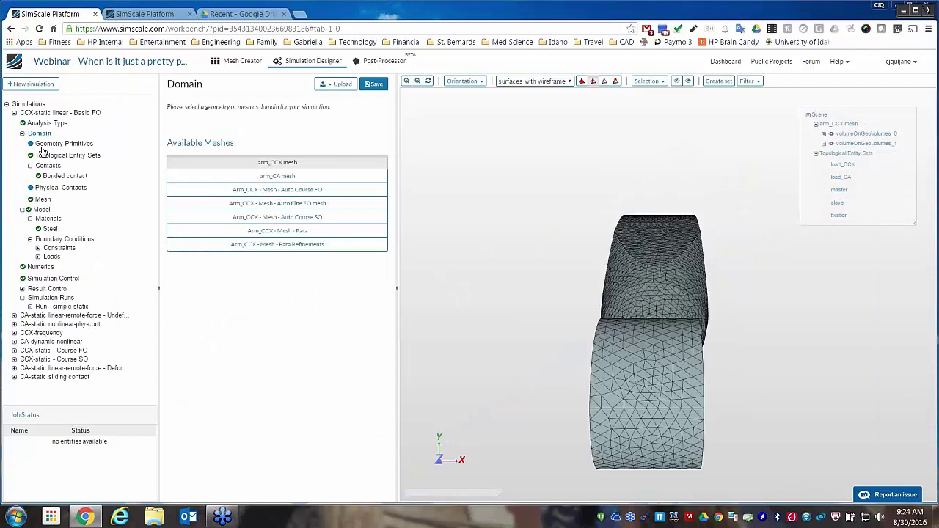
click(29, 104)
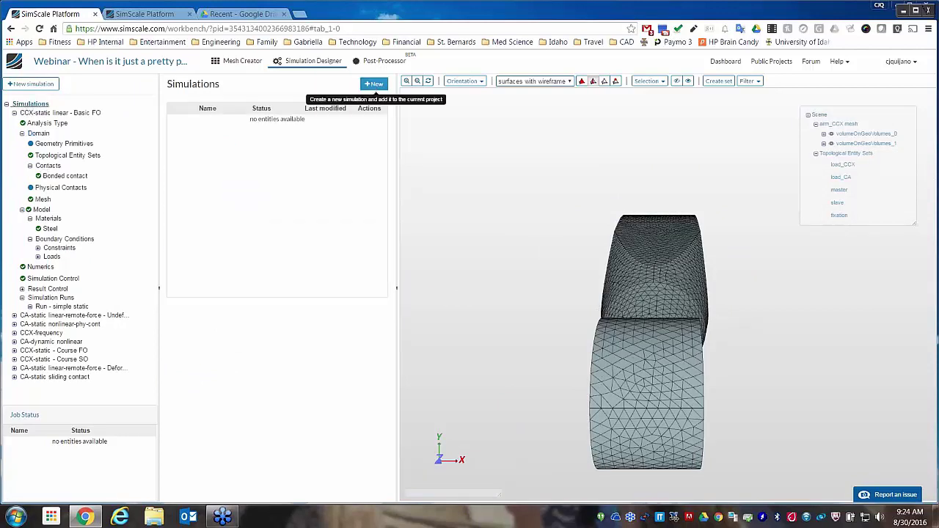
click(374, 84)
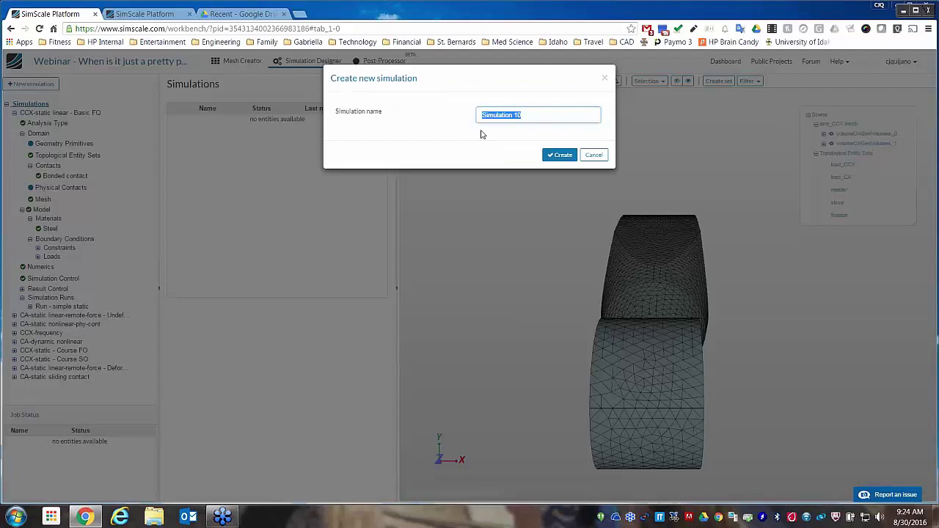
click(559, 156)
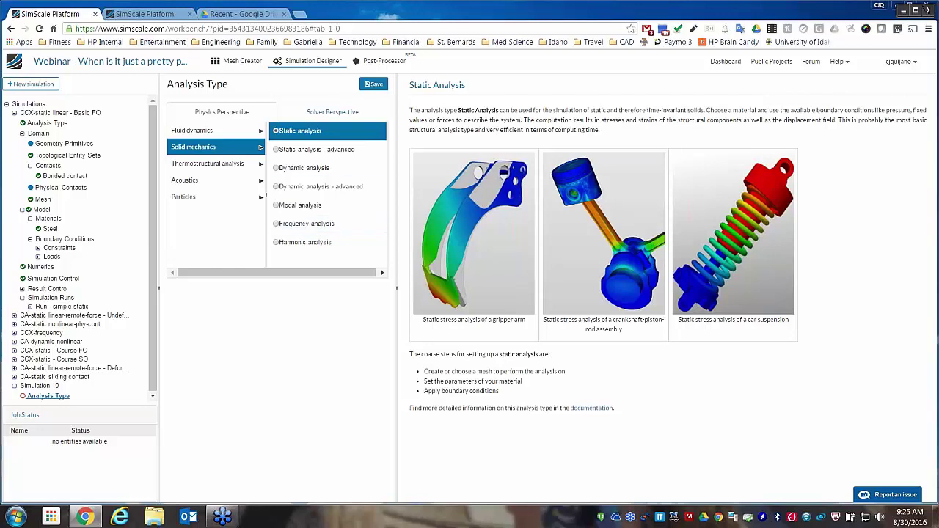
- Present the webinar deck full screen and advance past Live Demo to 'Which Analysis type to choose?'
click(234, 13)
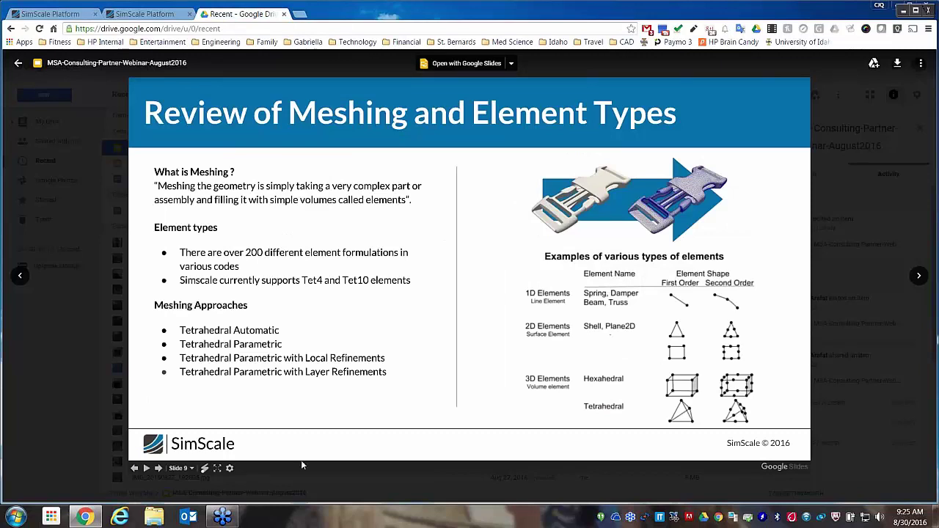
click(217, 468)
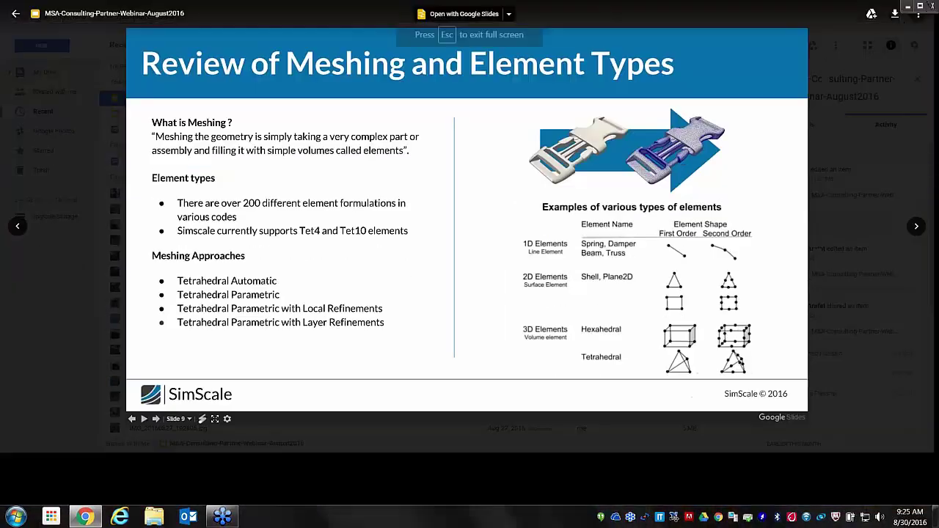
key(Right)
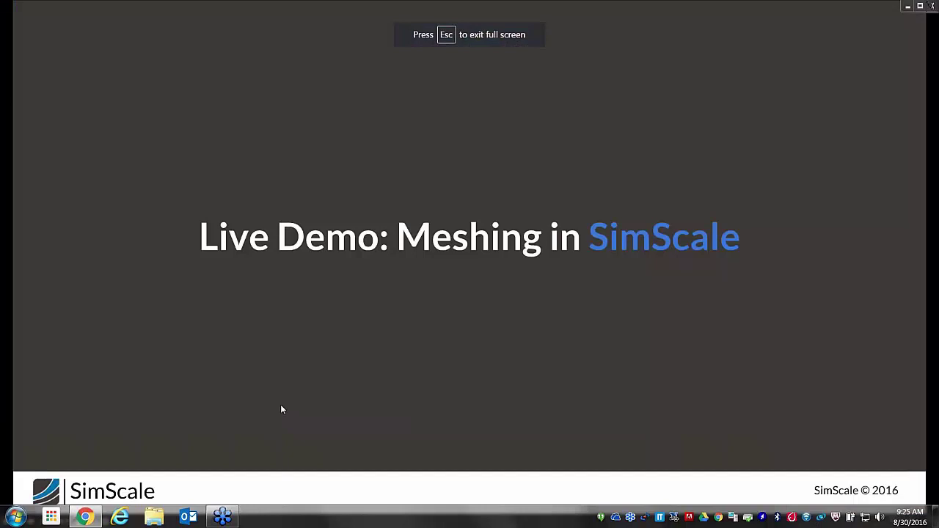
key(Right)
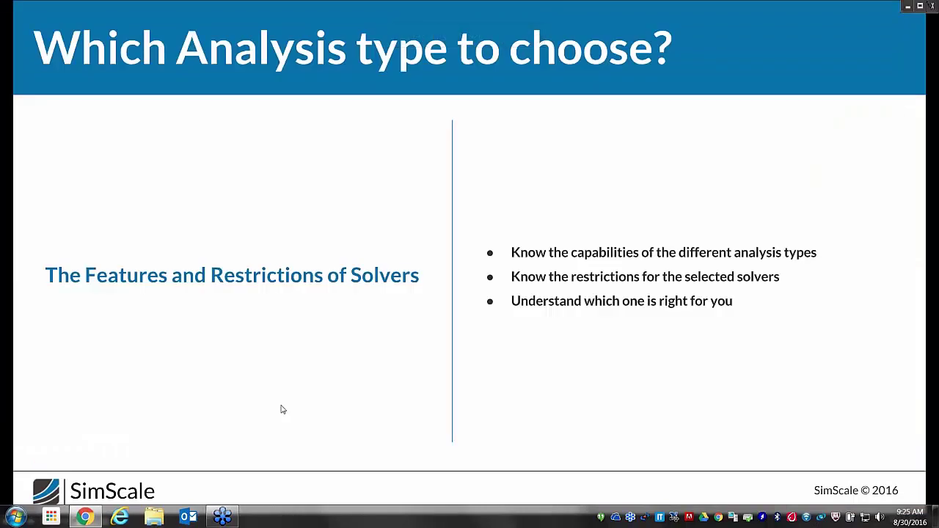
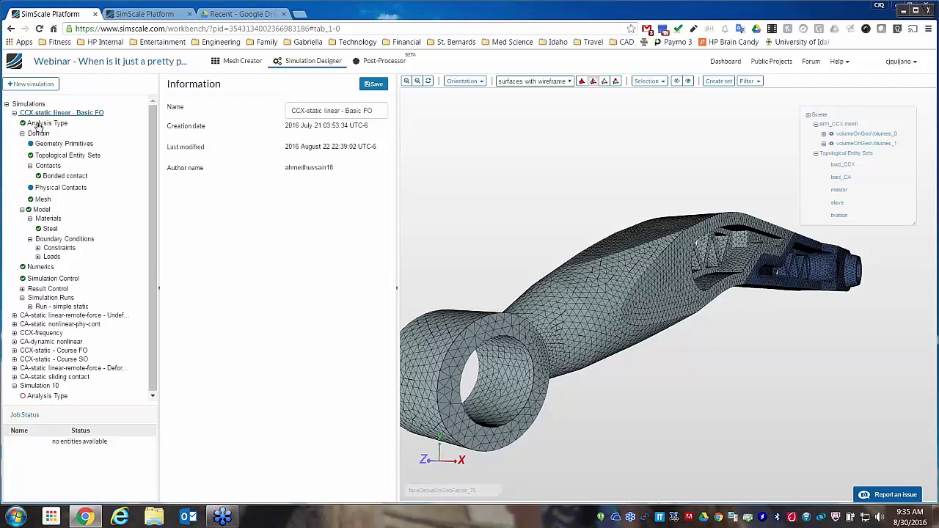
- Review the Static analysis type, then open the Basic FO simulation's Contacts list
click(39, 124)
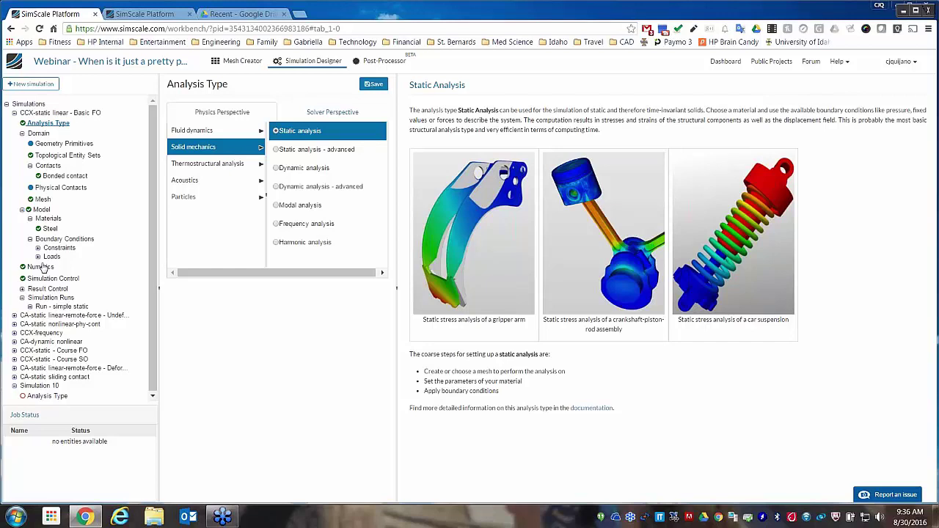
click(46, 167)
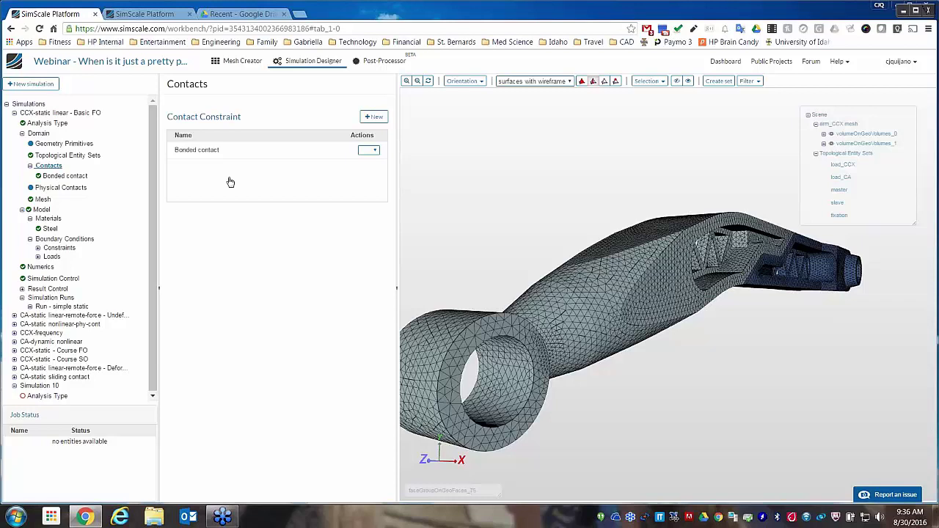
- Add bonded contact Connection 2, then inspect the original Bonded contact's master and slave assignments
click(374, 120)
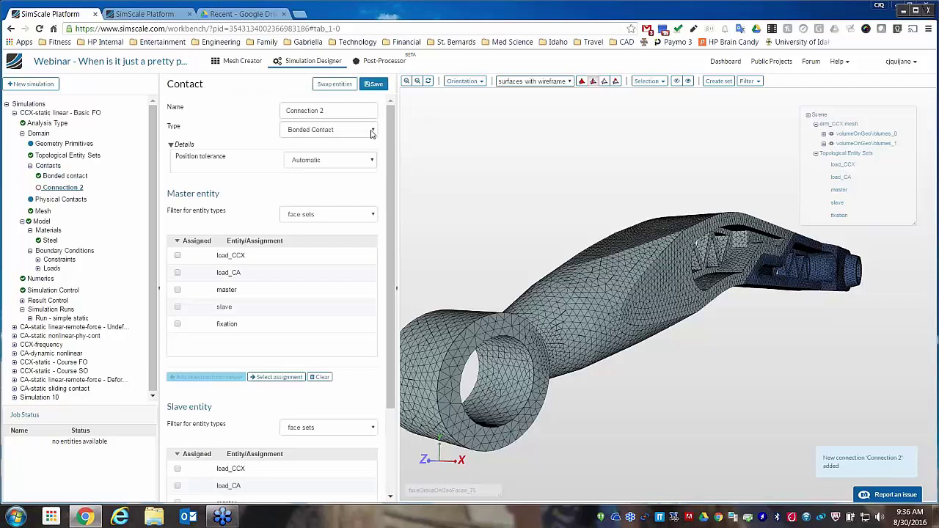
click(369, 132)
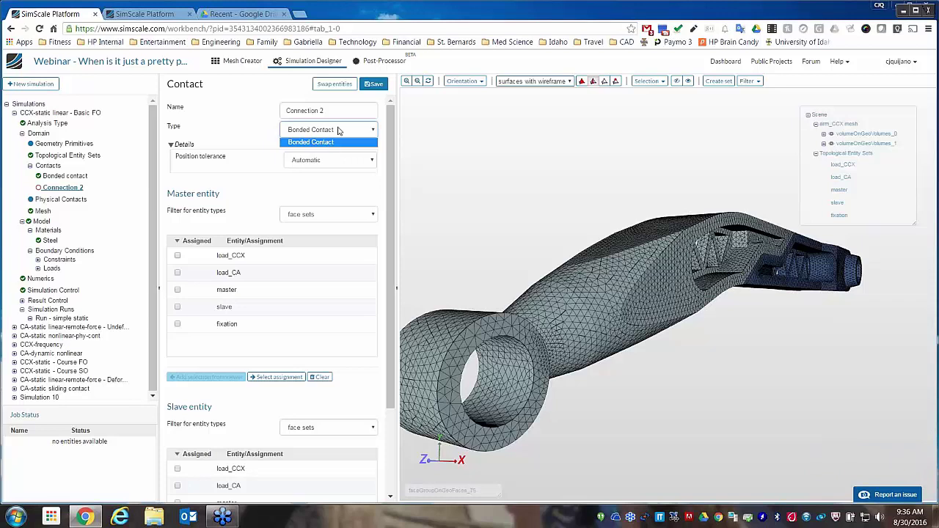
click(374, 84)
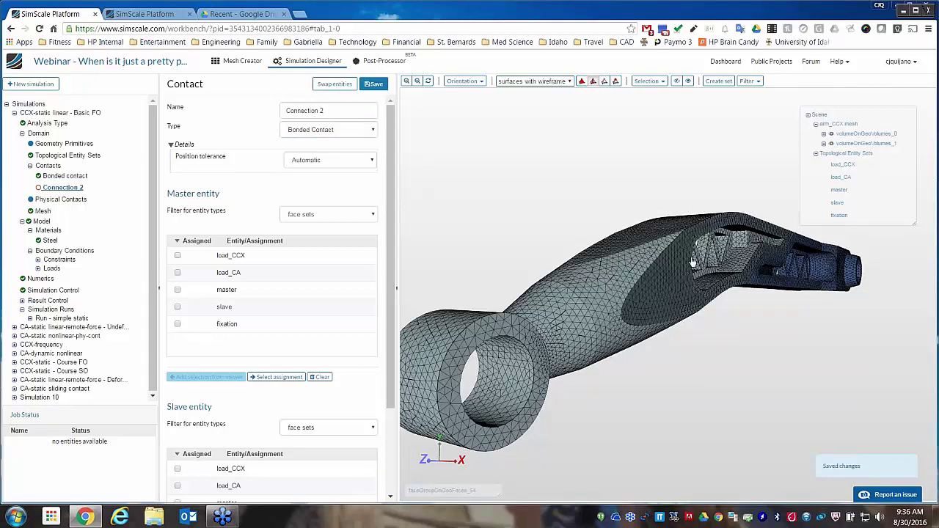
drag(692, 262, 723, 254)
click(66, 177)
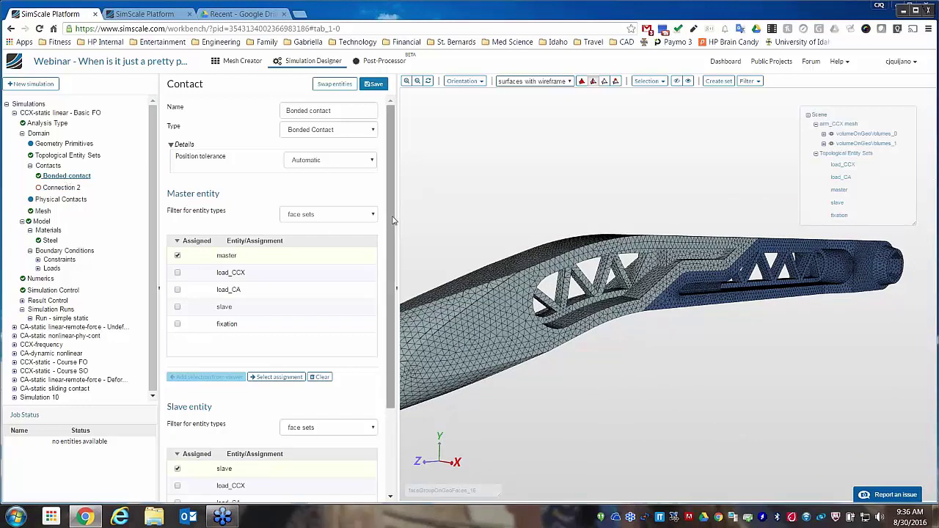
scroll(392, 218, down, 1)
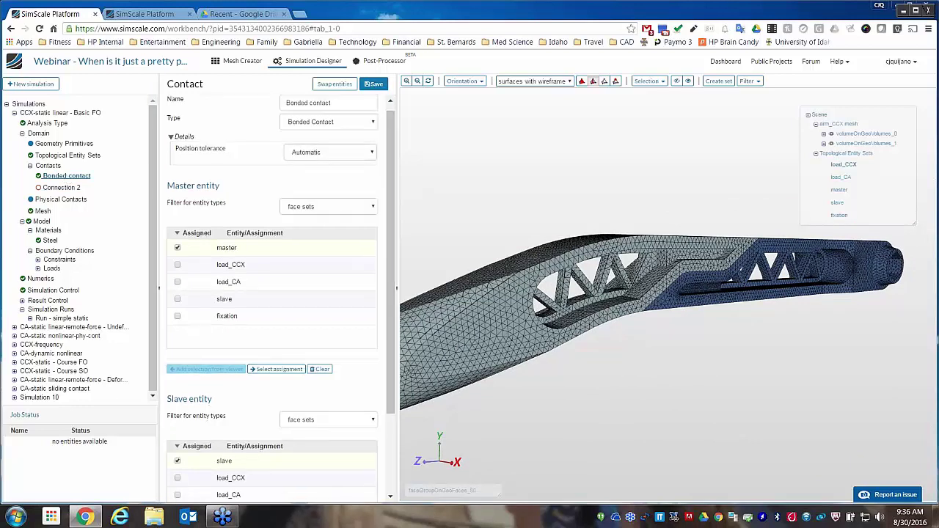
click(823, 135)
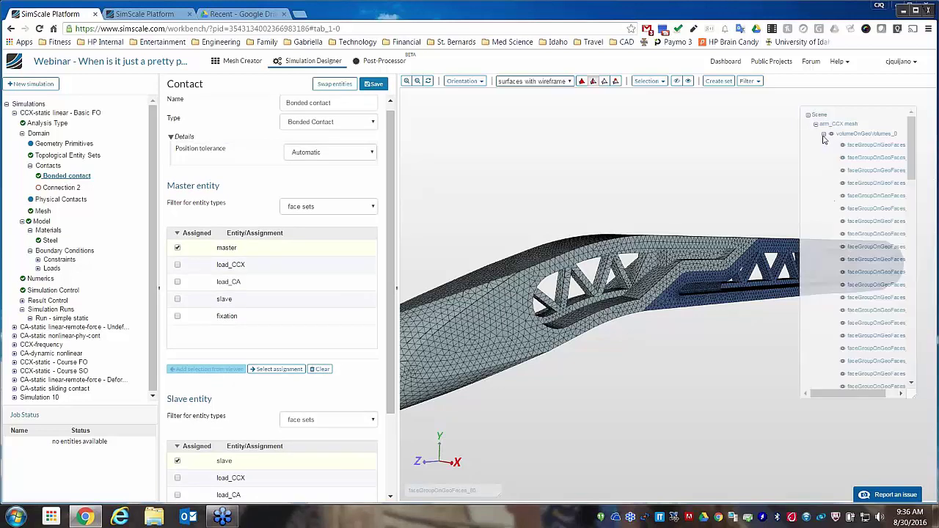
click(823, 137)
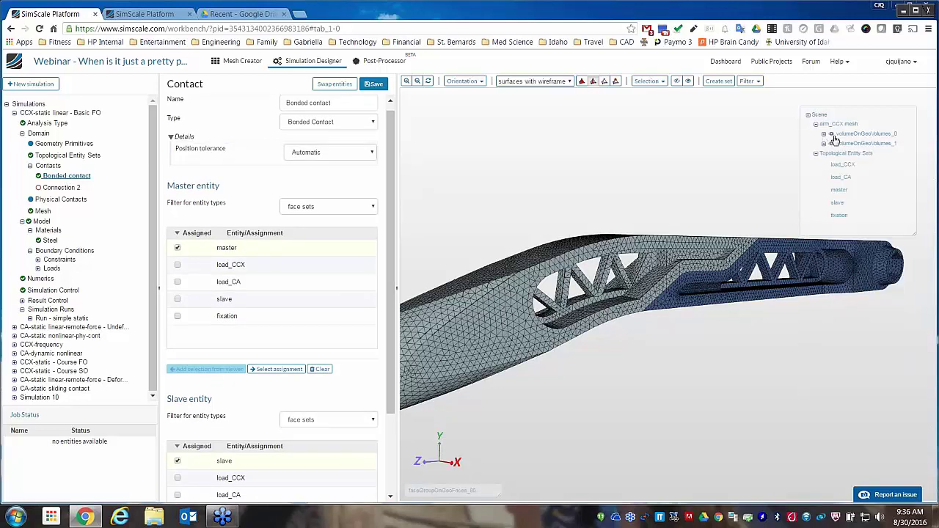
click(833, 137)
click(833, 135)
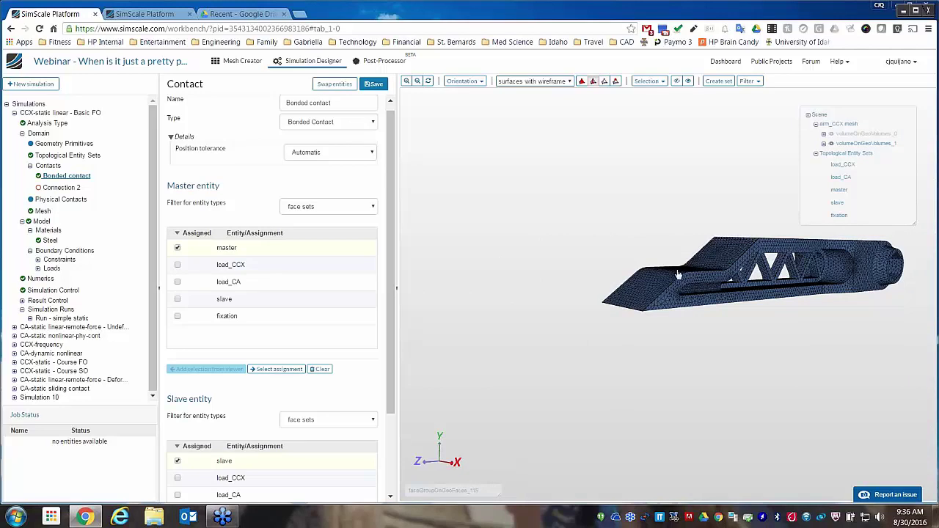
click(646, 298)
click(725, 254)
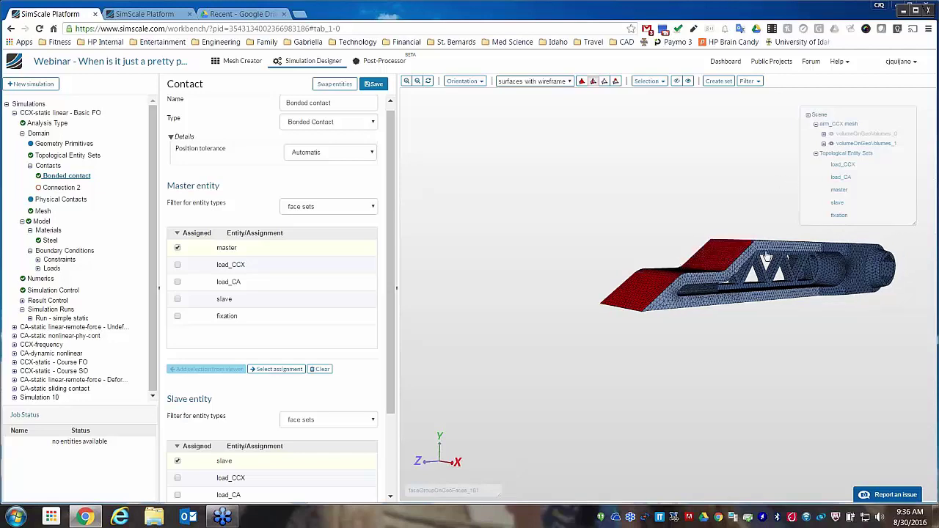
click(832, 143)
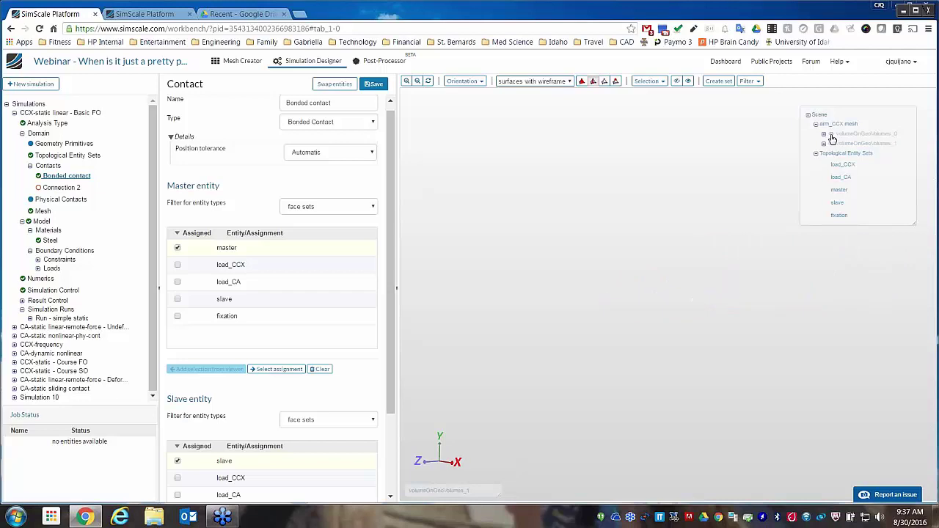
click(831, 134)
drag(696, 319, 779, 316)
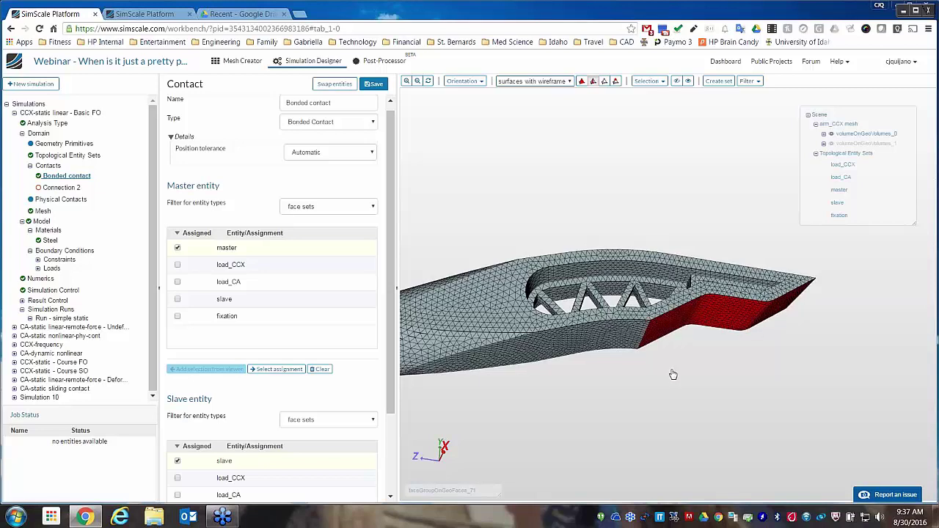
drag(671, 374, 681, 416)
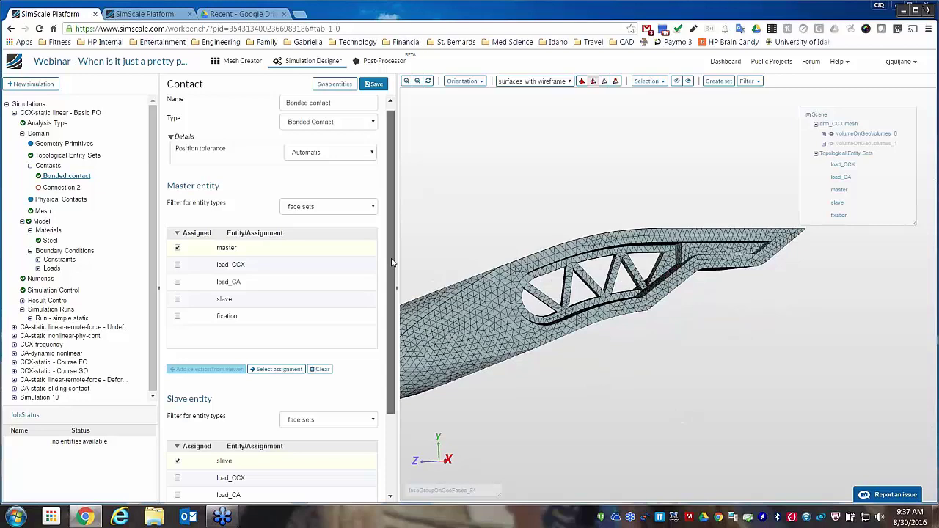
scroll(393, 283, down, 1)
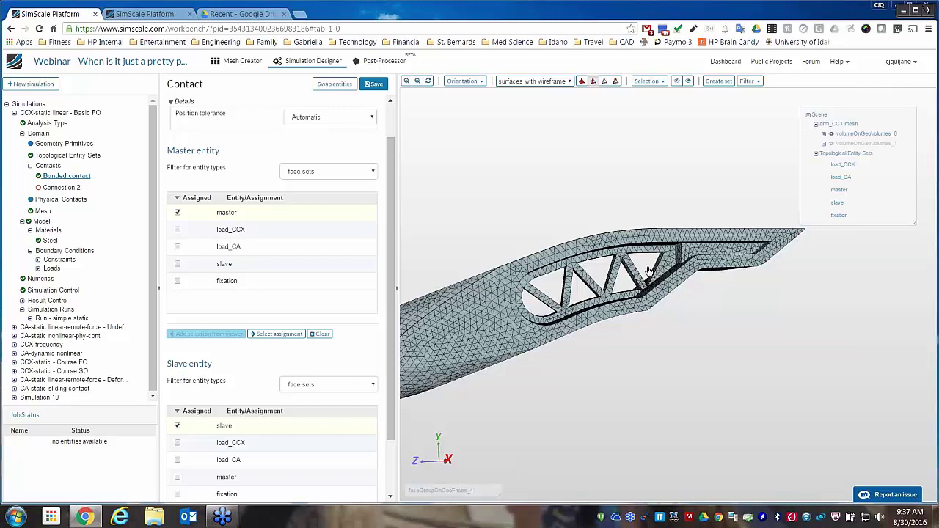
click(831, 144)
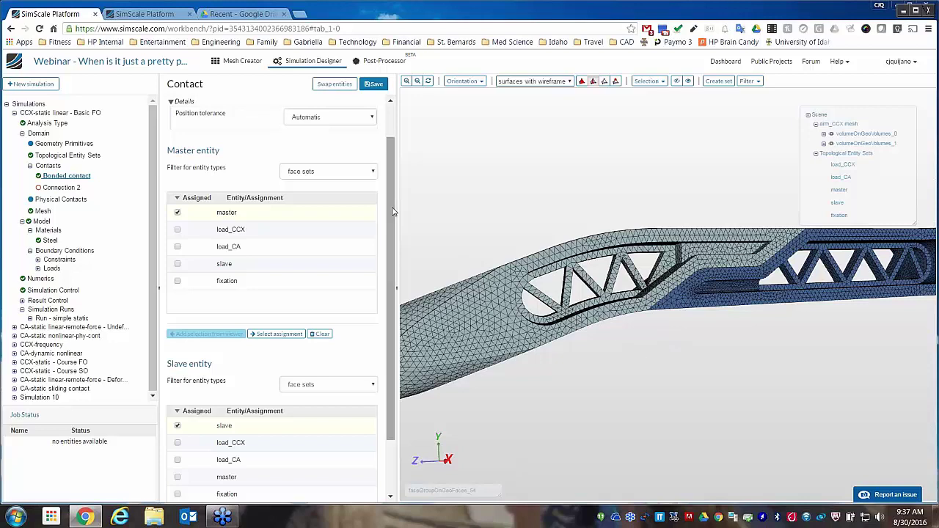
drag(393, 211, 388, 173)
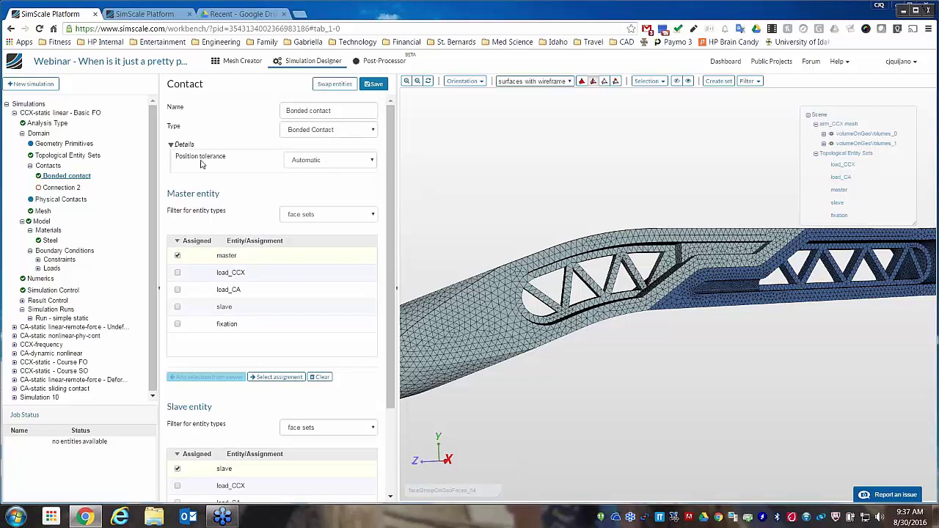
click(372, 163)
click(372, 163)
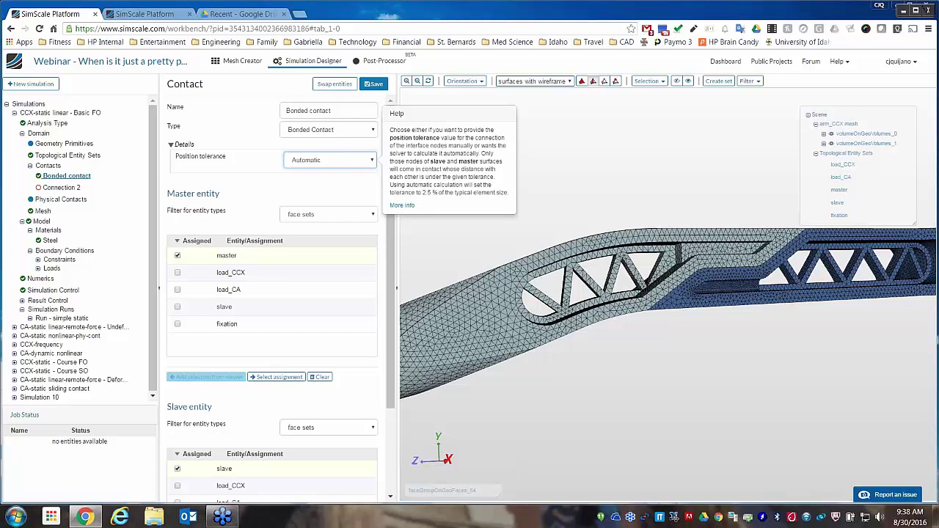
click(363, 182)
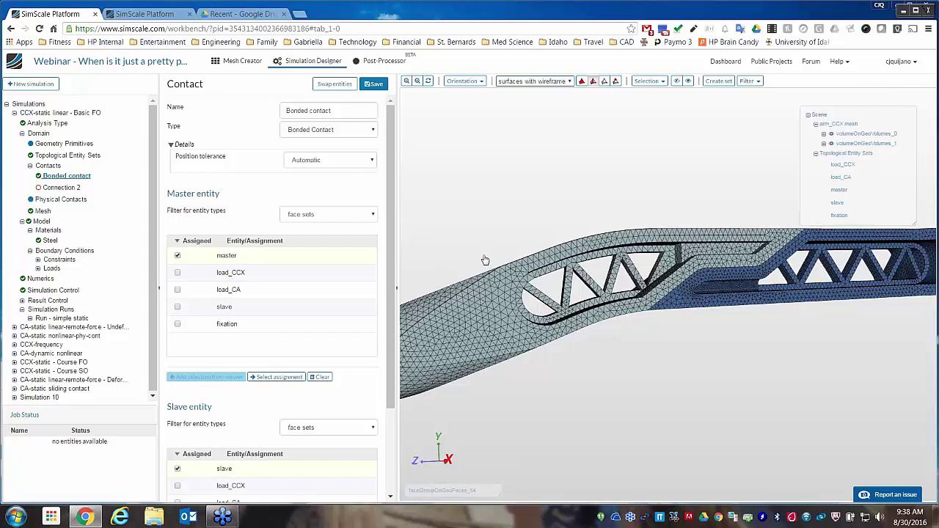
drag(485, 259, 596, 233)
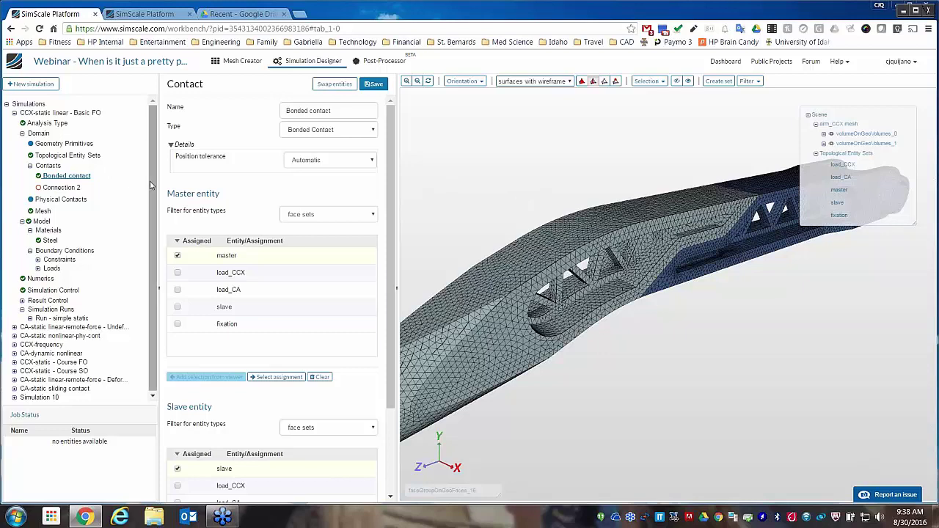
scroll(110, 199, down, 1)
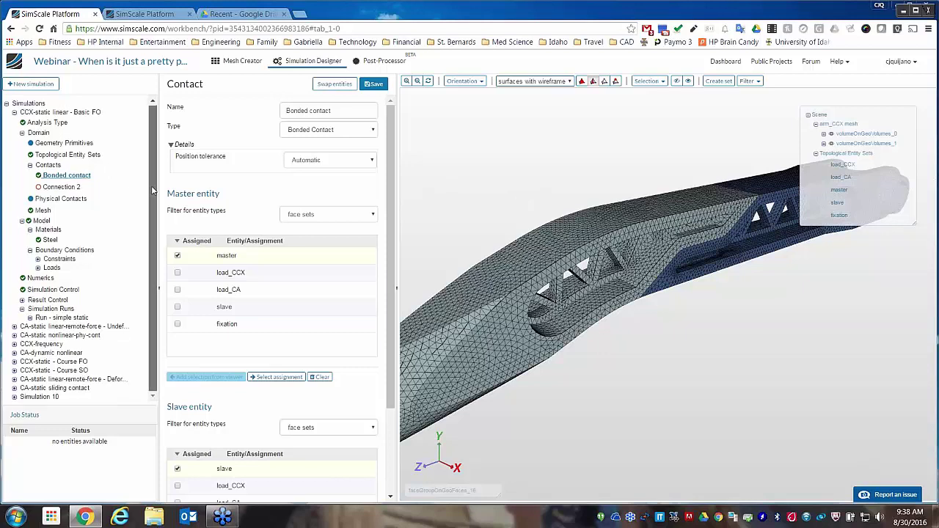
- Discard the bonded contact edits and add Frictionless physical contact Connection 1
click(66, 199)
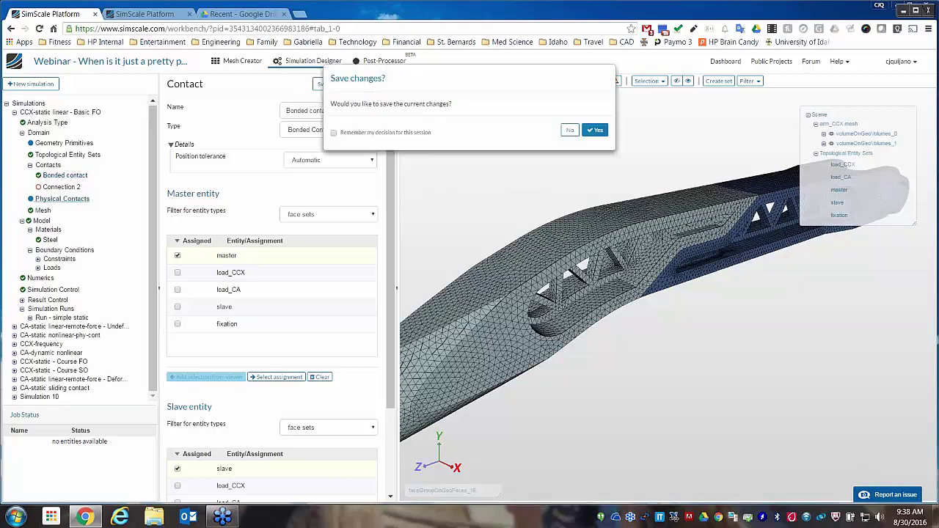
click(571, 131)
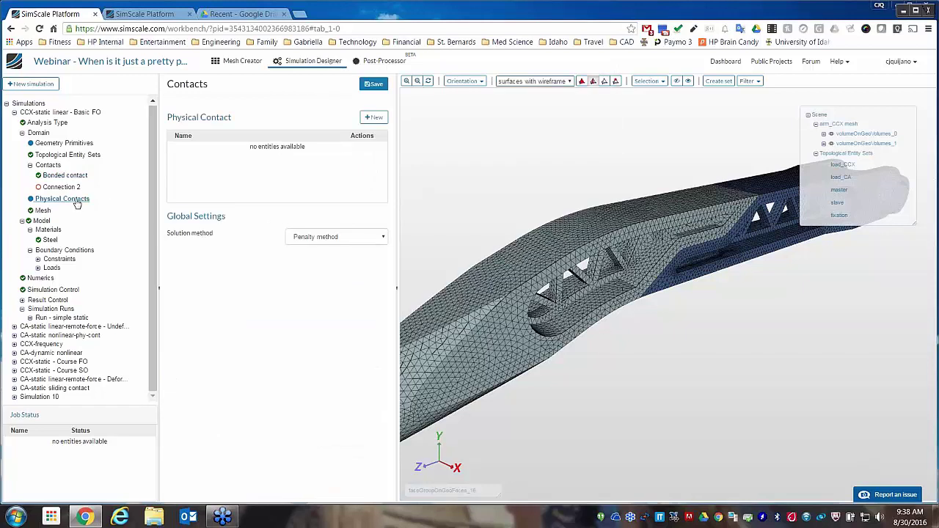
click(375, 118)
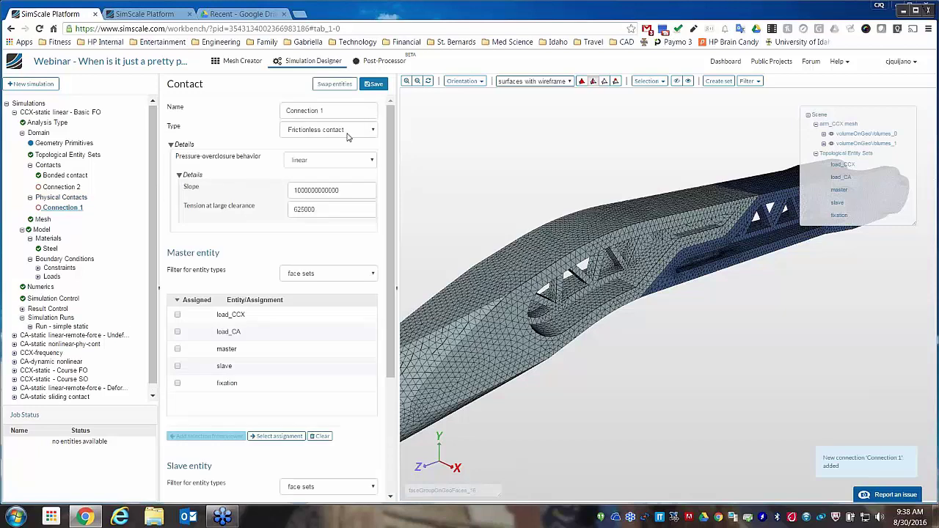
click(349, 133)
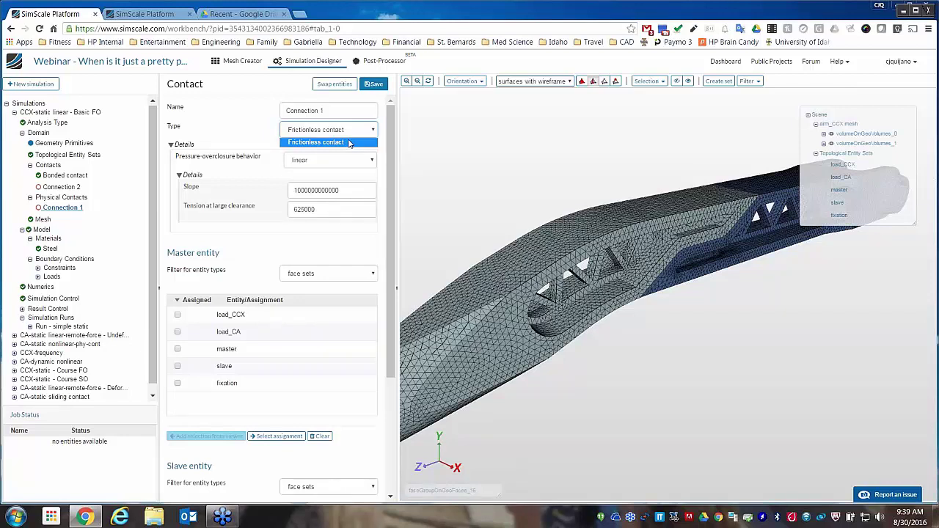
click(250, 124)
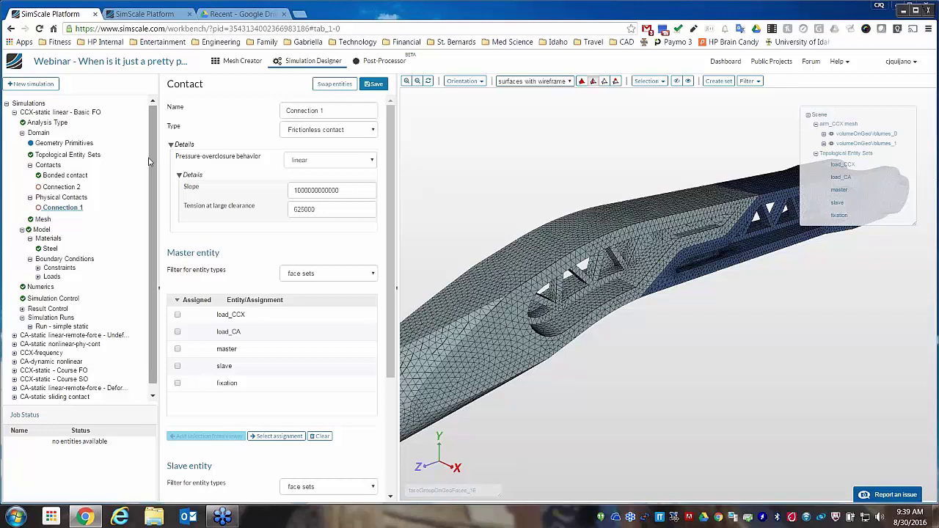
- Add fixed-value boundary condition 2 with zero x, y, z displacement, then open the 100 kg load
click(38, 268)
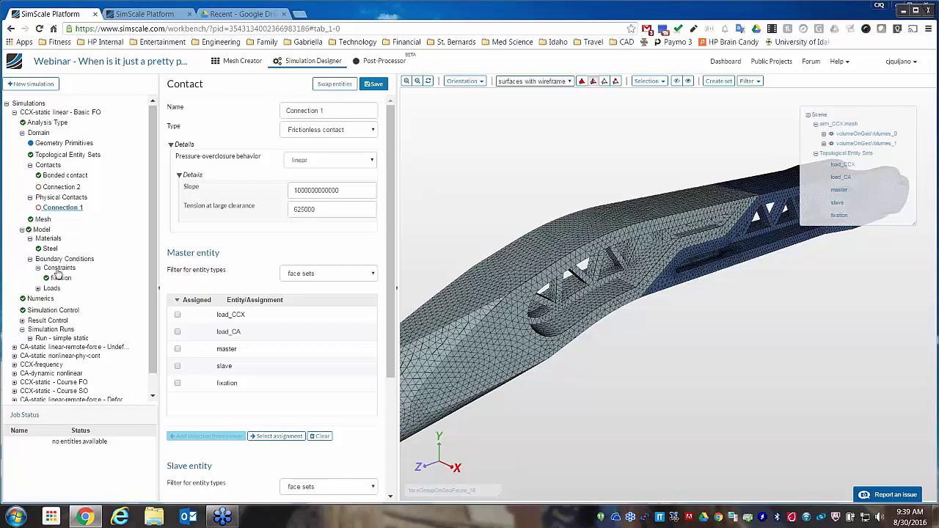
click(59, 269)
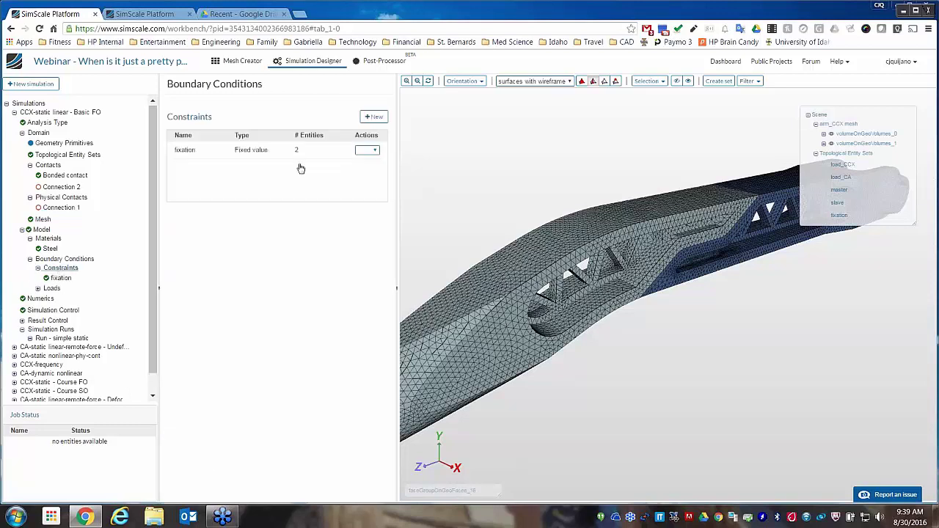
click(373, 119)
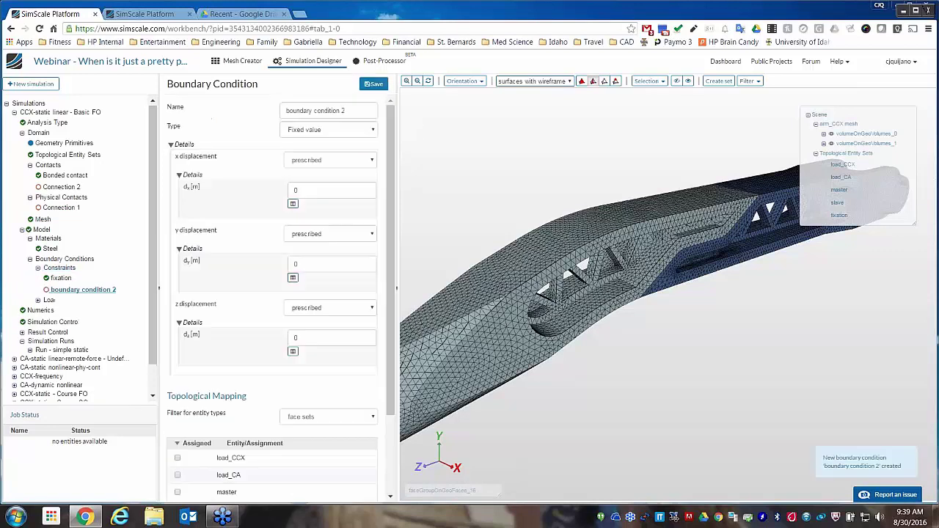
click(373, 132)
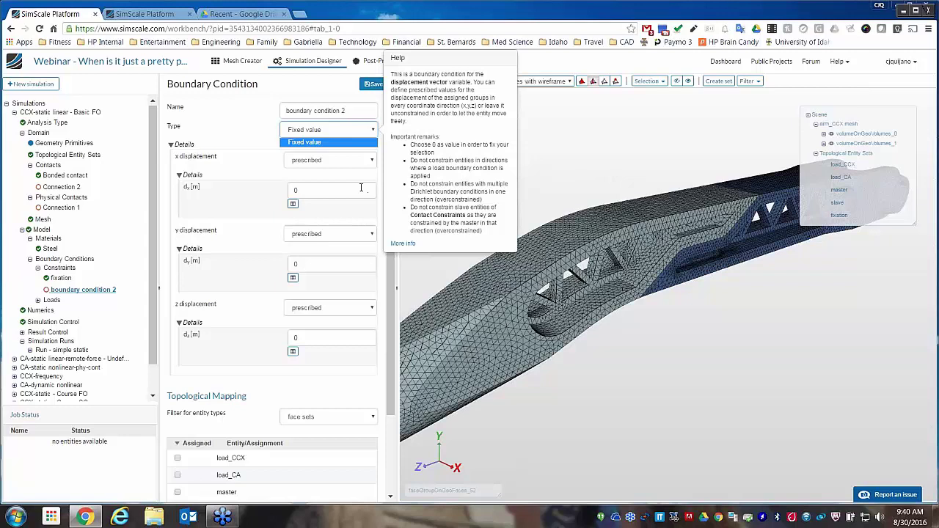
click(245, 168)
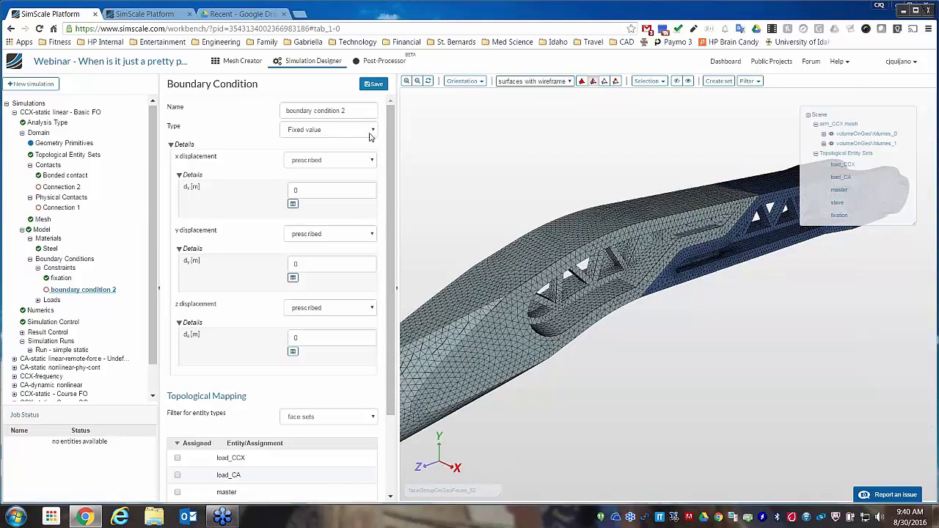
click(37, 301)
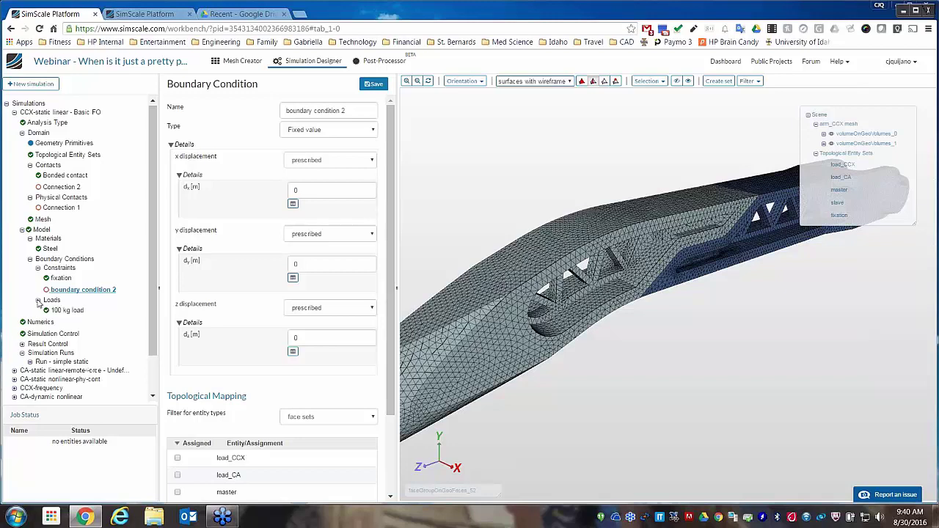
click(73, 311)
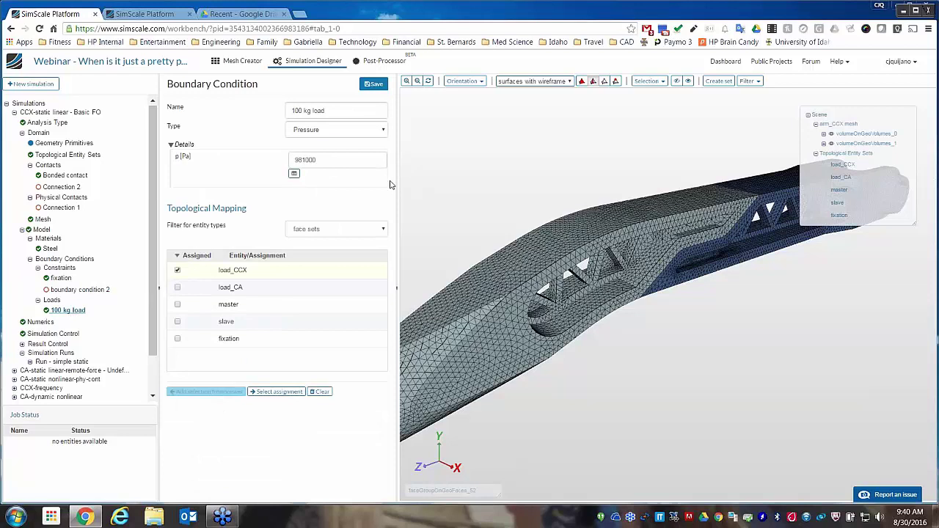
- Keep the 100 kg load as Pressure and collapse the CCX-static linear - Basic FO simulation
click(383, 132)
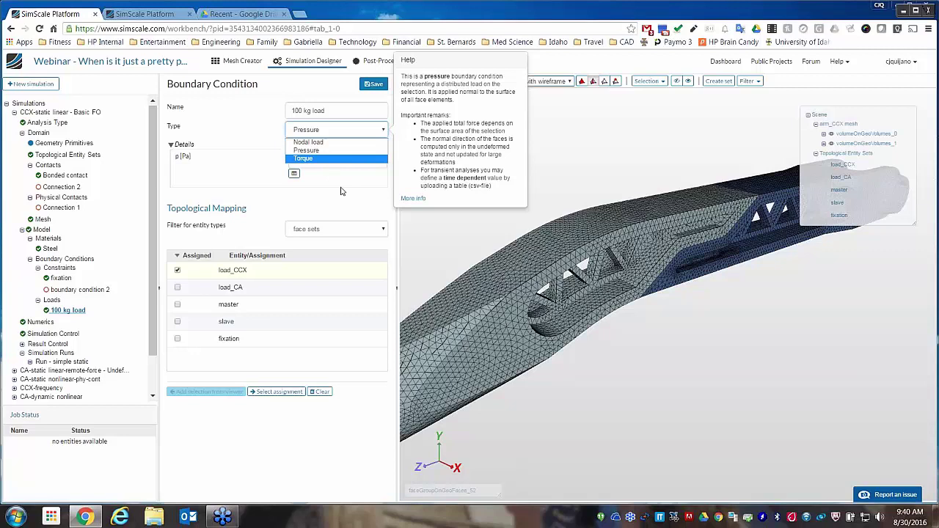
click(320, 200)
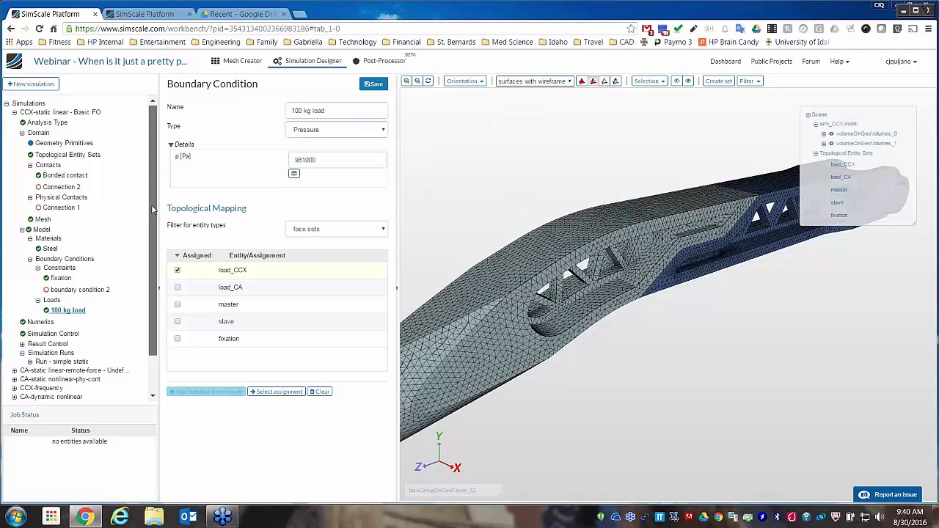
drag(153, 210, 149, 264)
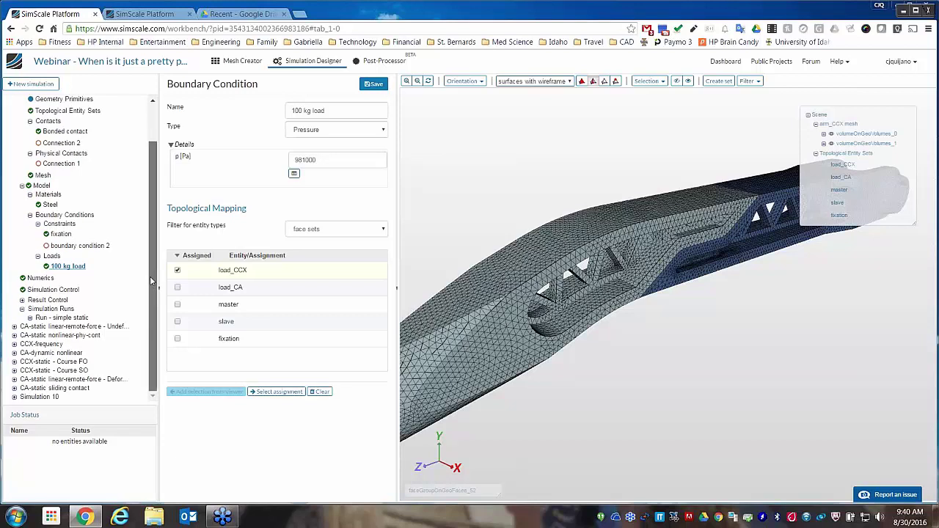
drag(149, 276, 150, 227)
click(14, 113)
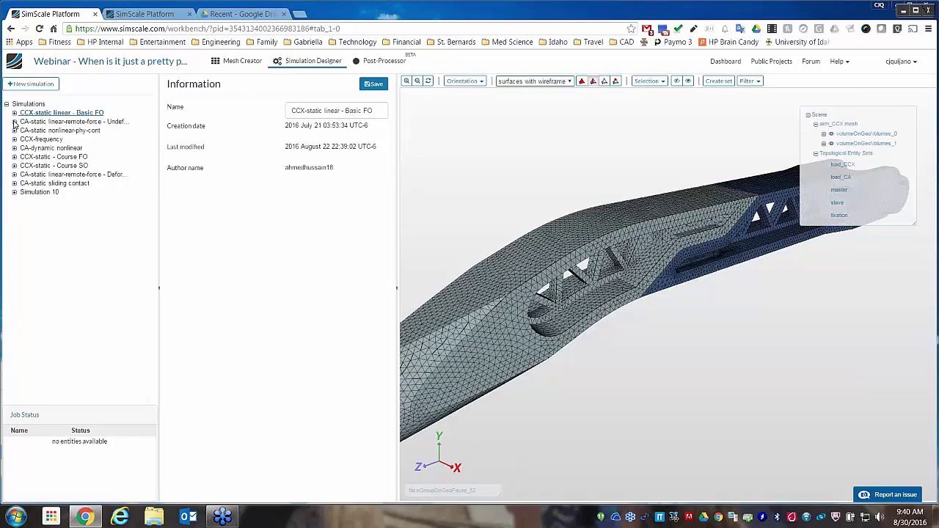
- Expand the CA-static linear-remote-force simulation and view its Bonded contact with 0.001 m tolerance
click(14, 121)
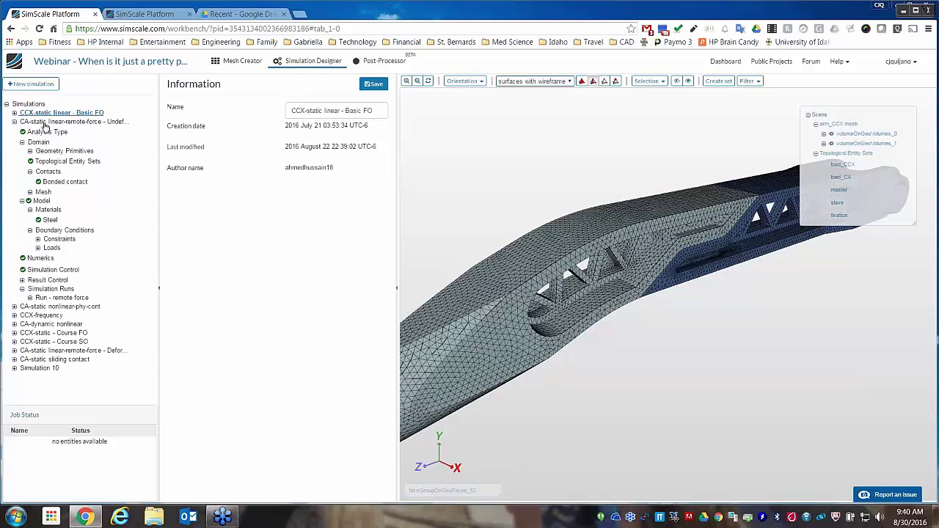
click(46, 122)
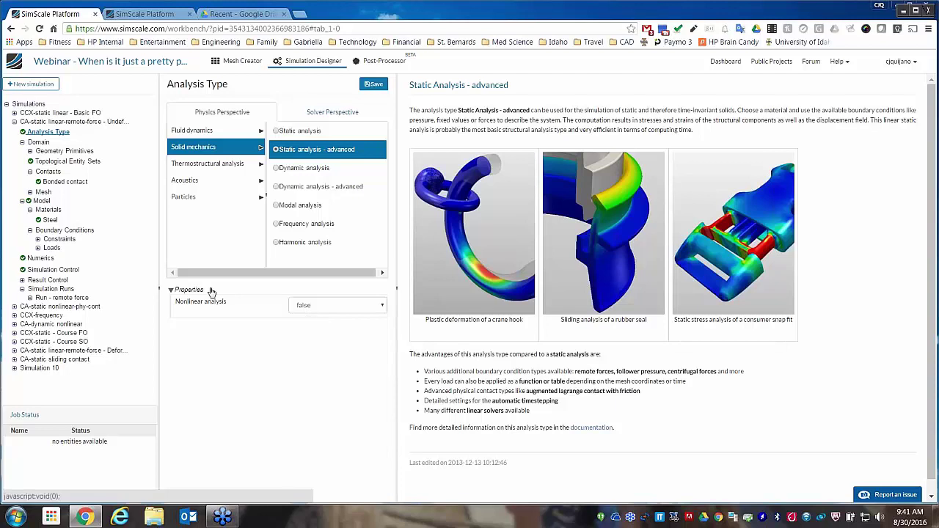
click(65, 182)
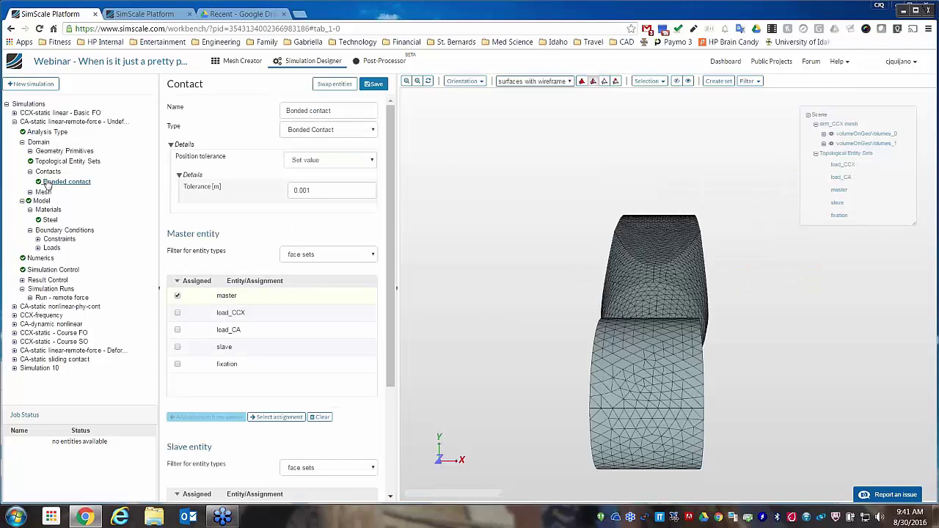
- Keep the contact type as Bonded Contact, then switch to the cyclic symmetry project
click(375, 132)
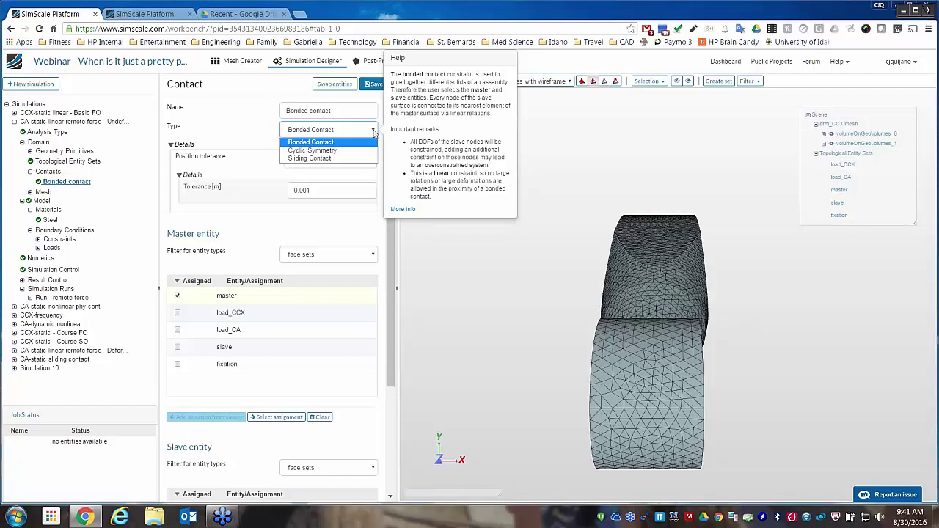
click(392, 236)
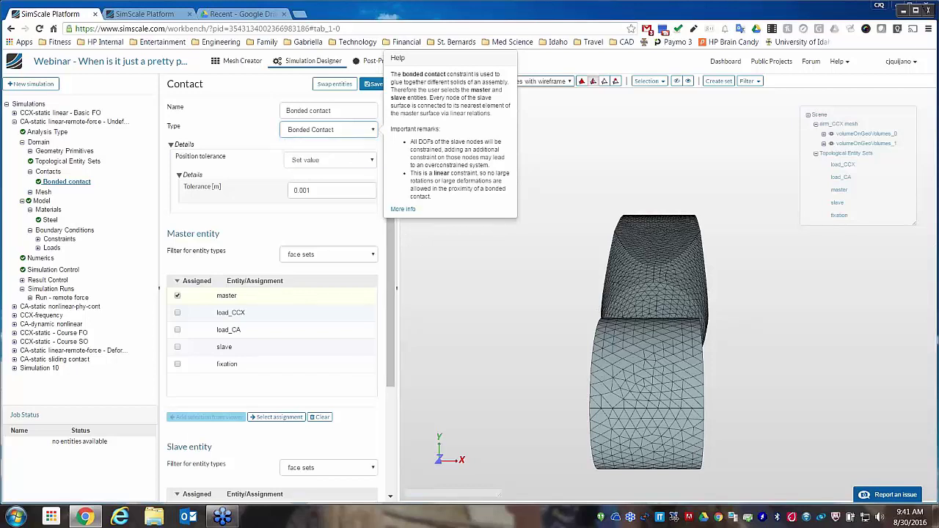
click(146, 14)
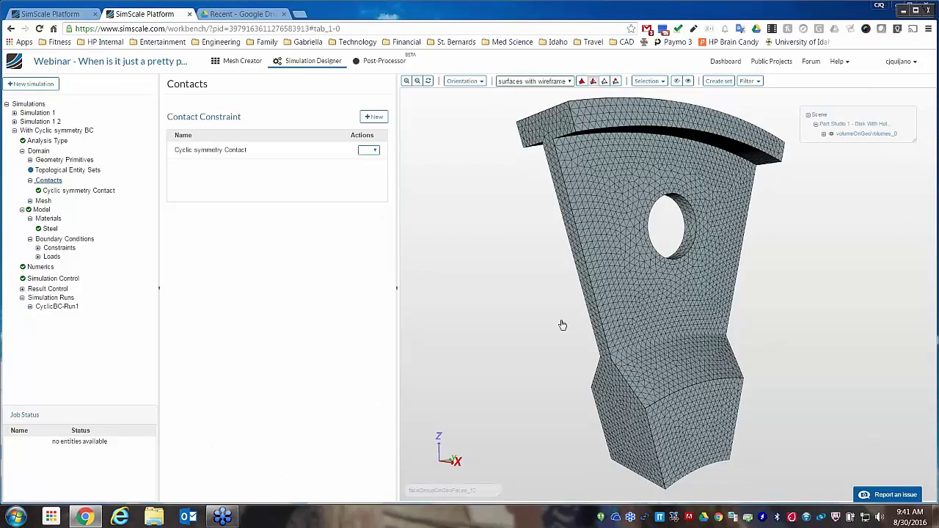
- Inspect Cyclic symmetry Contact: axis x −1, sector angle 30, faceGroupOnGeoFaces_13/12 highlighted on the sector
drag(562, 325, 551, 322)
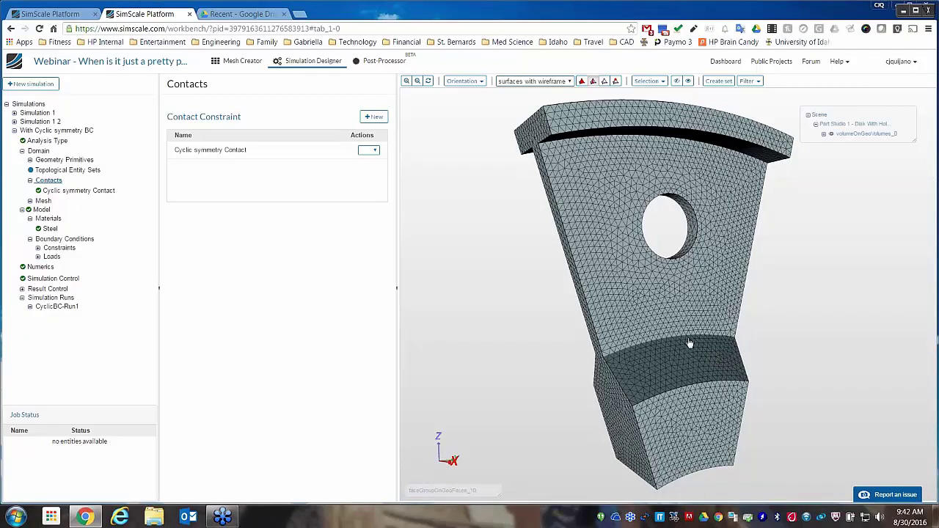
click(225, 151)
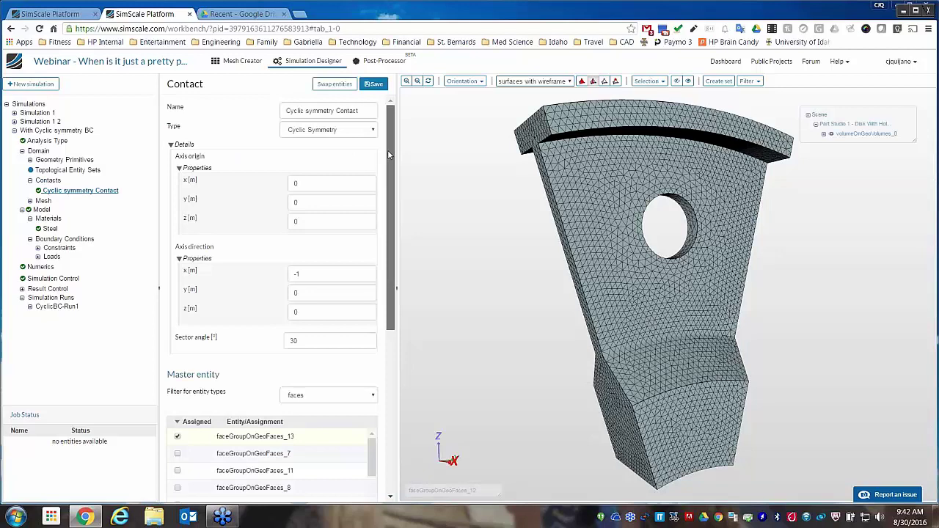
mouse_move(389, 154)
mouse_down()
mouse_move(392, 184)
mouse_move(391, 173)
mouse_up()
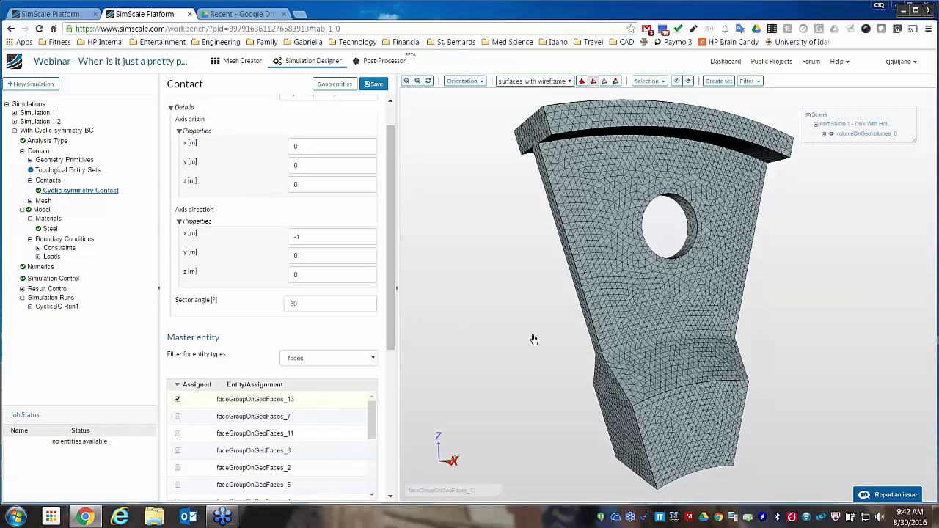
drag(533, 338, 518, 335)
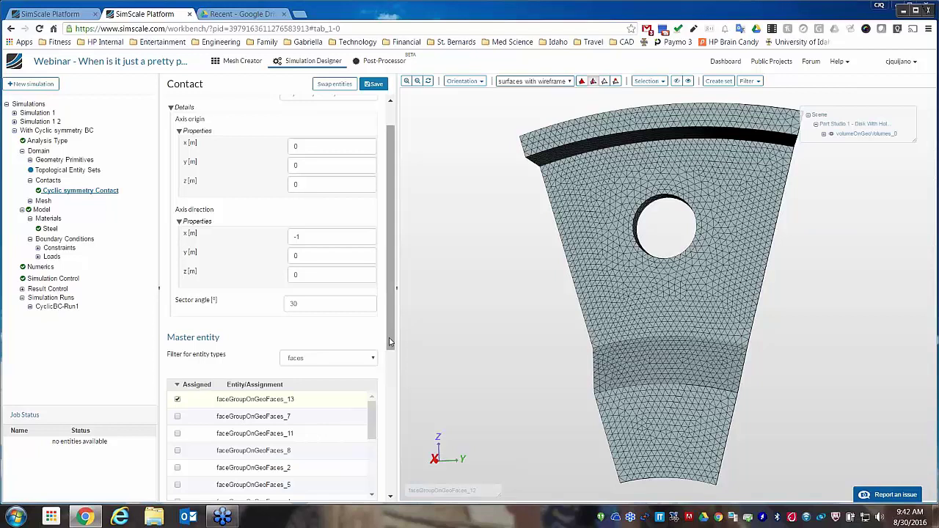
scroll(330, 334, down, 3)
click(268, 323)
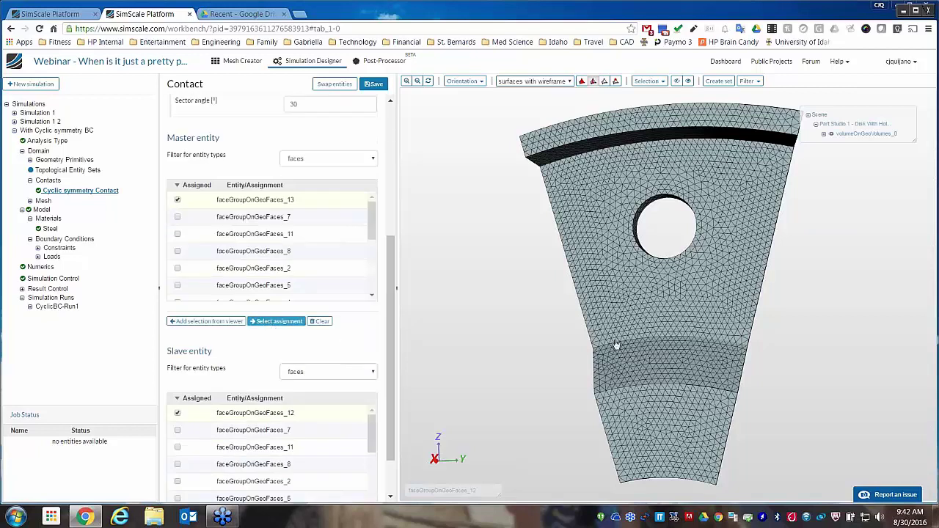
drag(619, 336, 569, 340)
drag(688, 408, 582, 405)
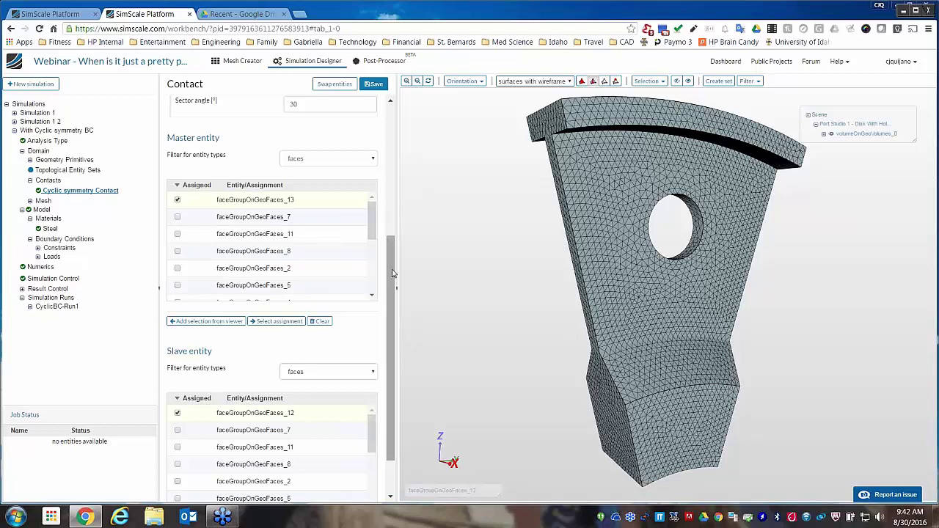
drag(393, 274, 389, 149)
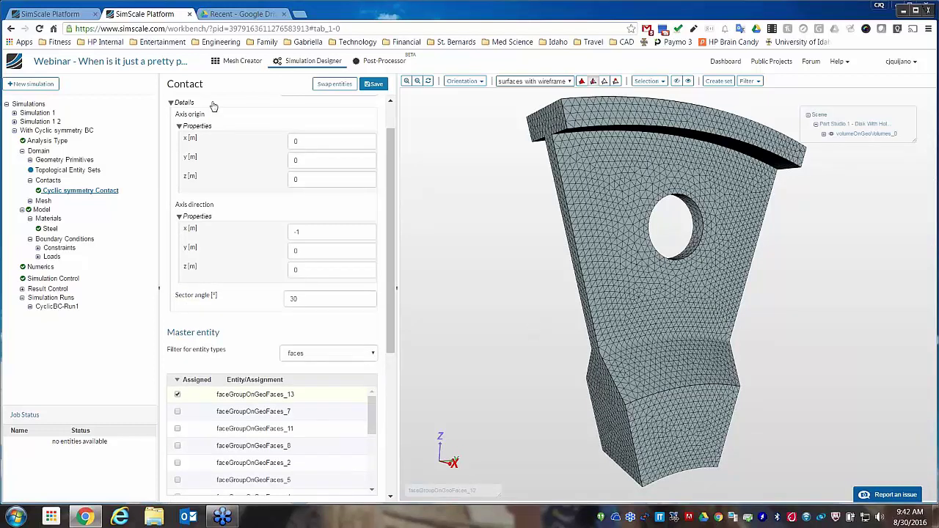
- Return to the arm assembly project and expand the CA-static sliding contact simulation
click(70, 14)
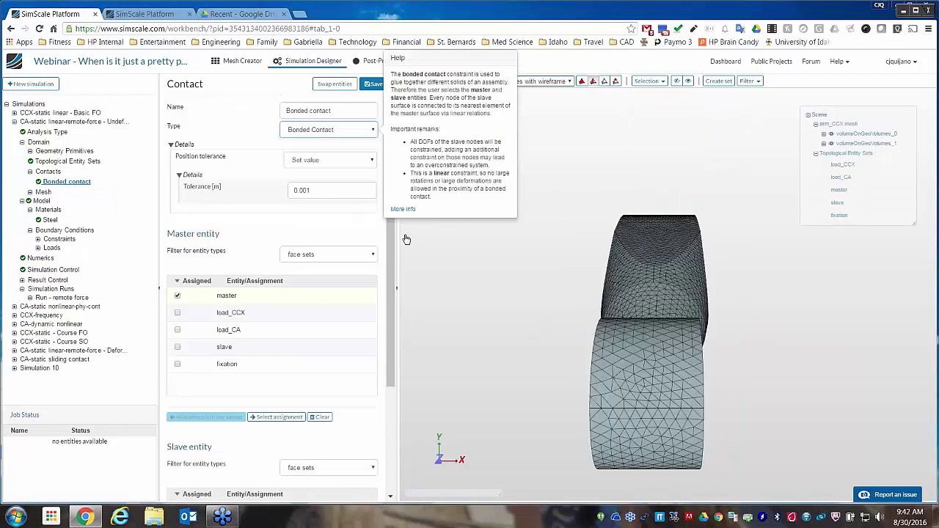
click(328, 129)
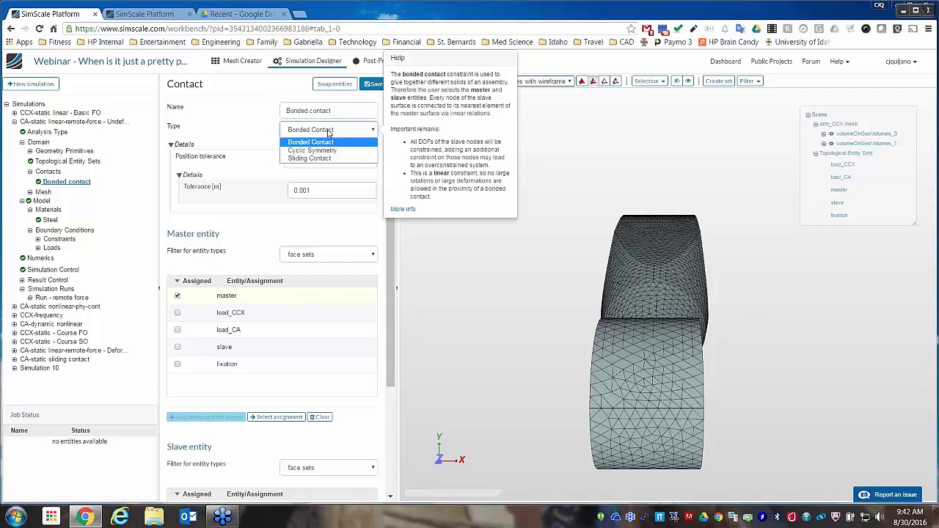
click(246, 131)
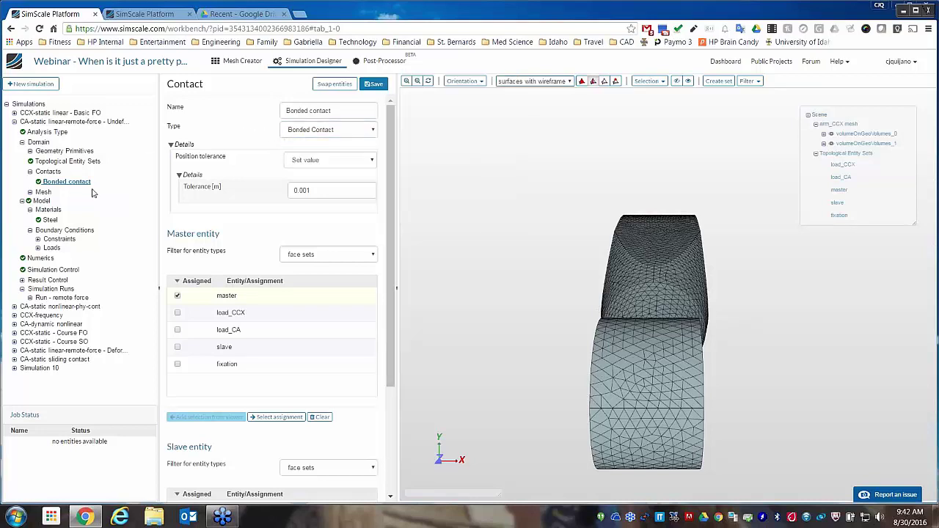
click(41, 359)
click(14, 360)
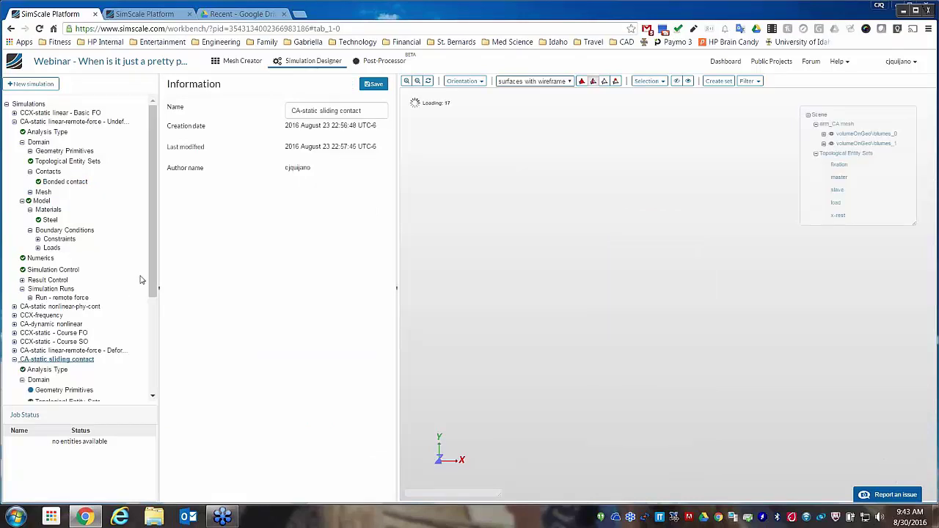
drag(149, 277, 160, 387)
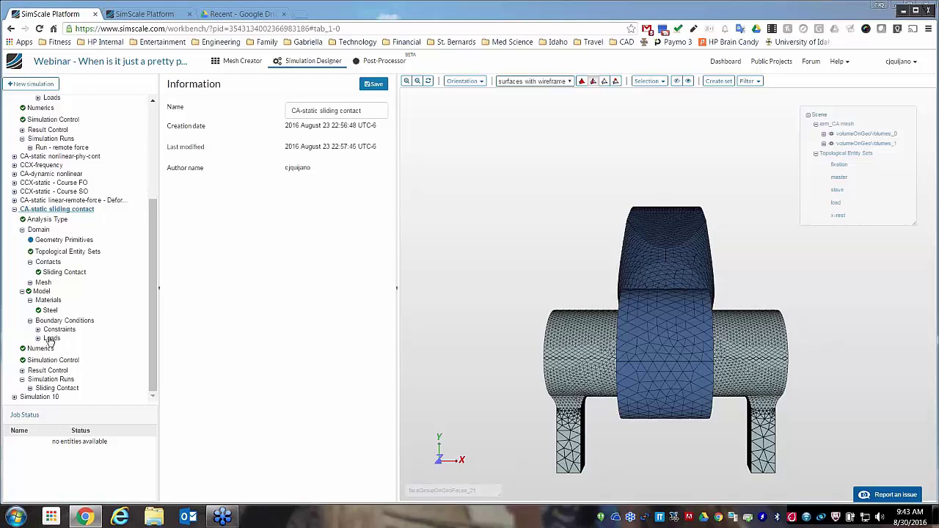
- Inspect the Sliding Contact's 0.001 m position tolerance and master entity while orbiting the arm mesh
click(53, 274)
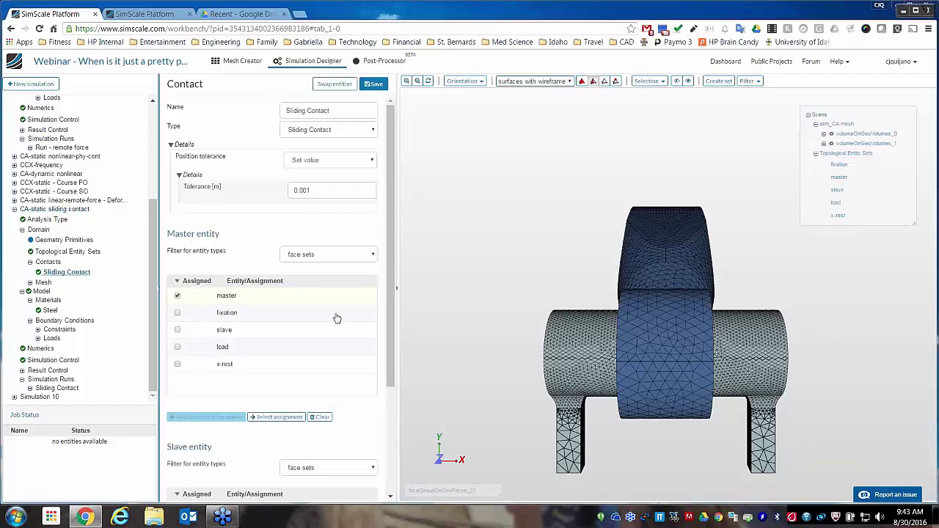
drag(578, 351, 549, 359)
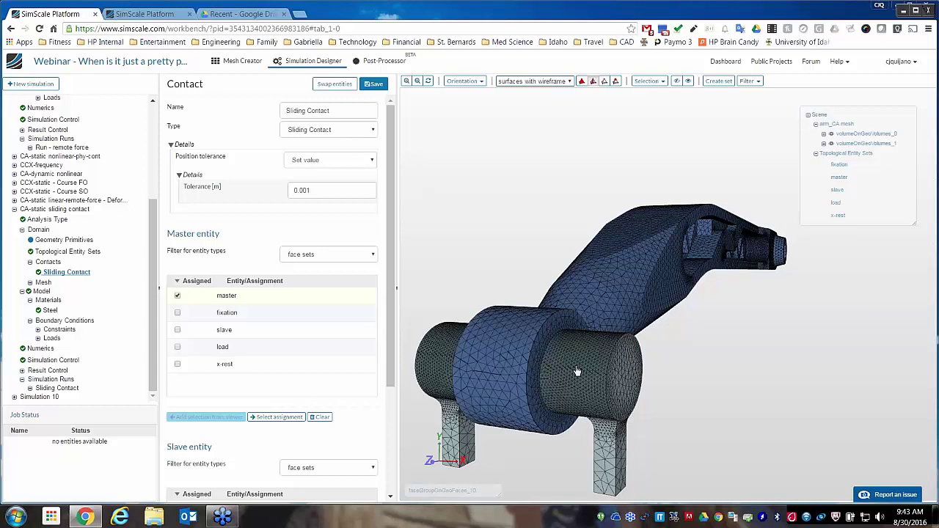
drag(578, 371, 545, 429)
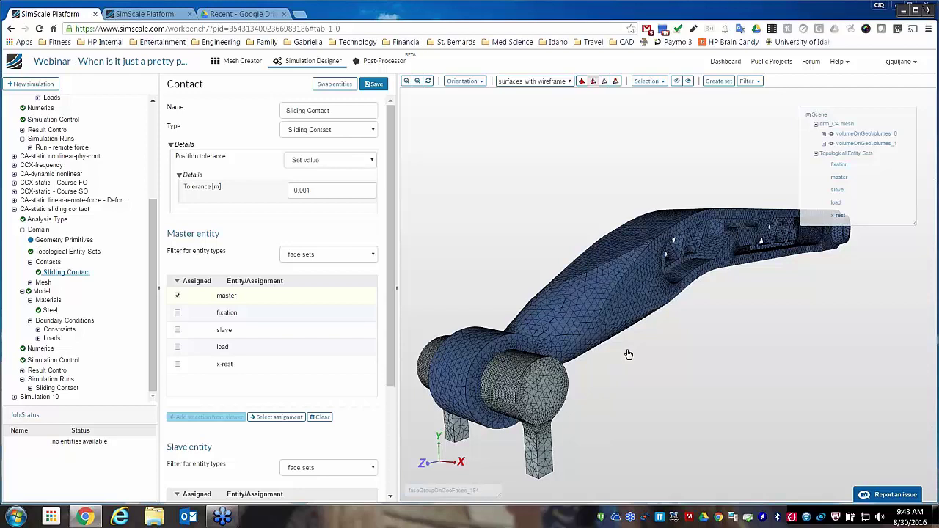
drag(628, 356, 641, 332)
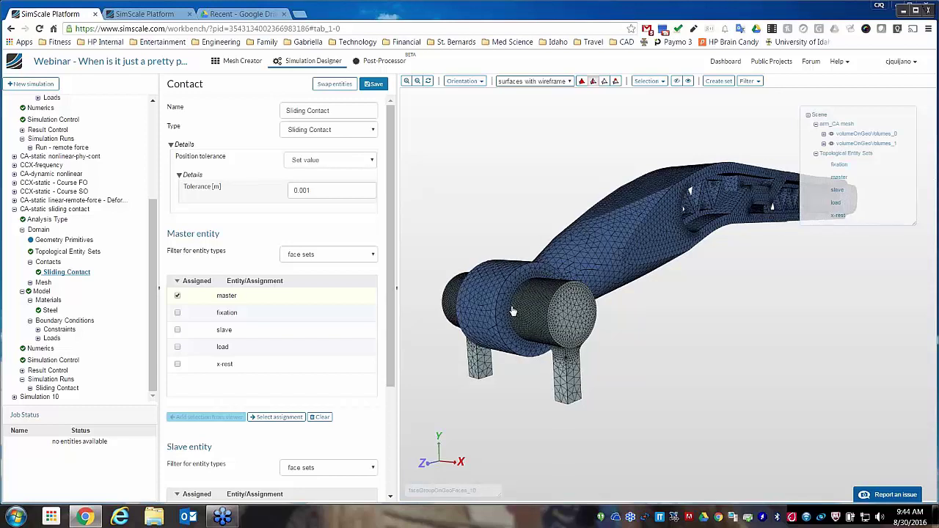
drag(514, 312, 515, 317)
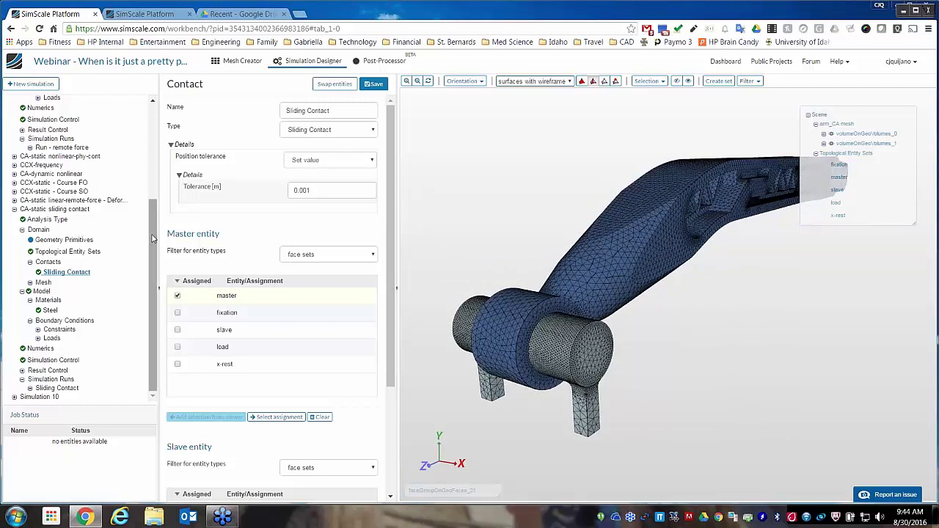
scroll(152, 235, up, 1)
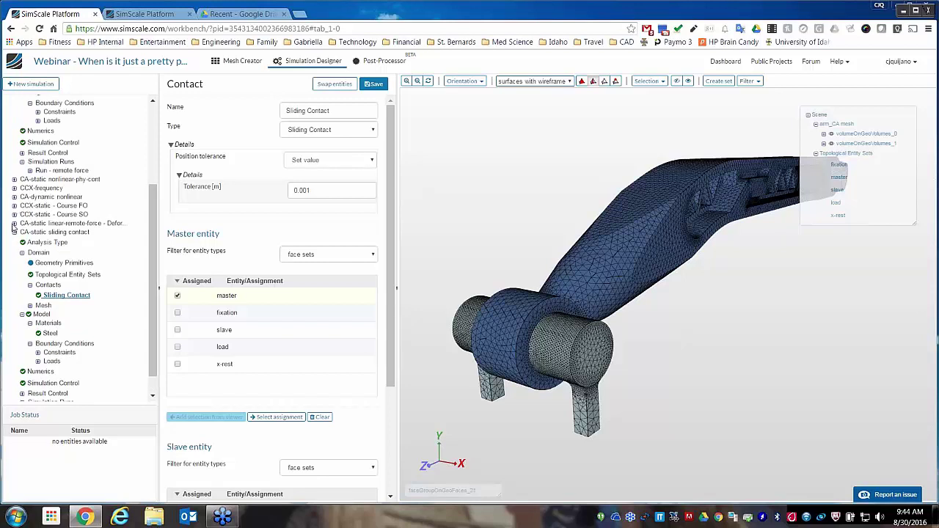
- Display the nonlinear simulation's Physical contact: friction penalty type, penalty 1000, Coulomb coefficient 0.3
click(14, 179)
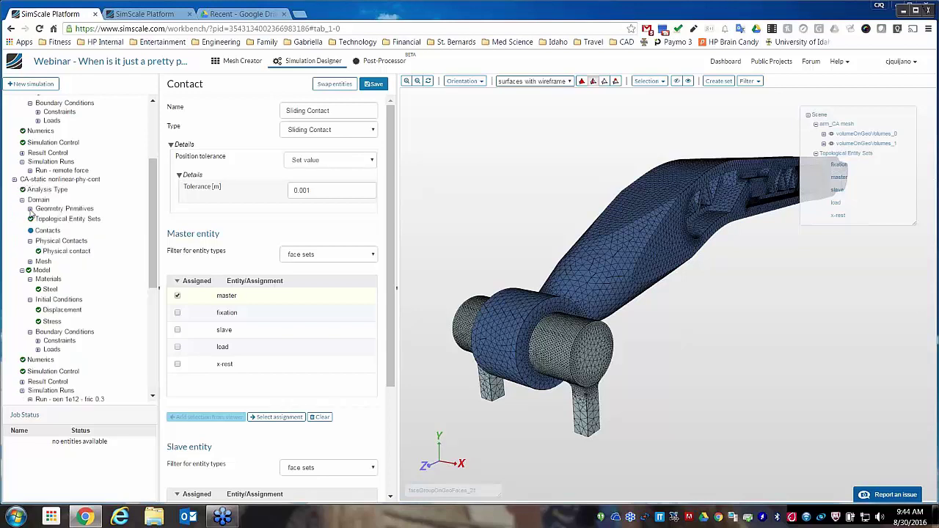
click(59, 251)
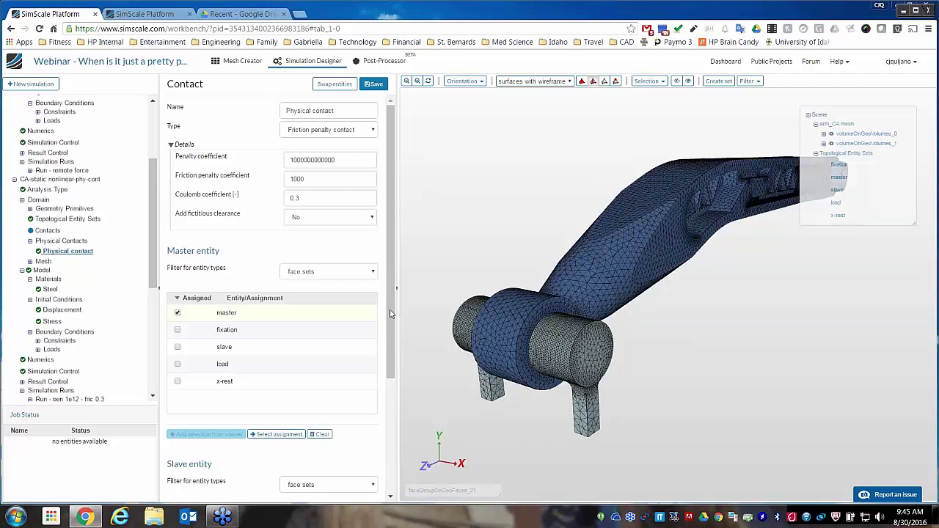
drag(461, 322, 482, 315)
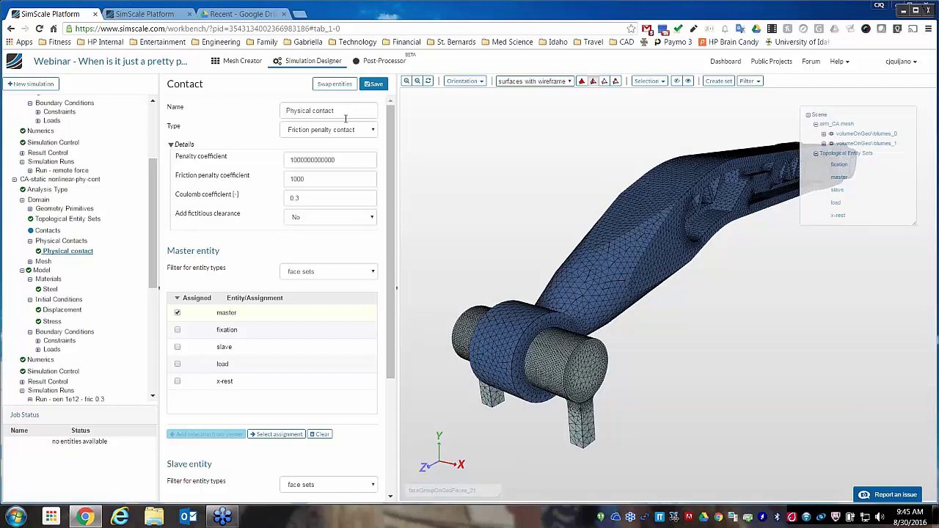
- Keep friction penalty as the contact type and show the Materials list with Steel
click(371, 132)
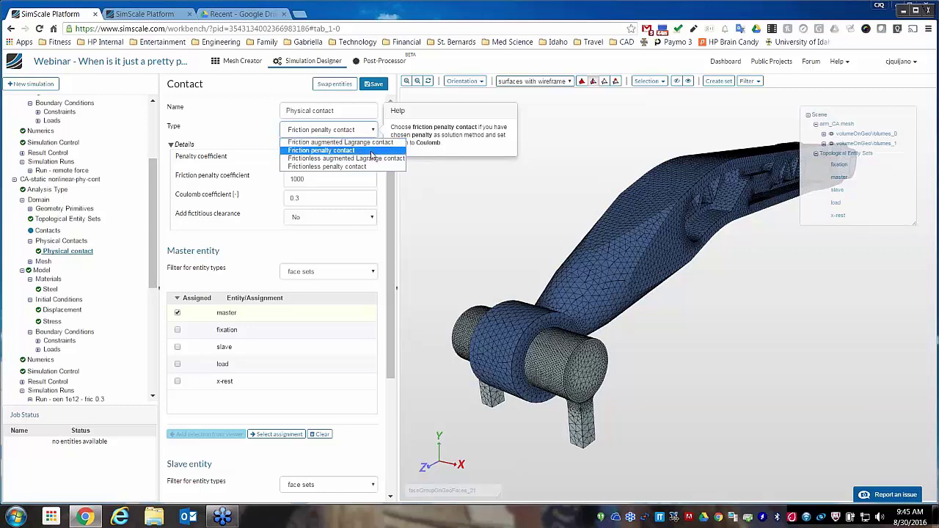
click(257, 126)
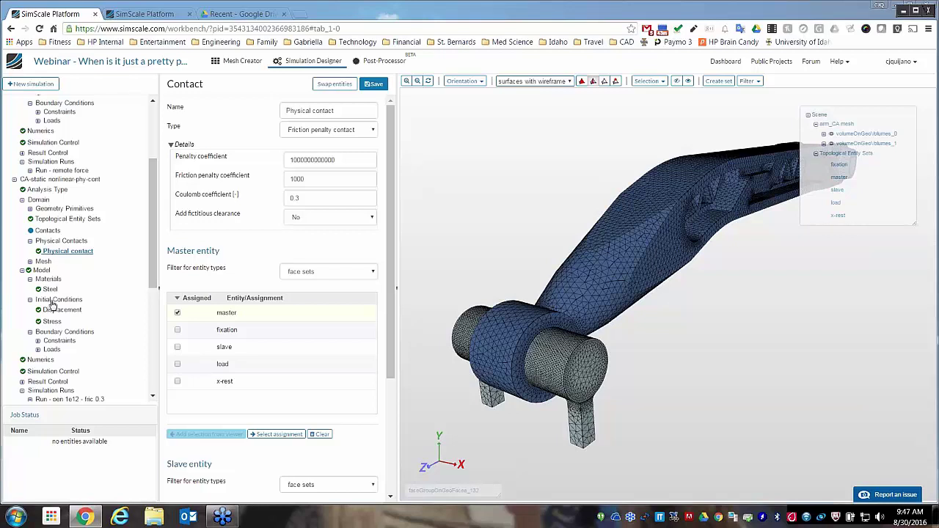
click(47, 280)
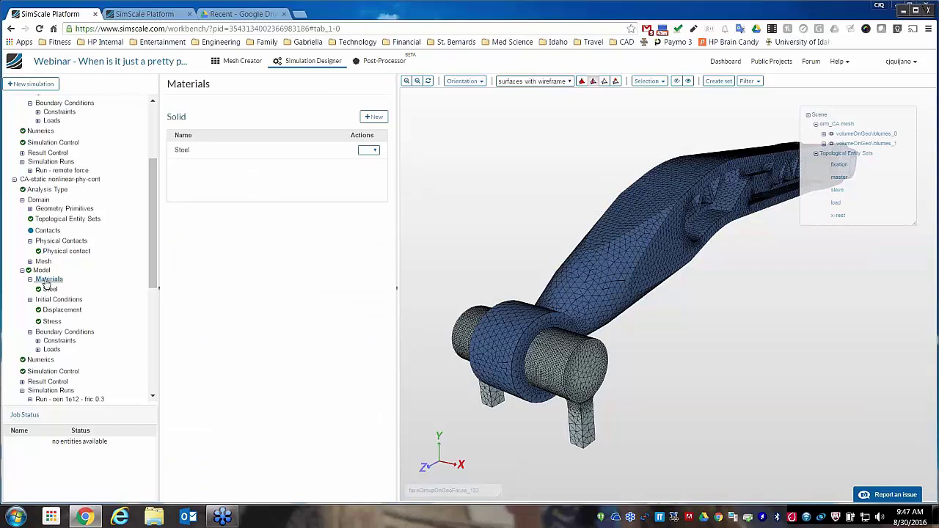
click(48, 290)
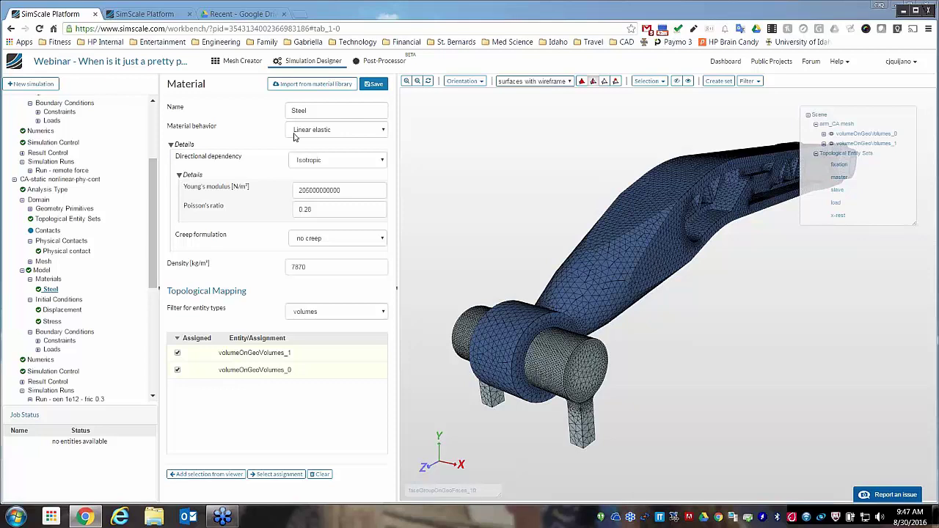
click(323, 242)
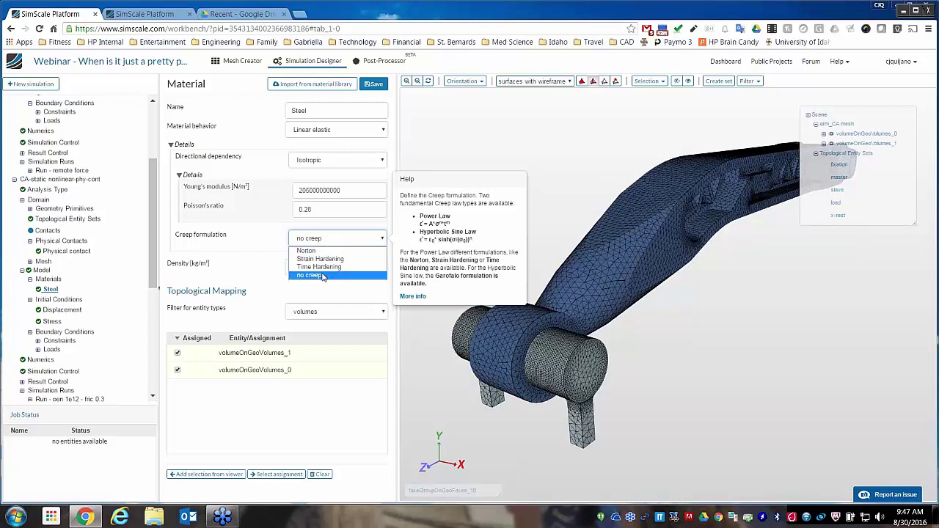
click(276, 251)
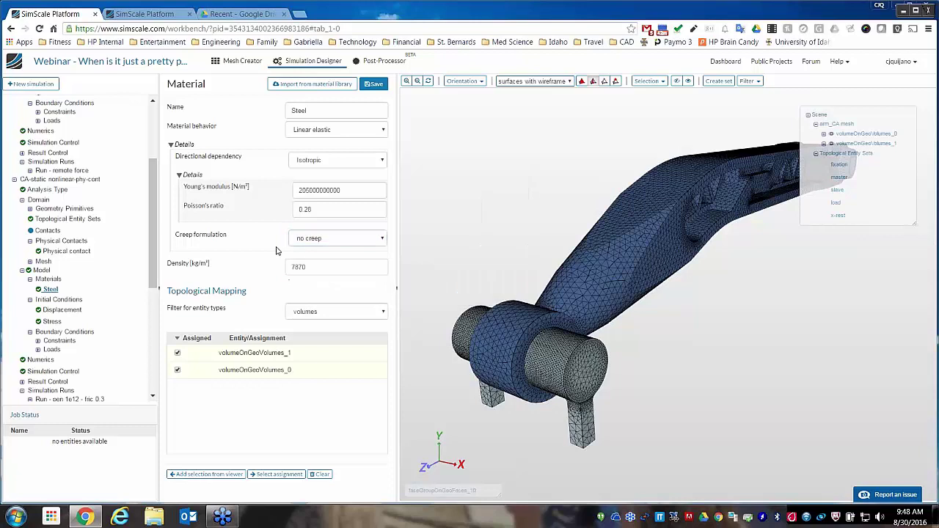
- Switch Steel's material behavior to Plastic and confirm Isotropic plastic hardening with strain-table stress
click(382, 132)
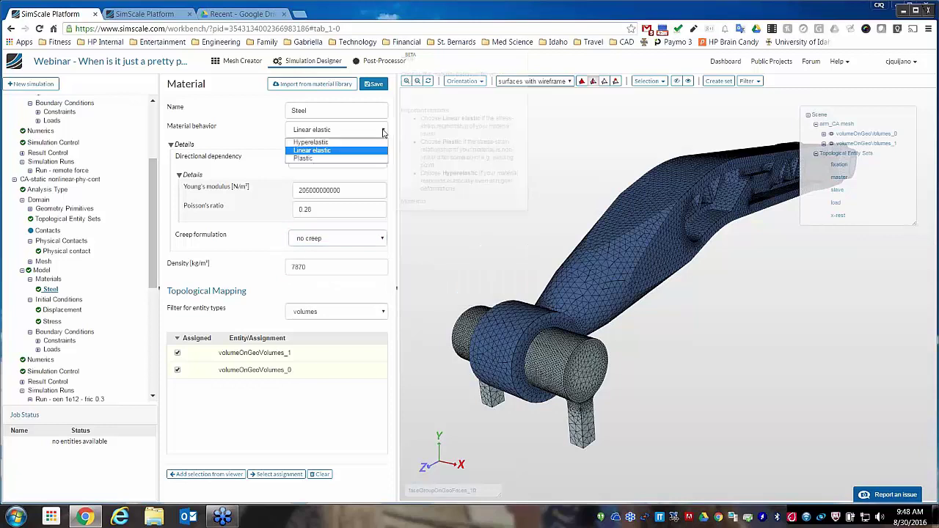
click(350, 158)
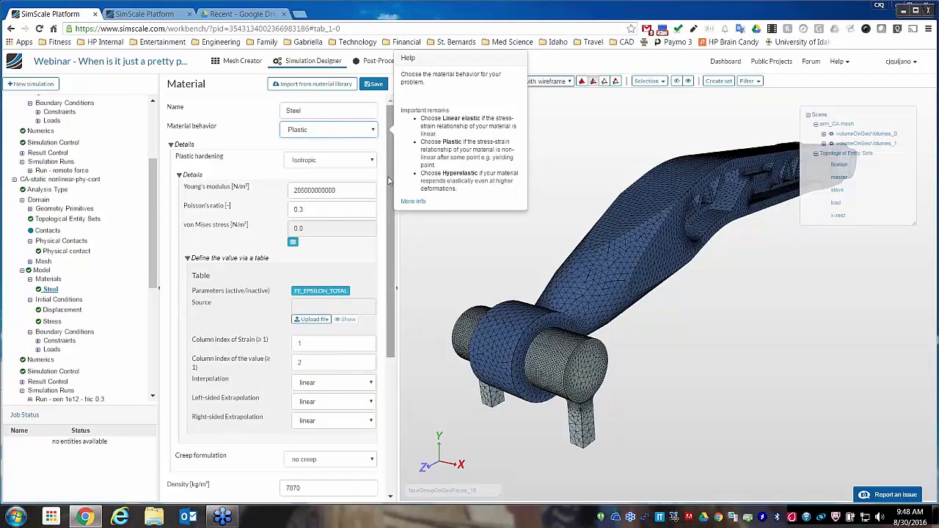
drag(388, 181, 389, 273)
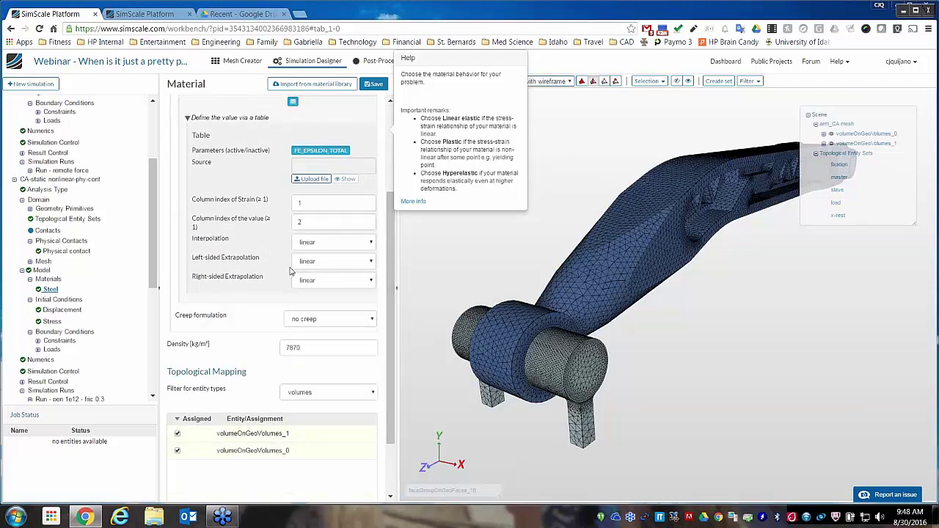
drag(389, 284, 389, 183)
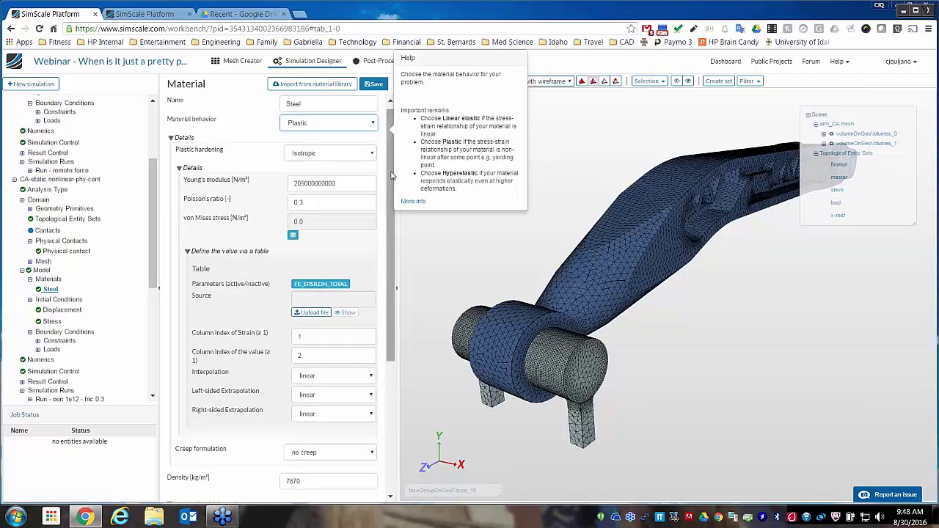
scroll(367, 161, up, 1)
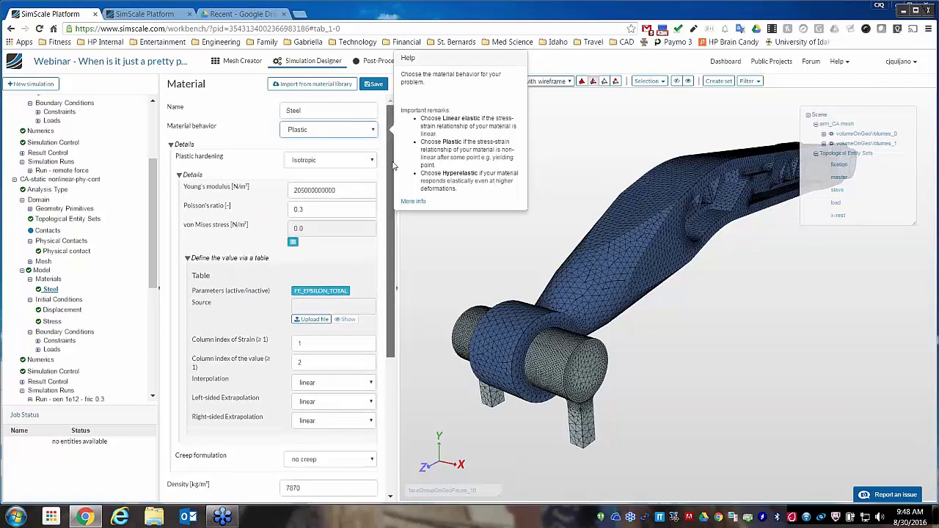
click(372, 132)
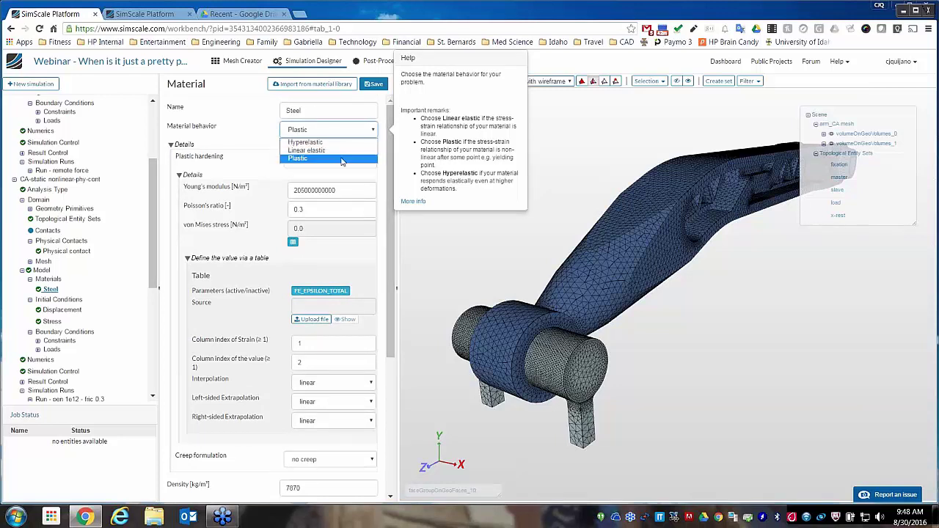
click(356, 159)
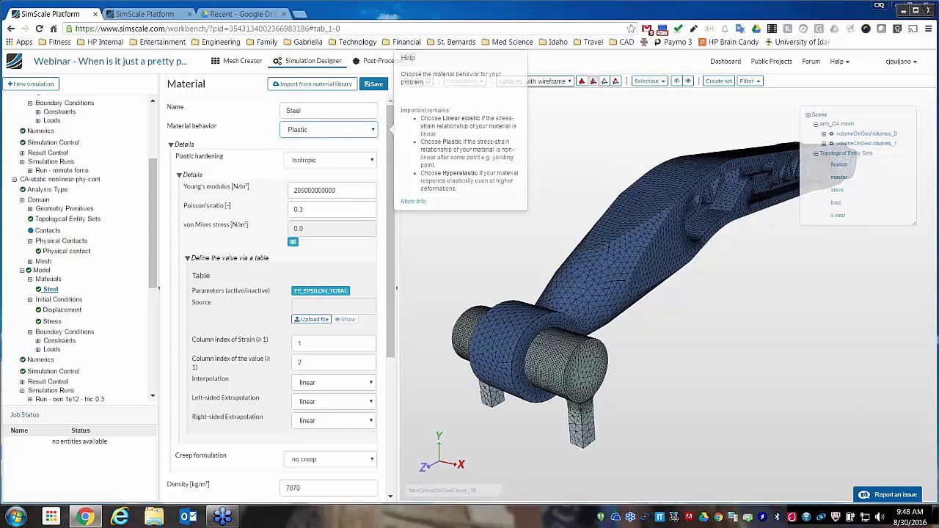
click(373, 163)
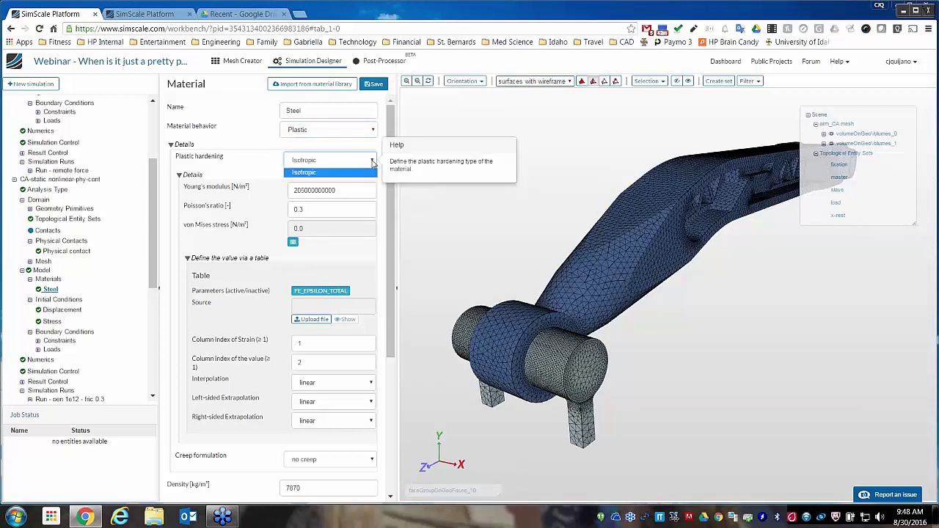
click(372, 163)
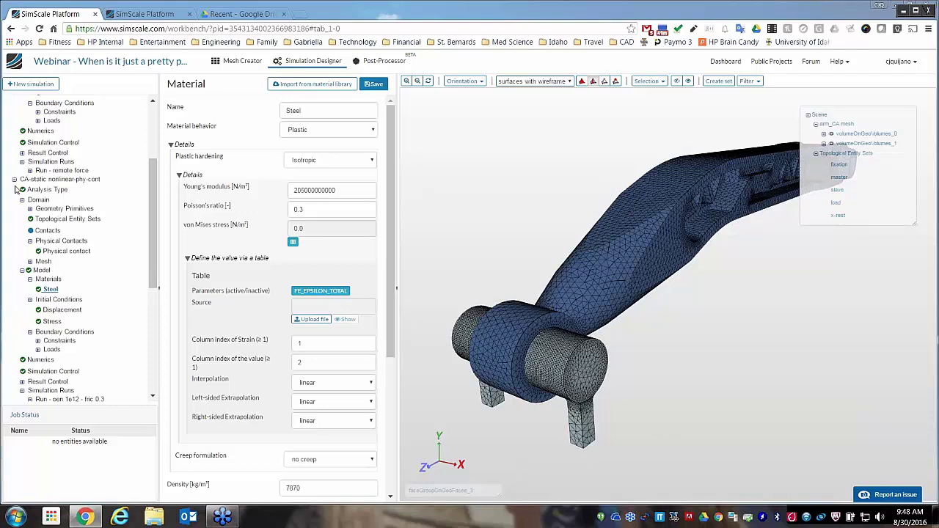
- Discard the Steel edits, switch to CA-static linear-remote-force, and show its Constraints table
drag(151, 212, 151, 154)
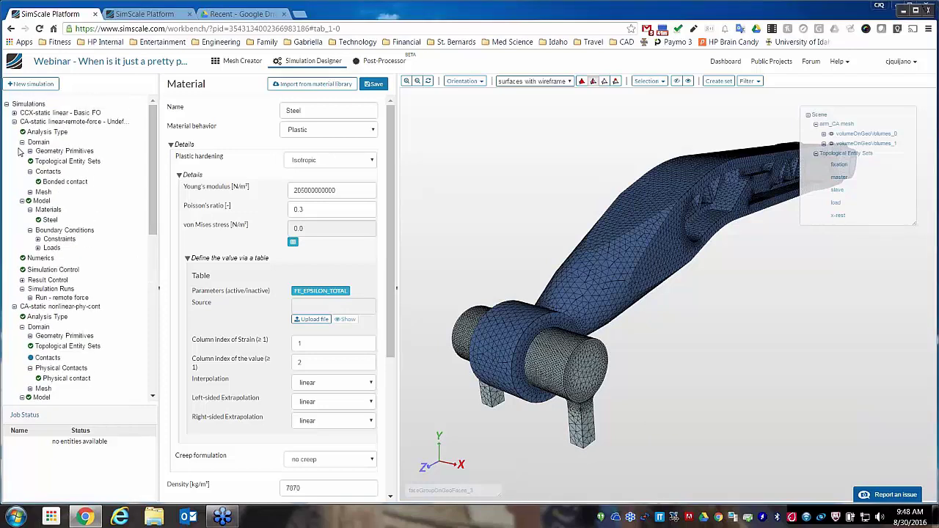
click(42, 122)
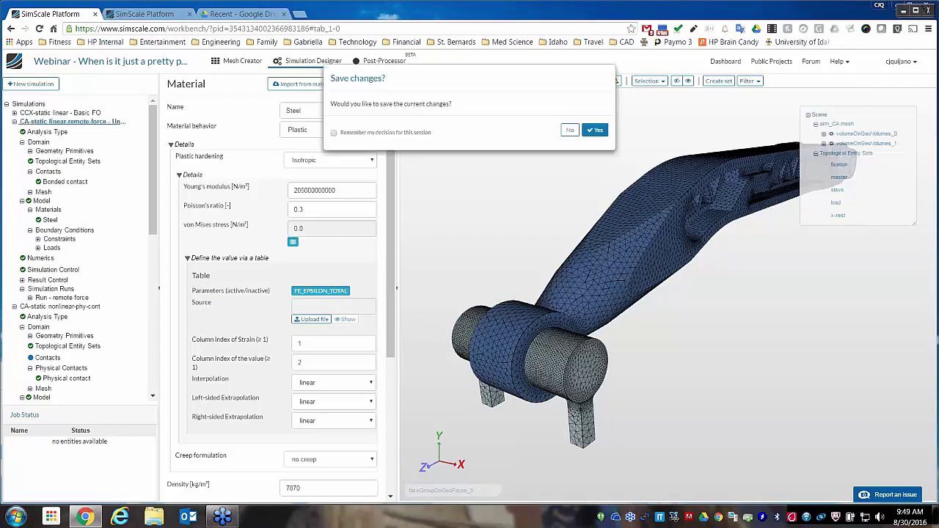
click(569, 130)
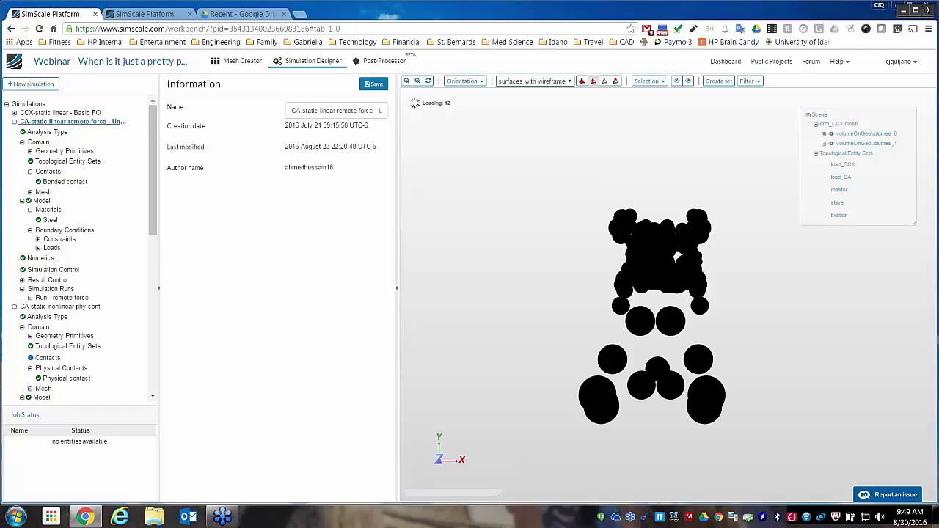
click(38, 240)
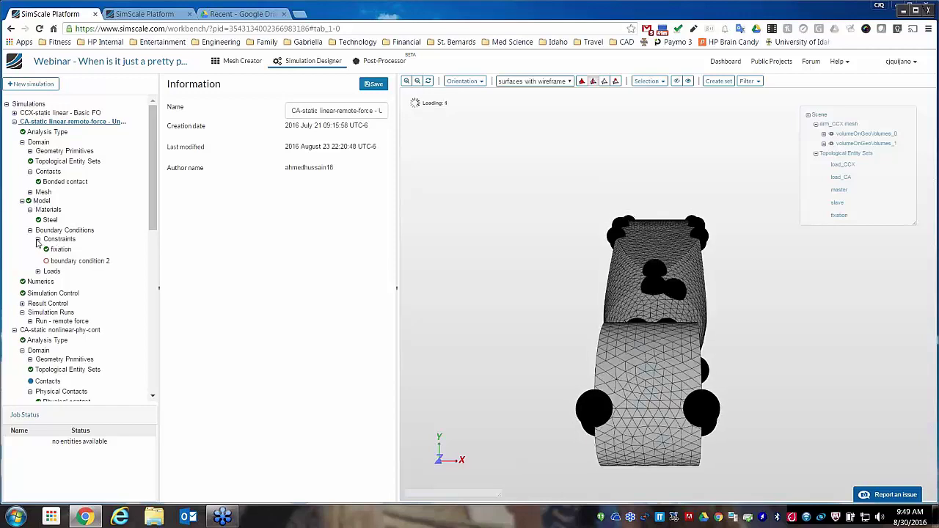
click(59, 240)
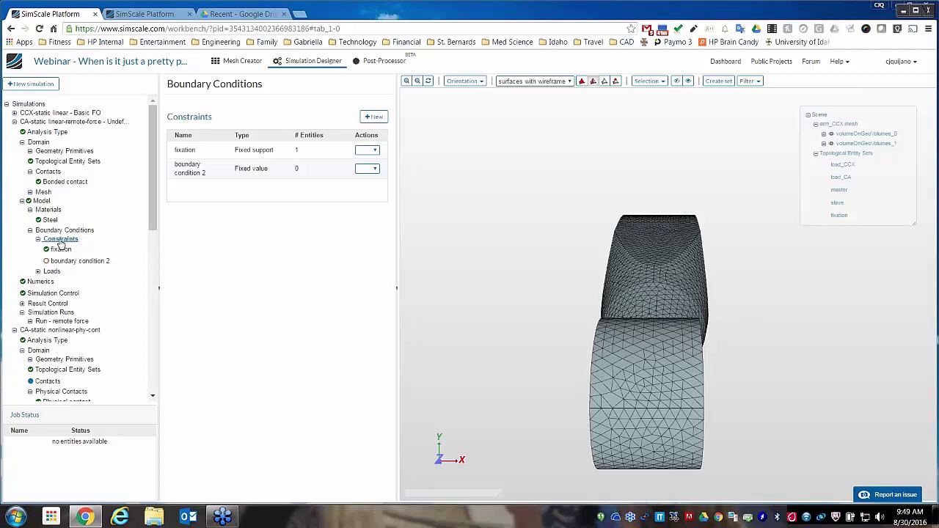
- Add boundary condition 3 as a Fixed value constraint and review the available support types
click(373, 118)
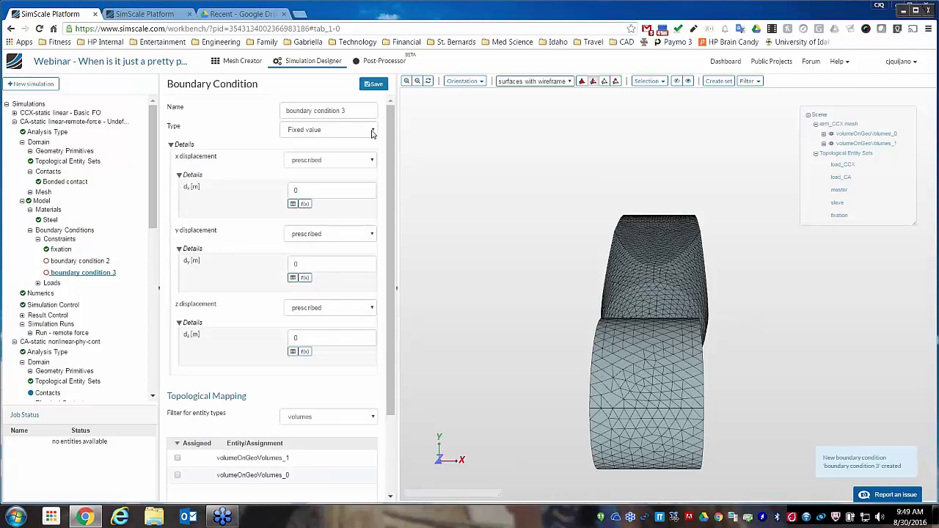
click(373, 132)
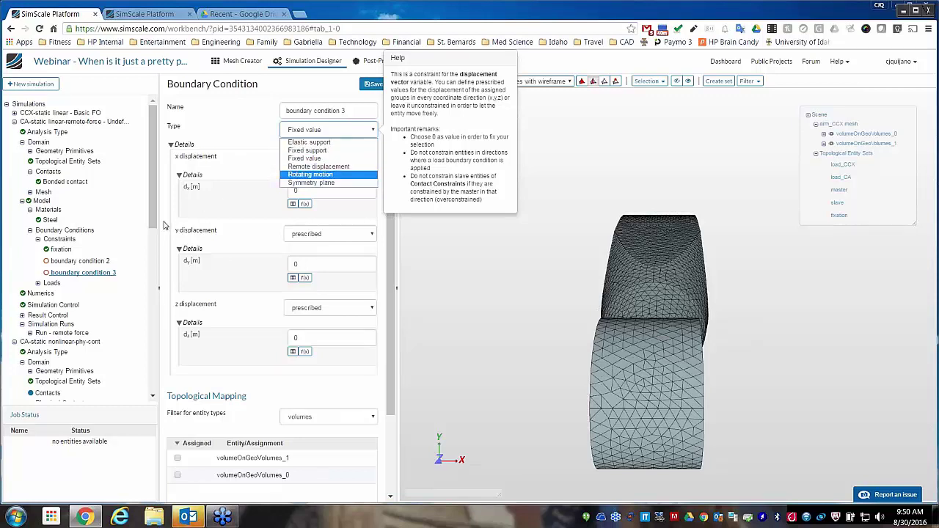
click(38, 284)
- Open the 100 kg load and keep its type as Remote force with fy -981 N
click(65, 293)
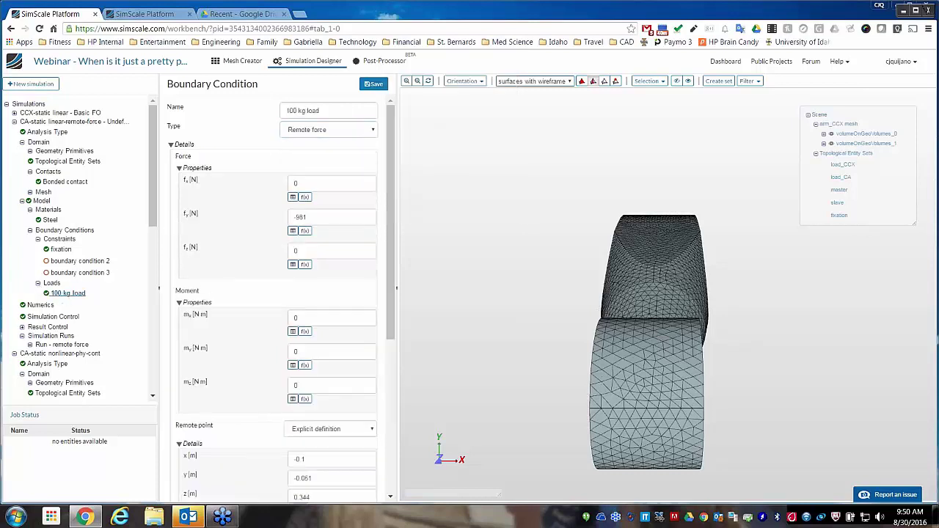
click(373, 131)
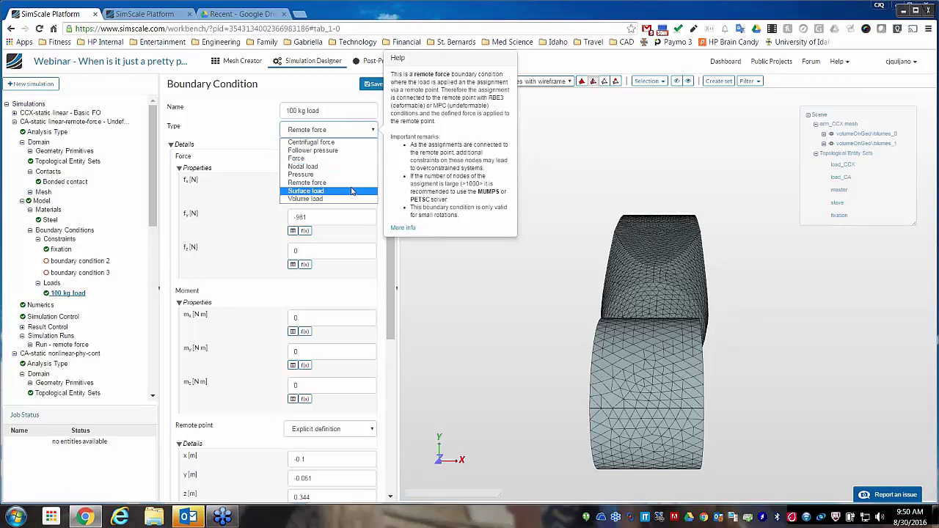
click(268, 154)
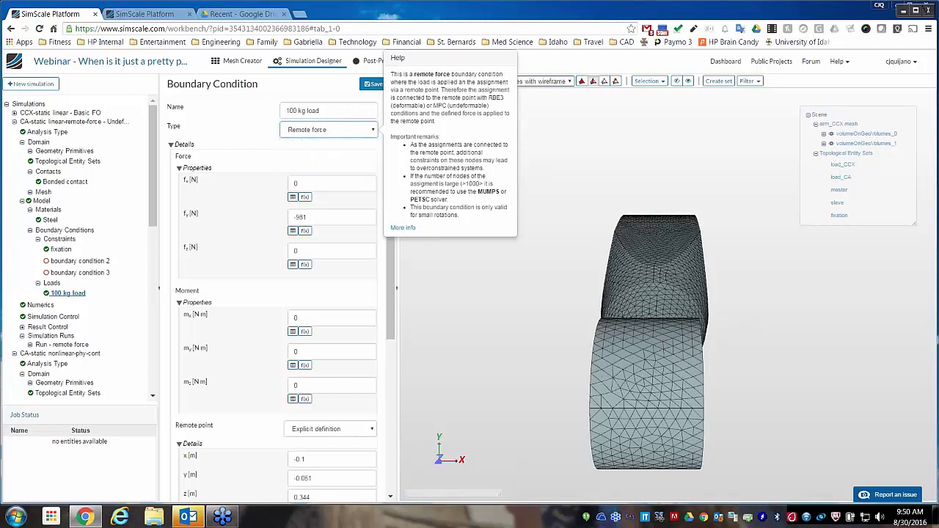
- Pick the arm's inner bore face and bring the load's load_CA face-set assignment into view
scroll(389, 197, down, 1)
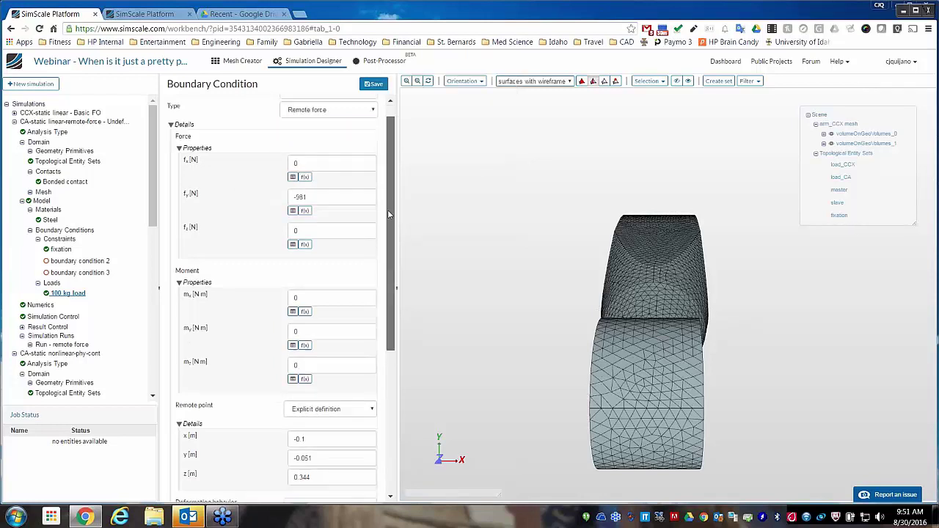
drag(514, 331, 610, 352)
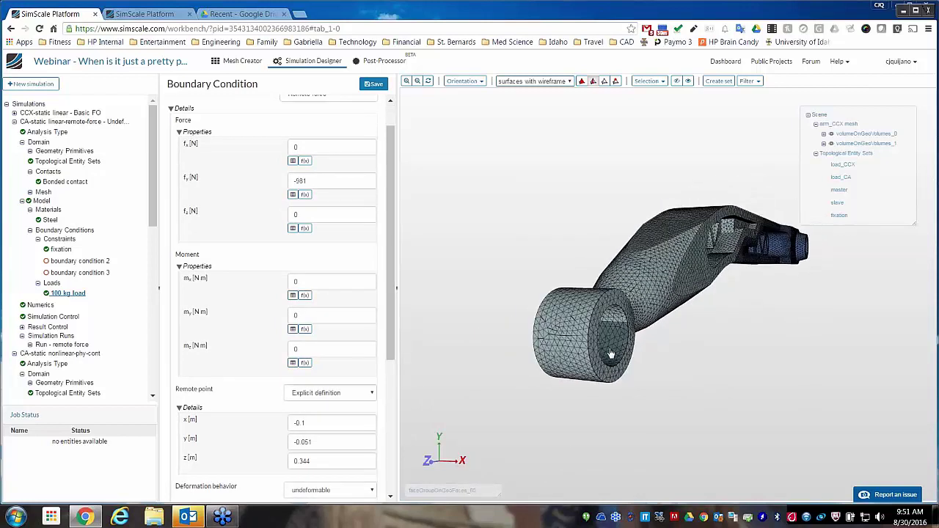
click(610, 352)
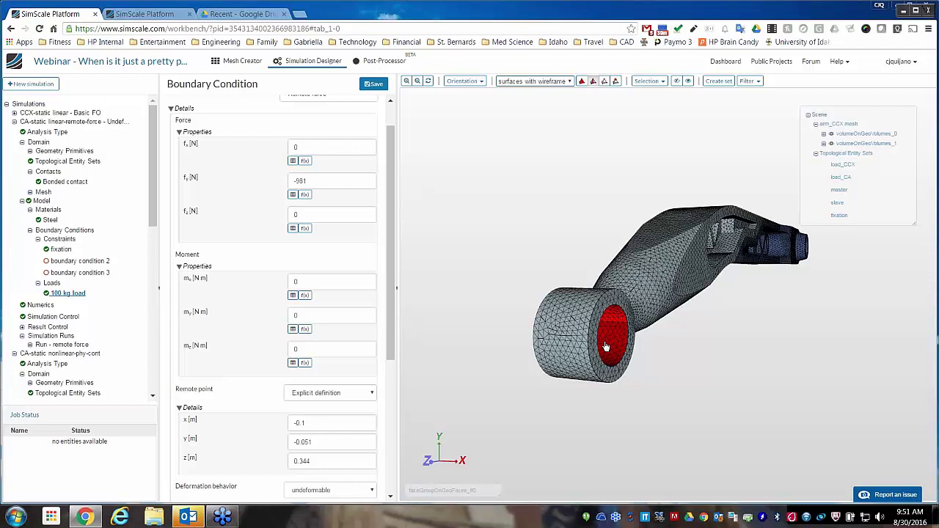
drag(606, 346, 559, 373)
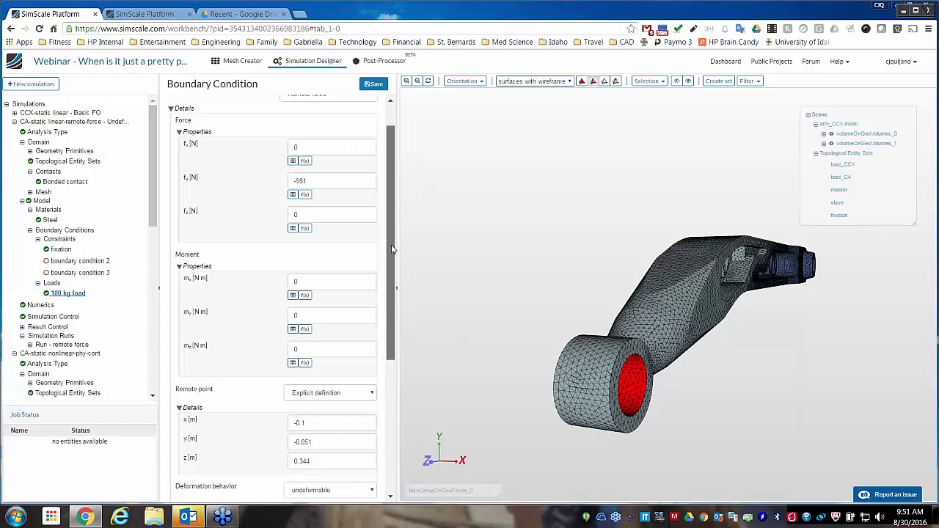
scroll(393, 250, up, 1)
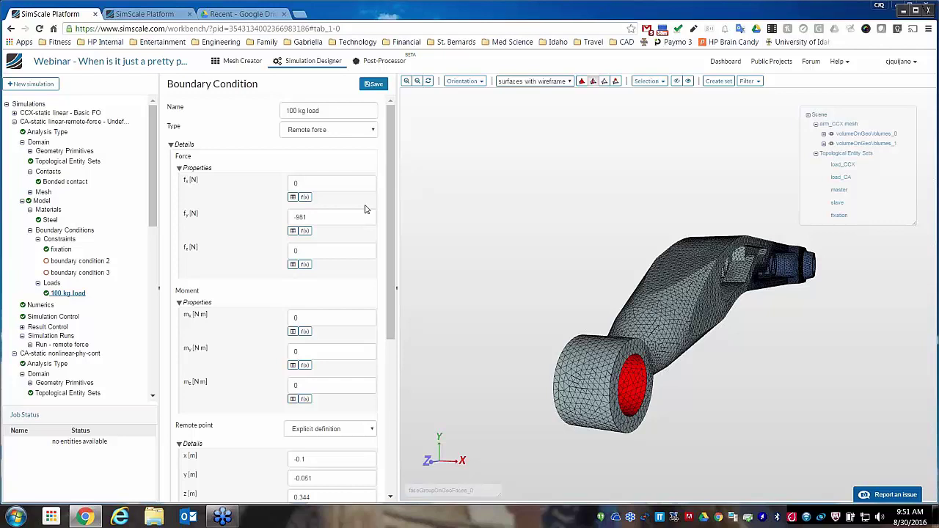
drag(394, 214, 391, 344)
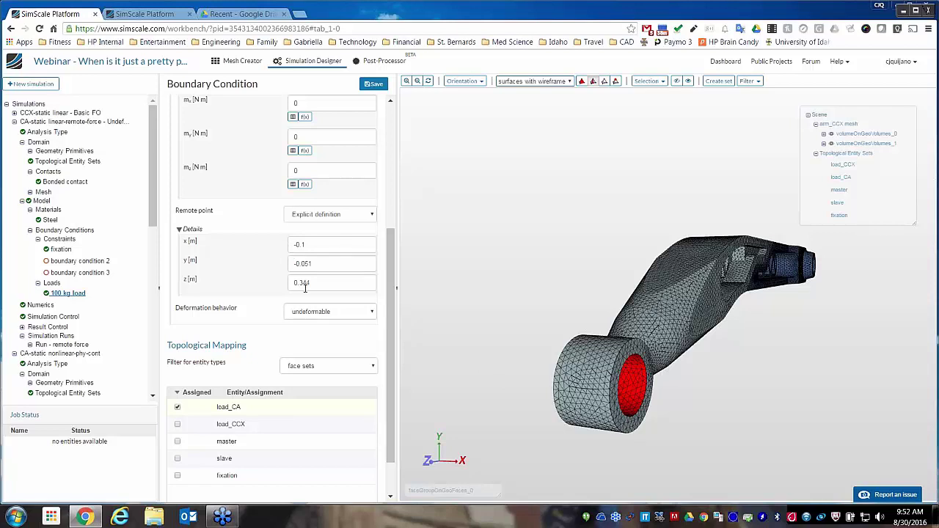
- Show the Load point primitive at (-0.1, -0.051, 0.344) beside the arm, then return to the 100 kg load
click(30, 151)
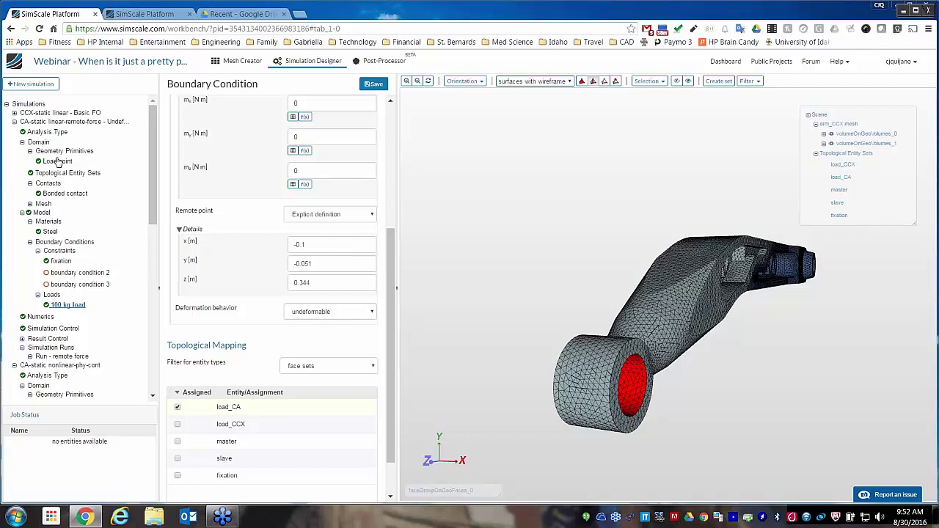
click(60, 163)
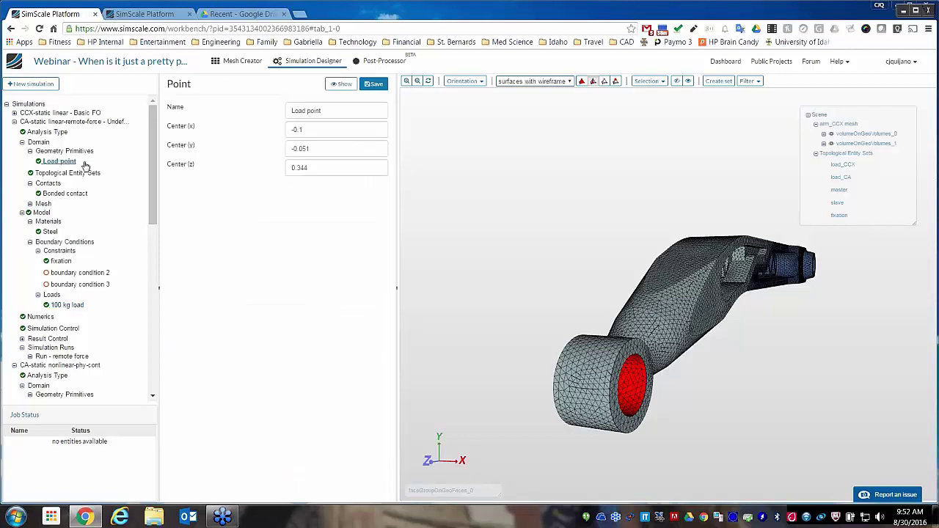
click(341, 85)
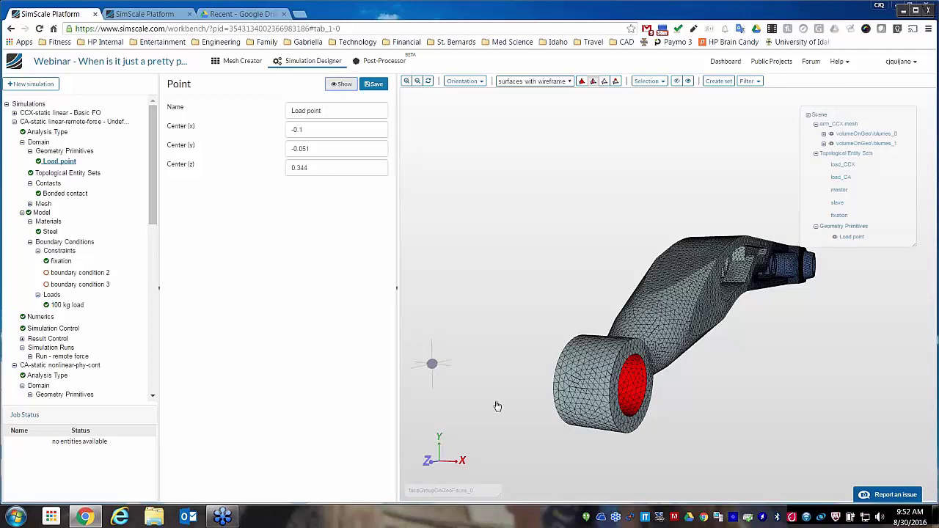
mouse_move(503, 403)
mouse_down()
mouse_move(533, 390)
mouse_move(522, 386)
mouse_move(566, 411)
mouse_move(443, 383)
mouse_move(538, 401)
mouse_move(463, 352)
mouse_up()
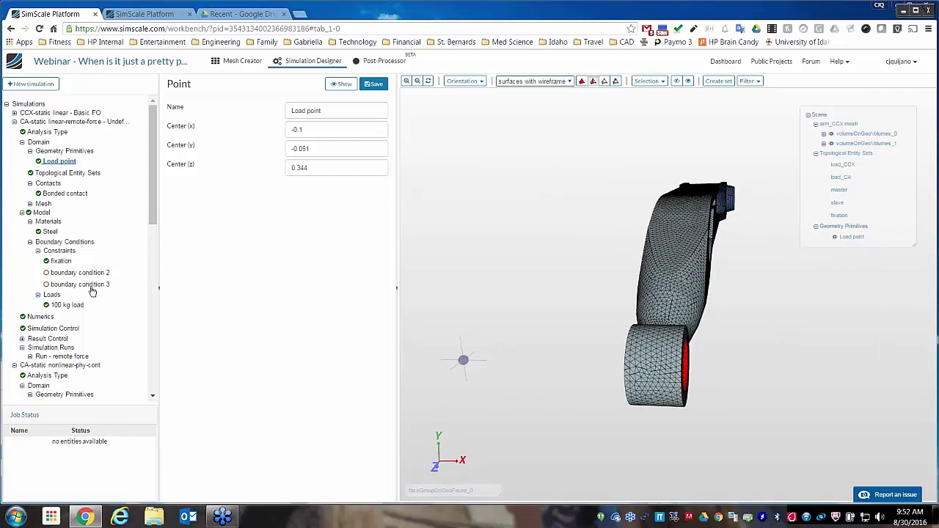
click(68, 305)
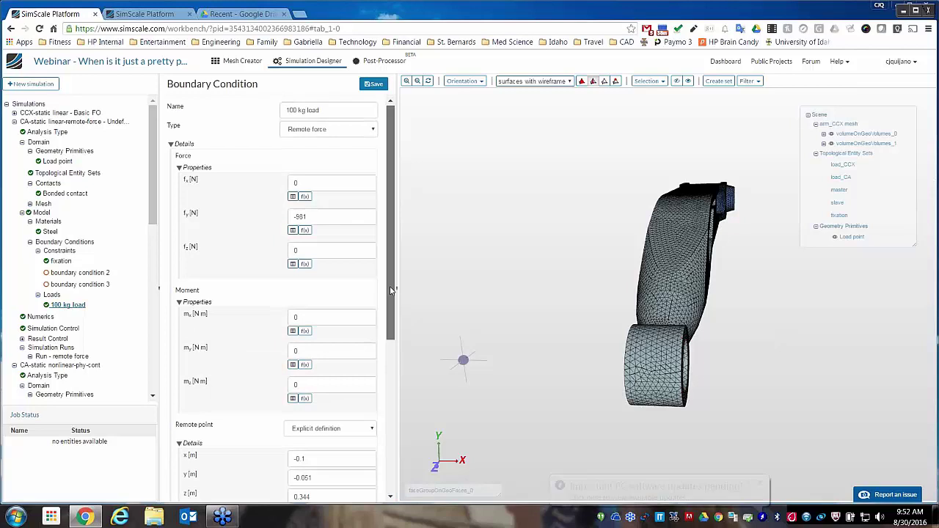
- Review the 100 kg load's deformation behaviour options, leaving it undeformable
drag(395, 290, 413, 413)
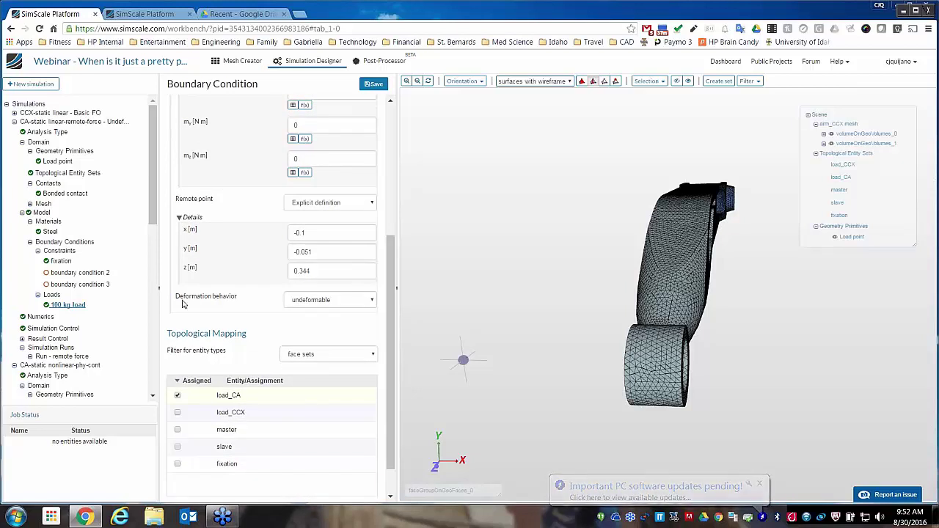
click(371, 303)
click(372, 301)
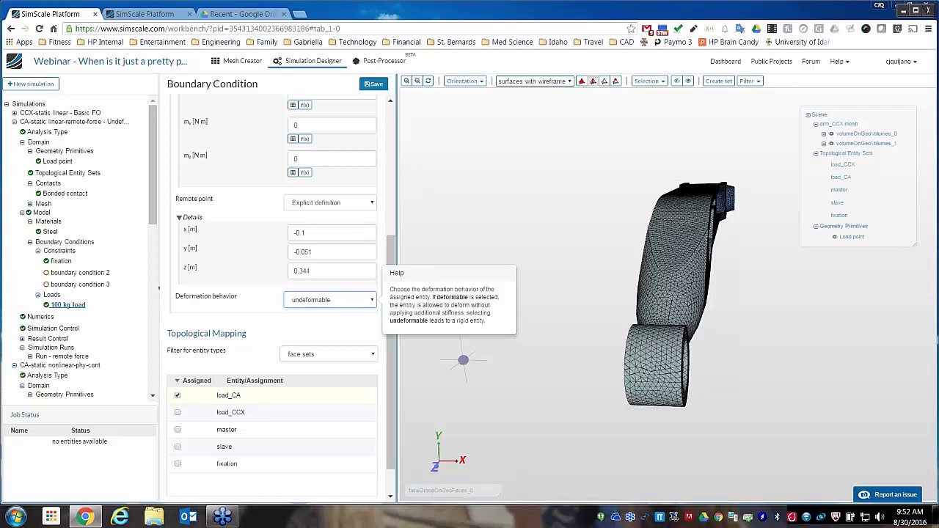
drag(583, 379, 603, 352)
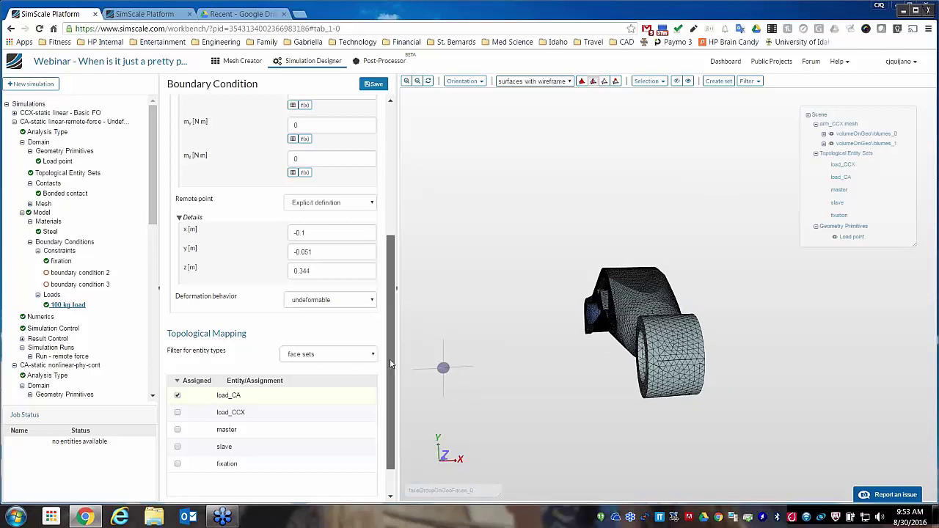
- Highlight the load_CA faces assigned to the load and orbit the arm to inspect the bore
scroll(383, 362, down, 1)
click(279, 479)
mouse_move(494, 439)
mouse_down()
mouse_move(551, 400)
mouse_move(539, 420)
mouse_move(477, 444)
mouse_up()
drag(569, 386, 562, 416)
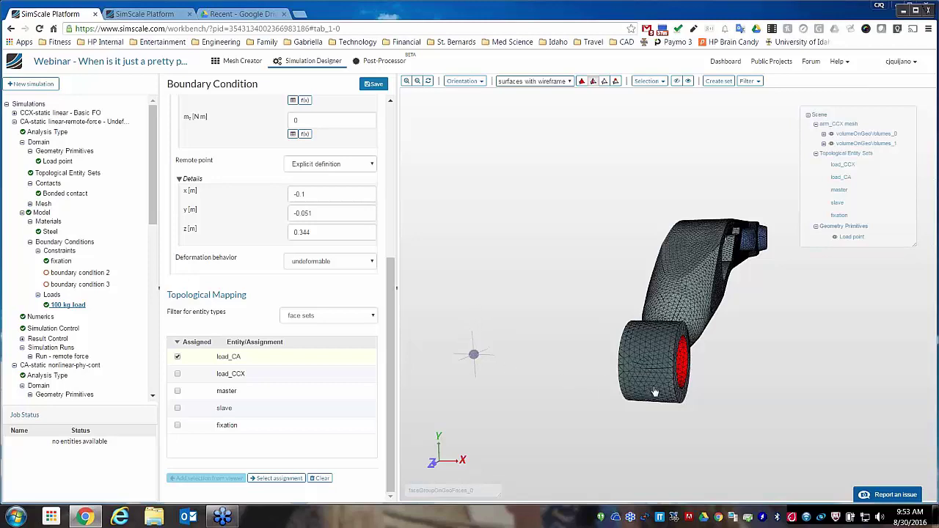
drag(644, 386, 690, 378)
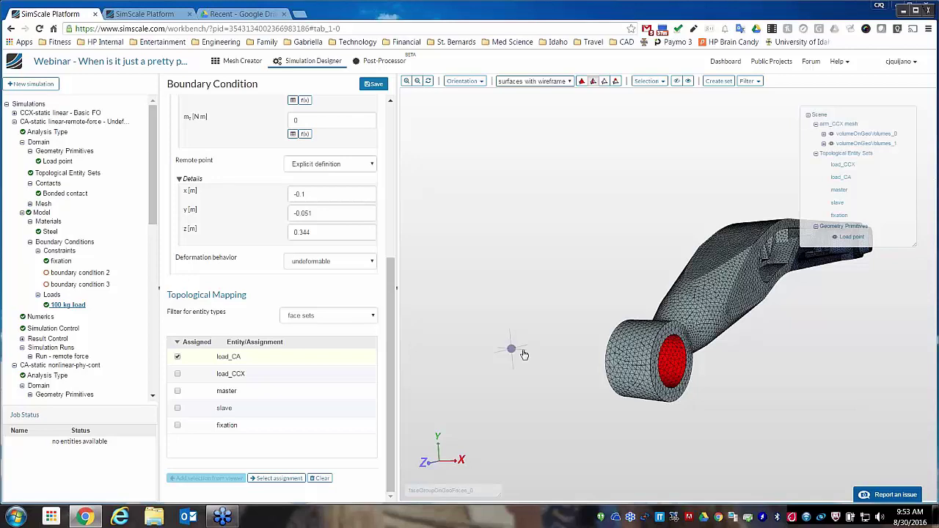
drag(524, 355, 674, 380)
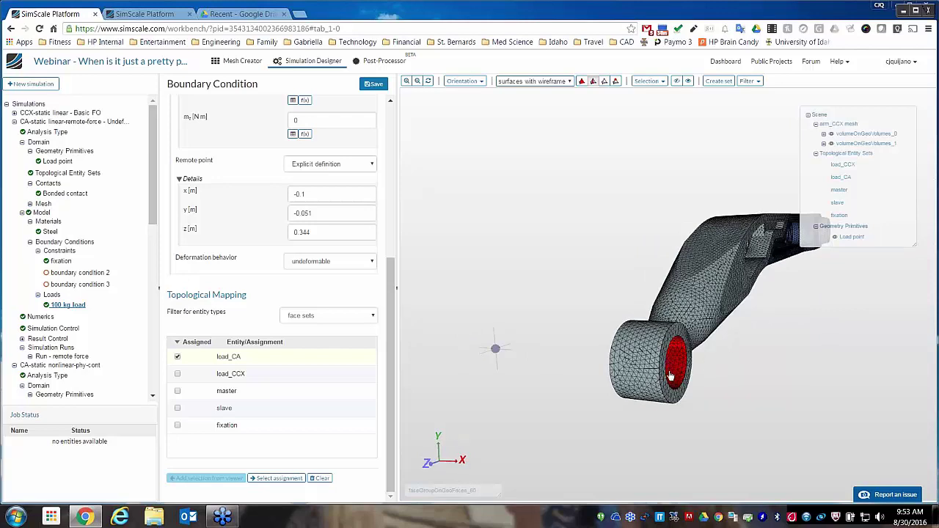
- Make the 100 kg load deformable, then select boundary condition 3, which triggers the save-changes prompt
click(373, 263)
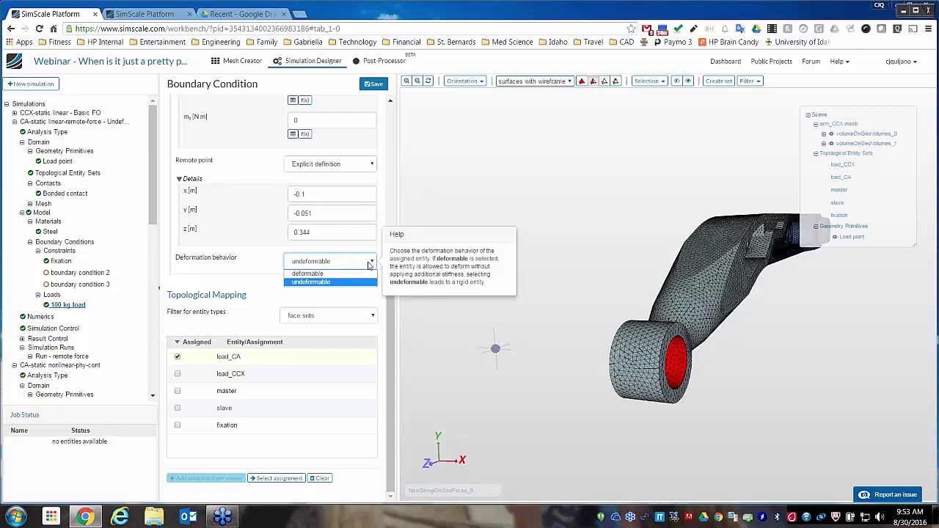
click(345, 274)
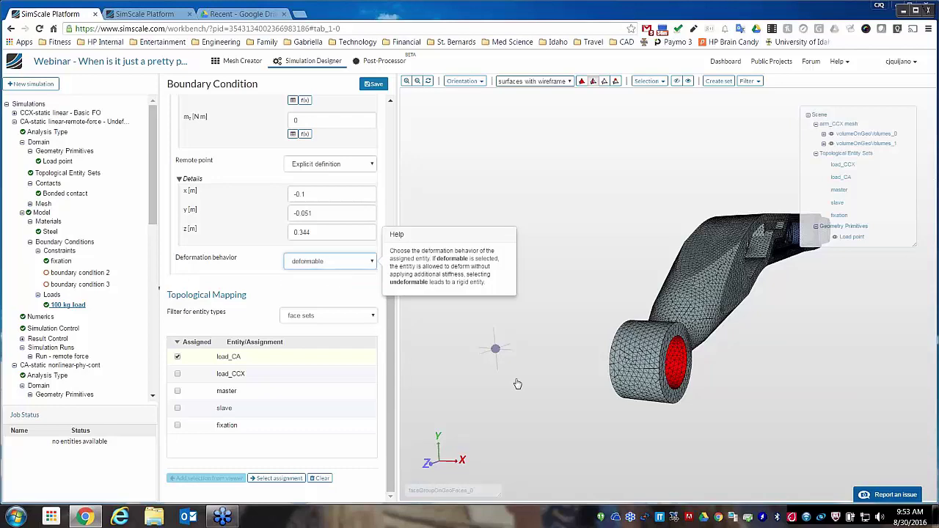
drag(516, 384, 465, 382)
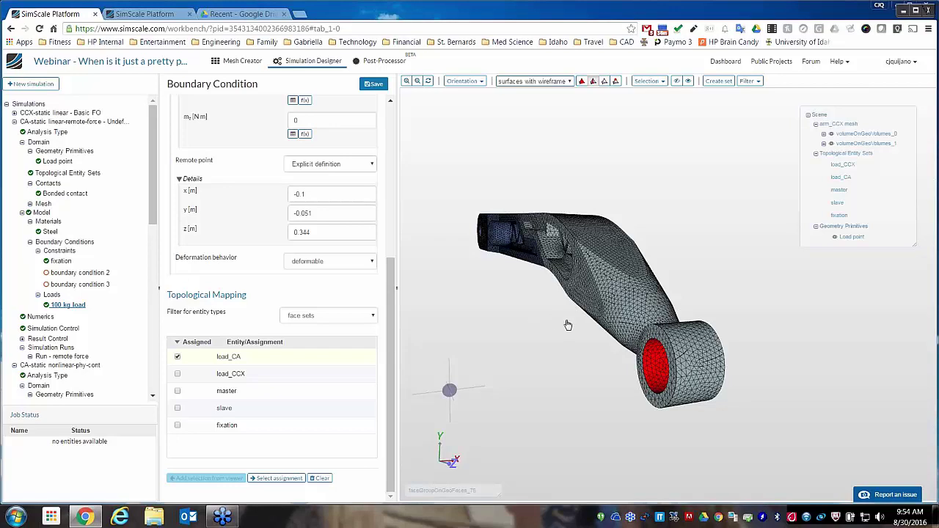
drag(540, 317, 510, 315)
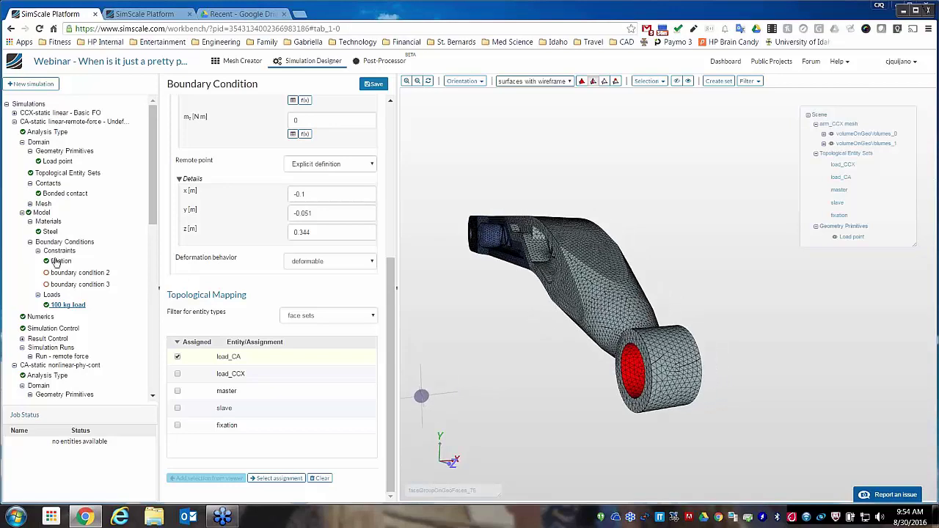
click(66, 285)
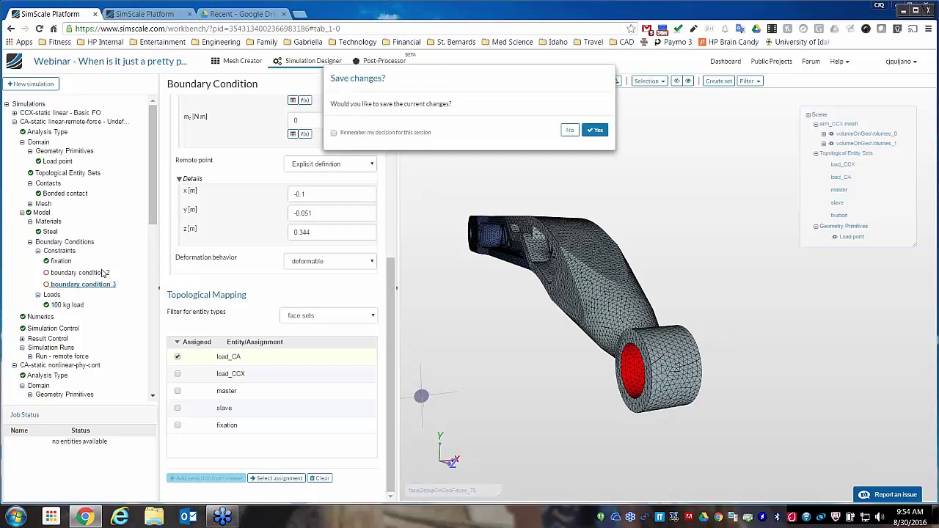
- Discard the load edits and open boundary condition 3, keeping y displacement prescribed
click(570, 130)
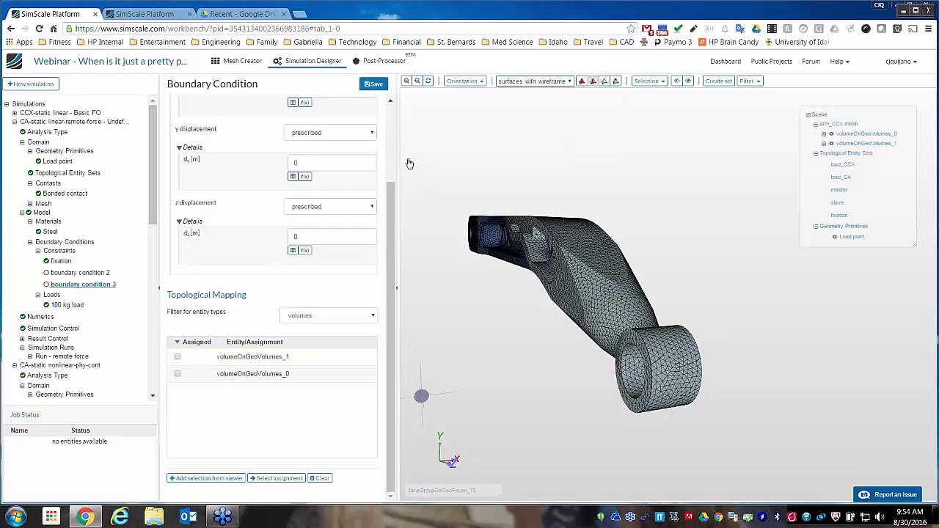
click(353, 139)
click(352, 139)
scroll(352, 162, up, 3)
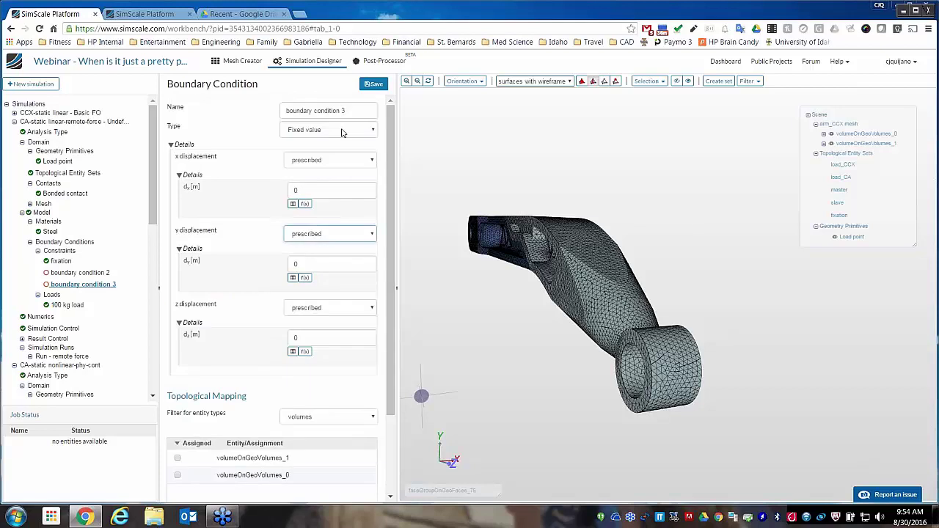
- Change boundary condition 3 to Remote displacement and review its zero translations, rotations and external point
click(342, 132)
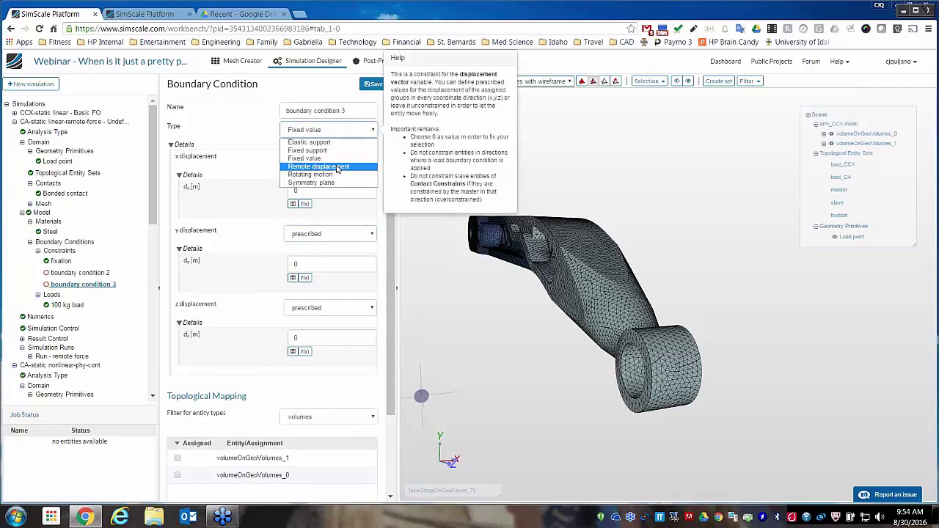
click(338, 168)
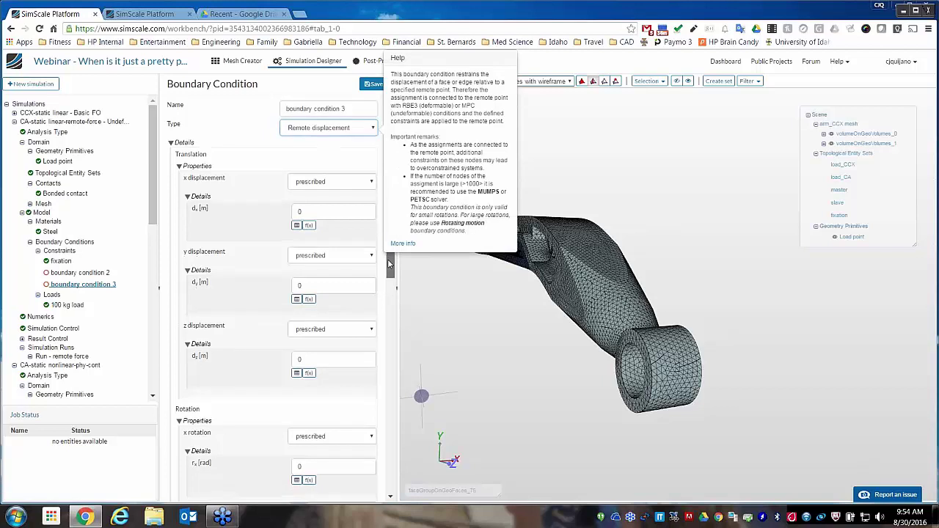
scroll(389, 264, down, 2)
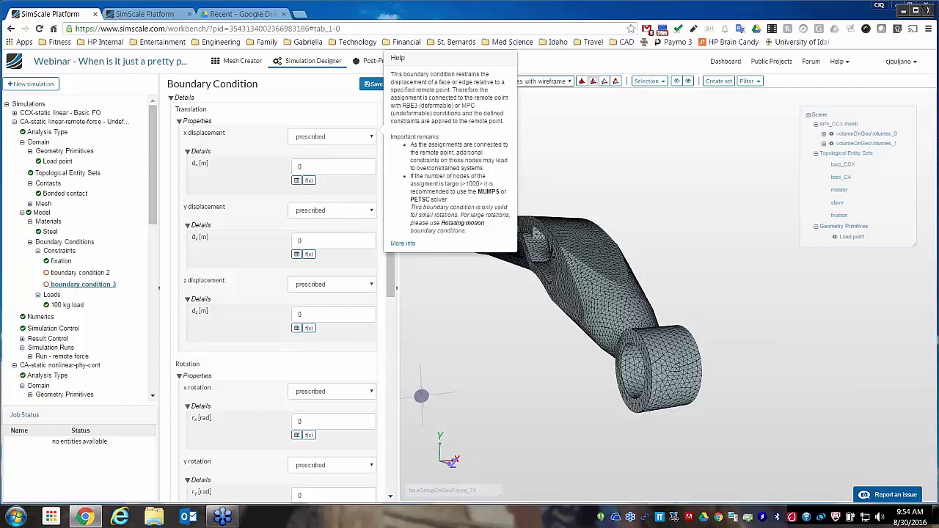
scroll(371, 308, down, 2)
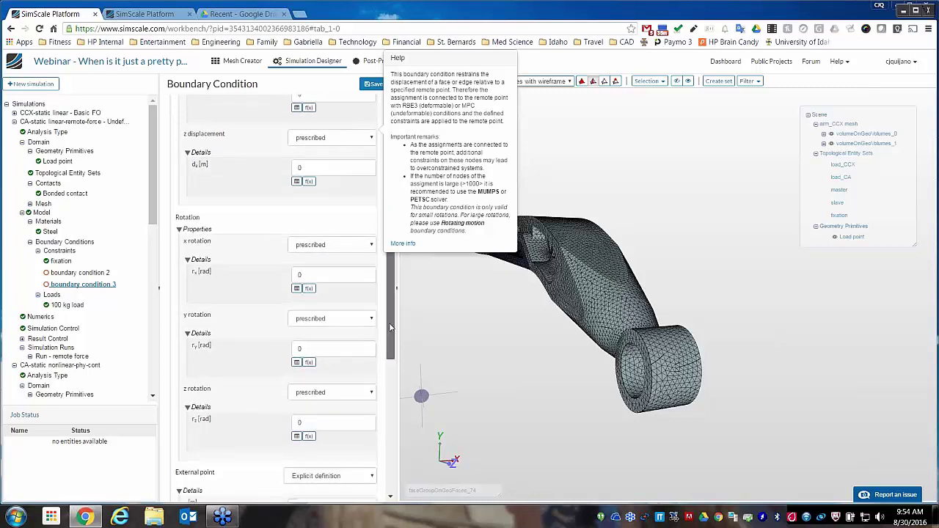
drag(387, 319, 388, 406)
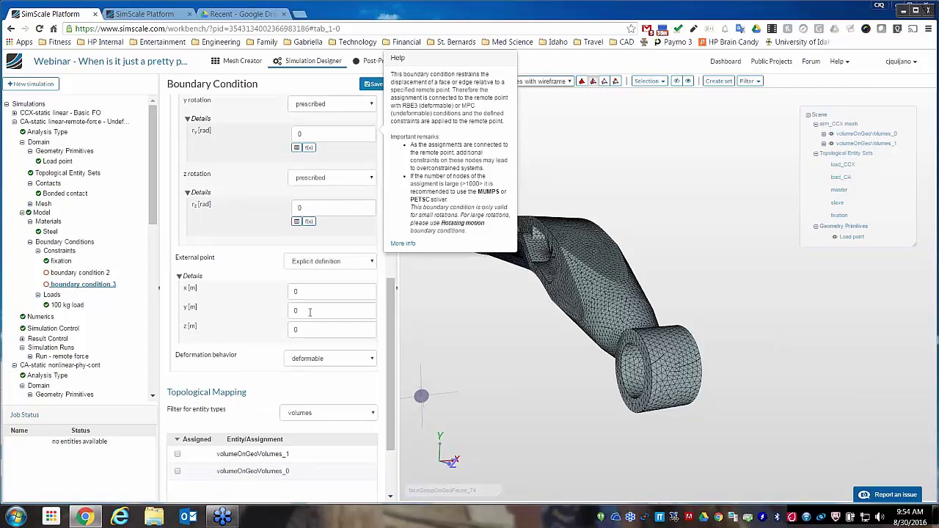
- Keep deformation behavior deformable, then return to Boundary Conditions without saving, leaving condition 3 as Fixed value
click(359, 364)
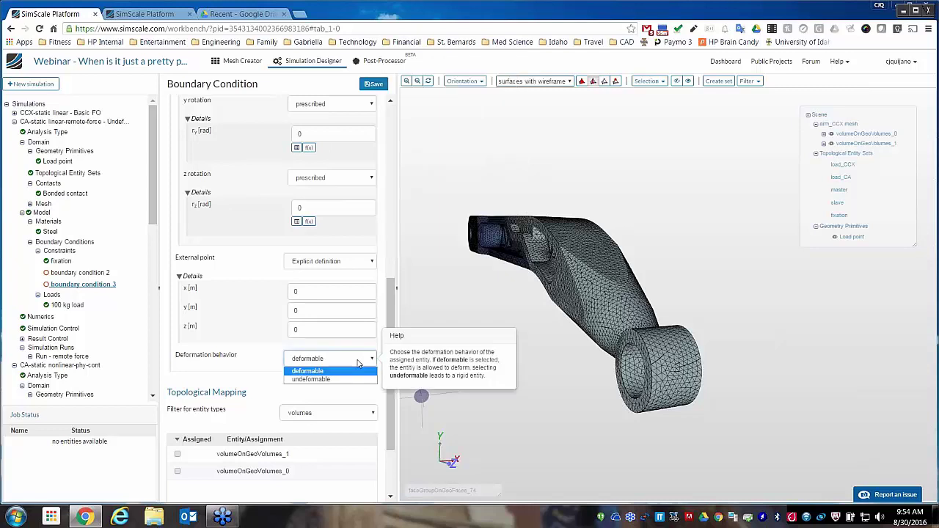
click(298, 371)
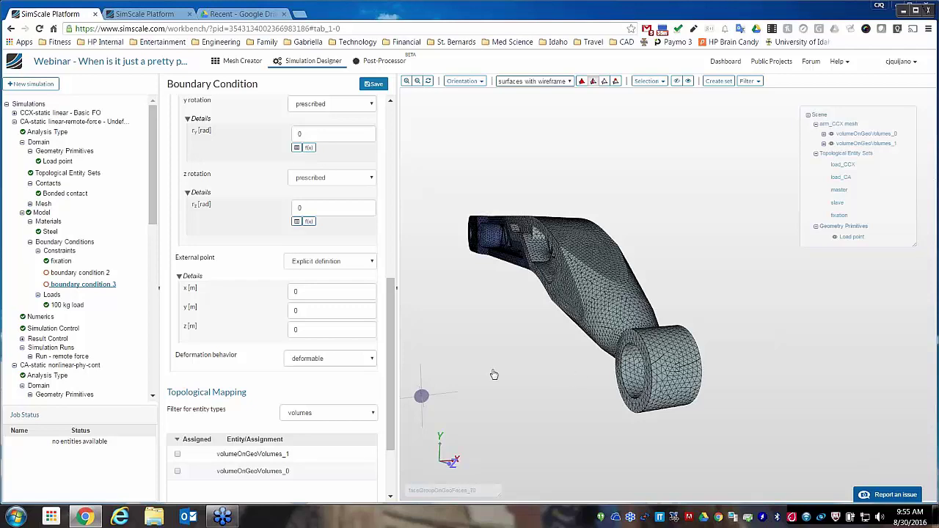
mouse_move(460, 368)
mouse_down()
mouse_move(441, 360)
mouse_move(460, 367)
mouse_up()
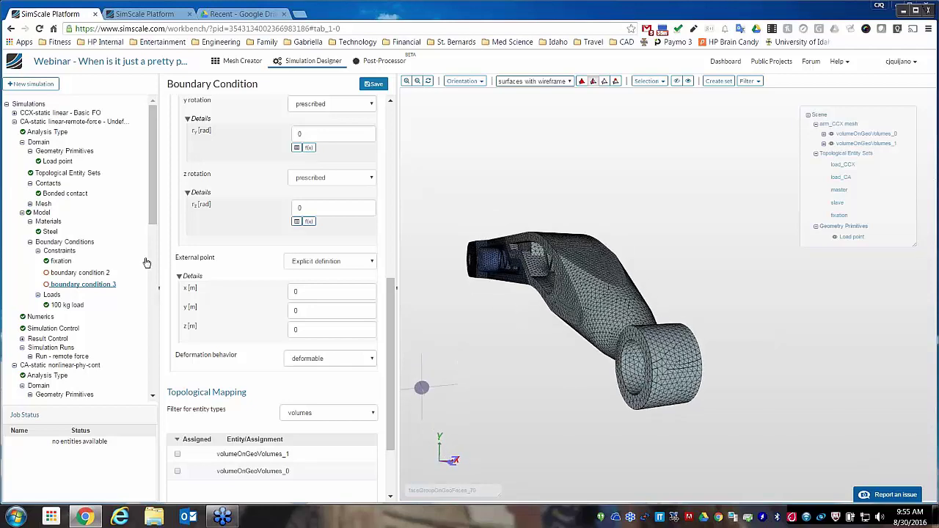
drag(152, 213, 153, 236)
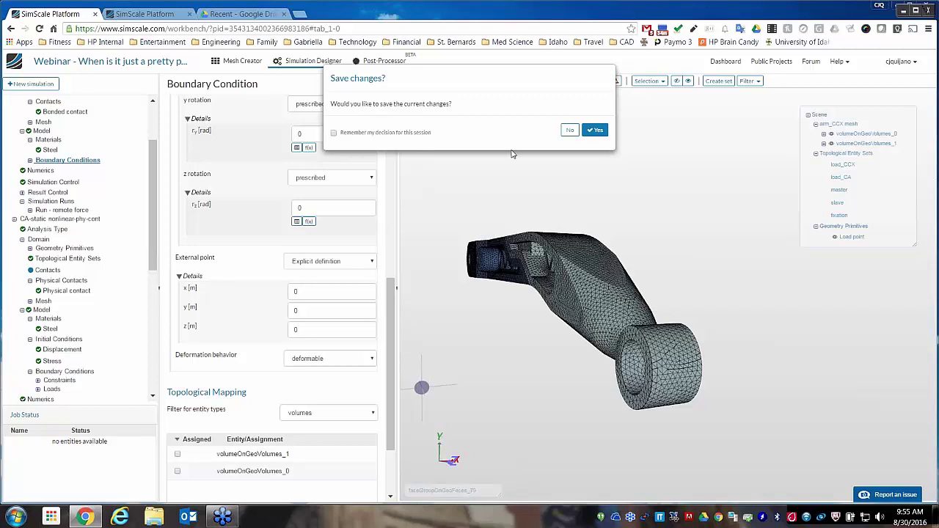
click(569, 130)
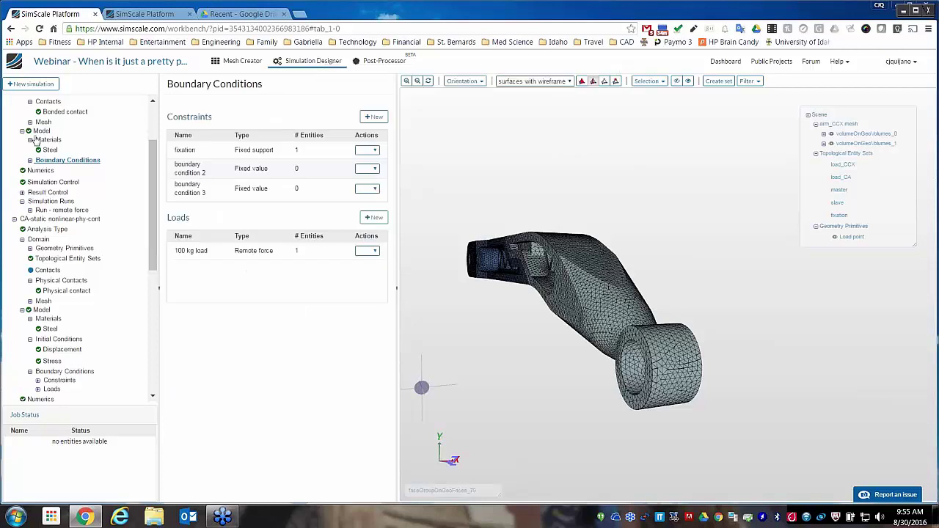
drag(149, 176, 151, 153)
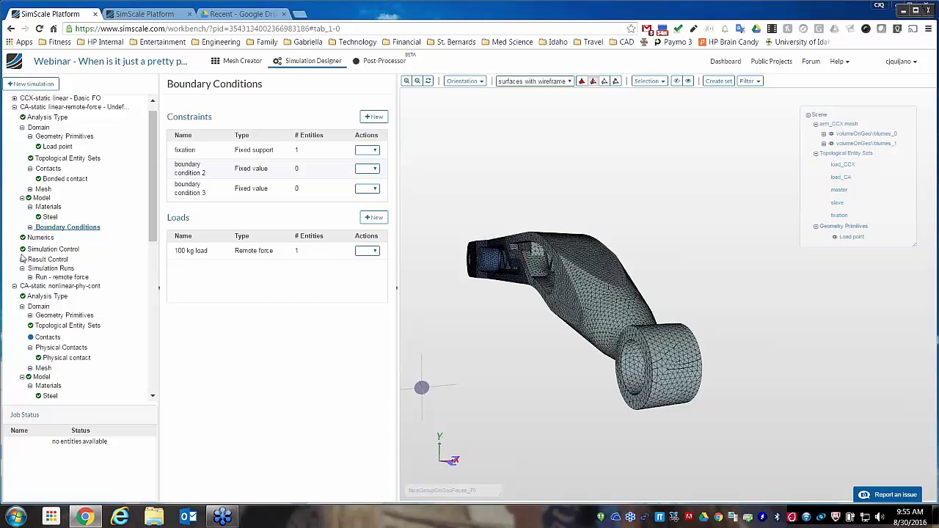
drag(150, 202, 150, 195)
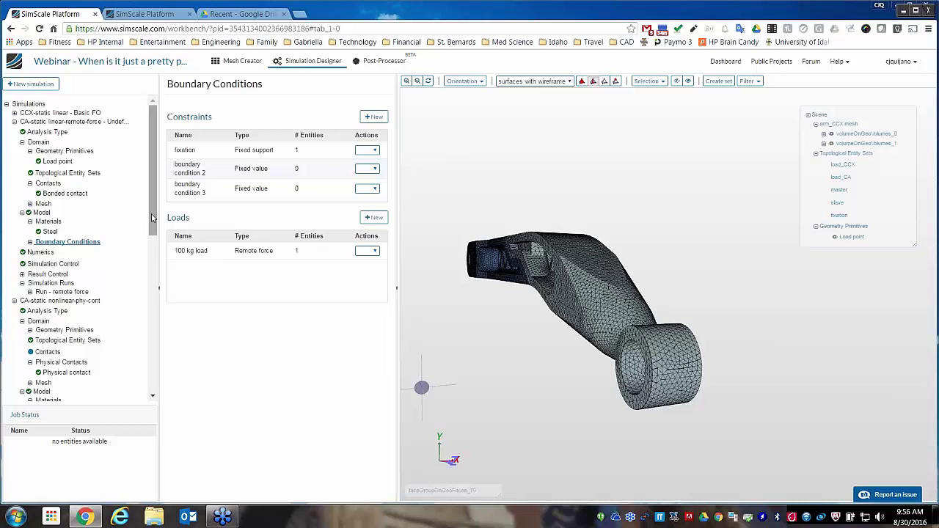
scroll(152, 218, down, 3)
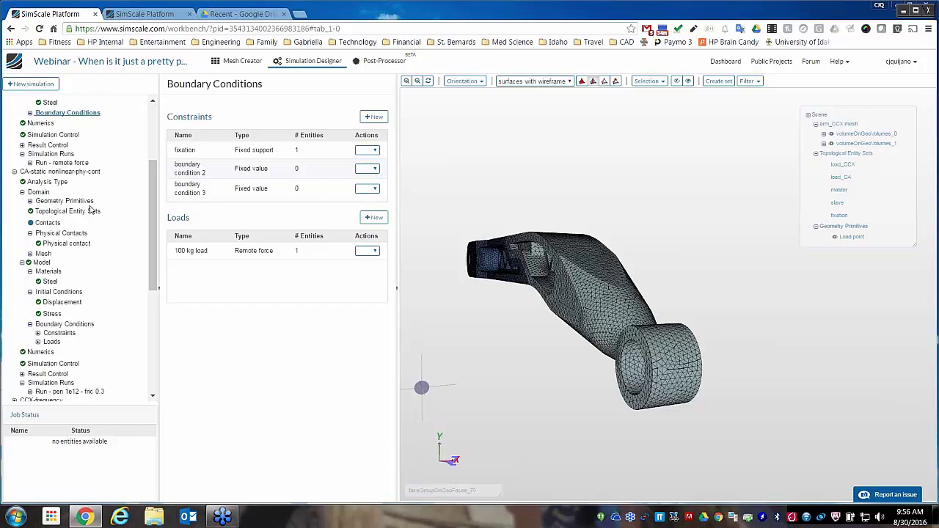
drag(155, 236, 156, 266)
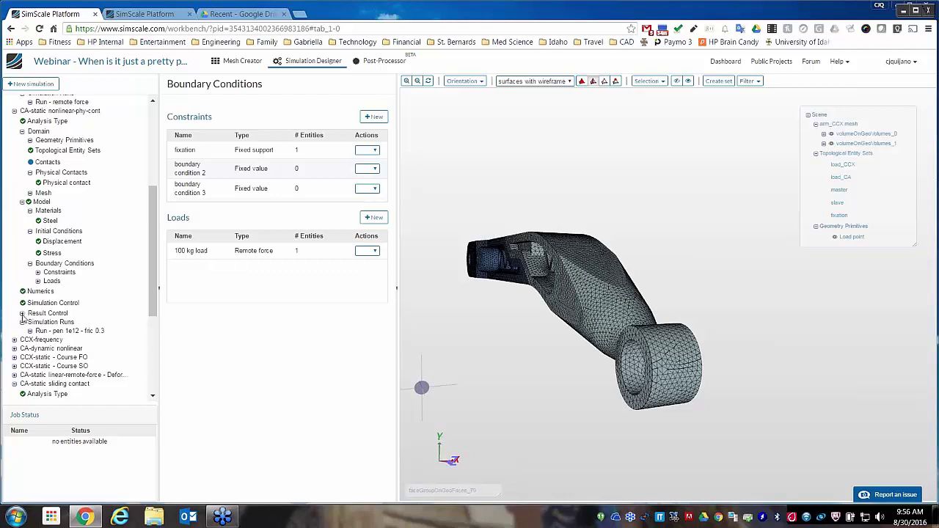
- Expand Result Control and add a new item to the Solution fields table
click(22, 315)
drag(152, 269, 153, 315)
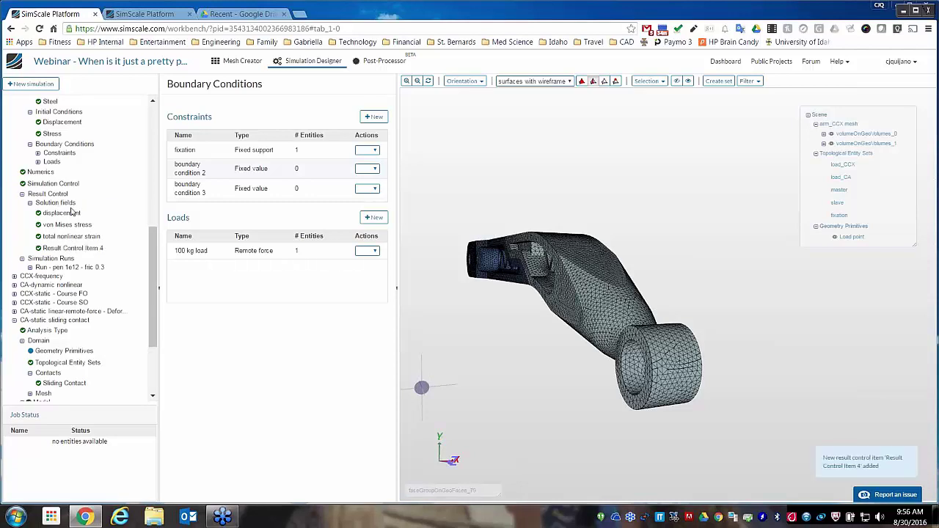
click(51, 204)
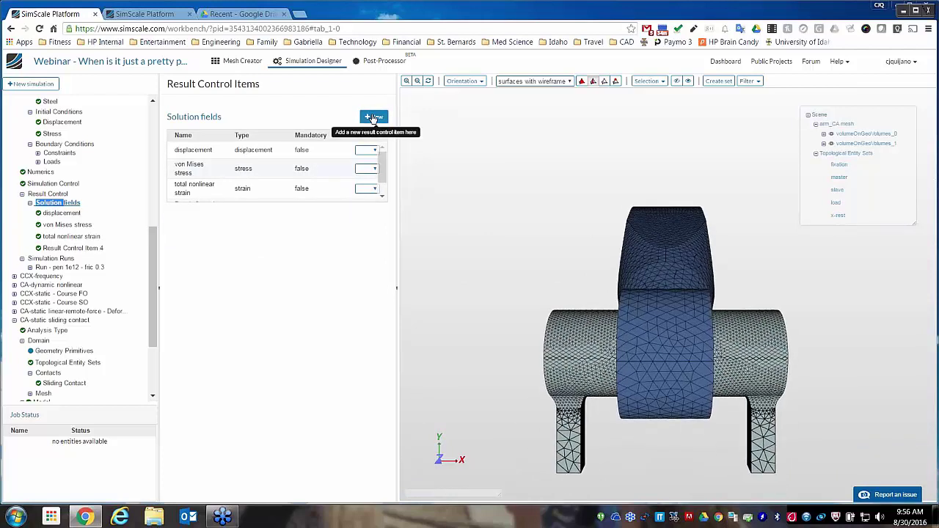
click(374, 117)
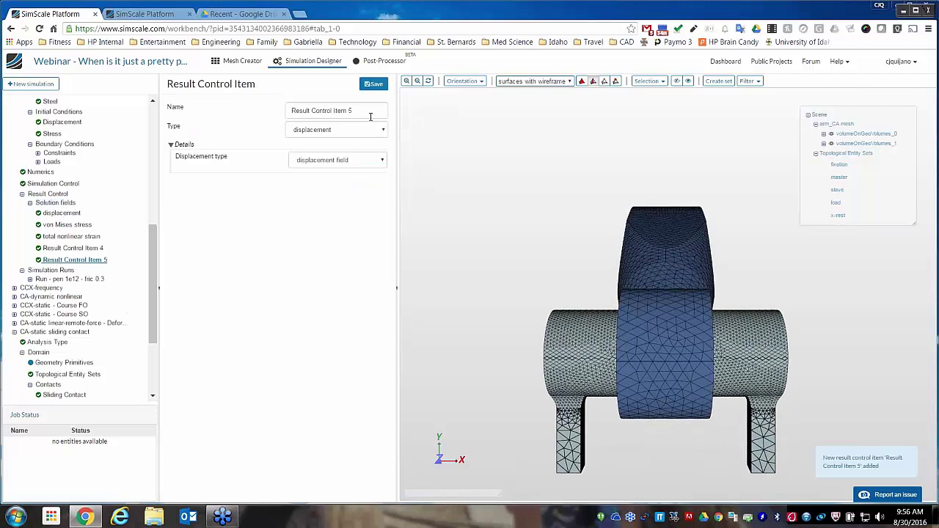
- Change the new item from displacement to a stress output, trying principal stress
click(378, 162)
click(378, 170)
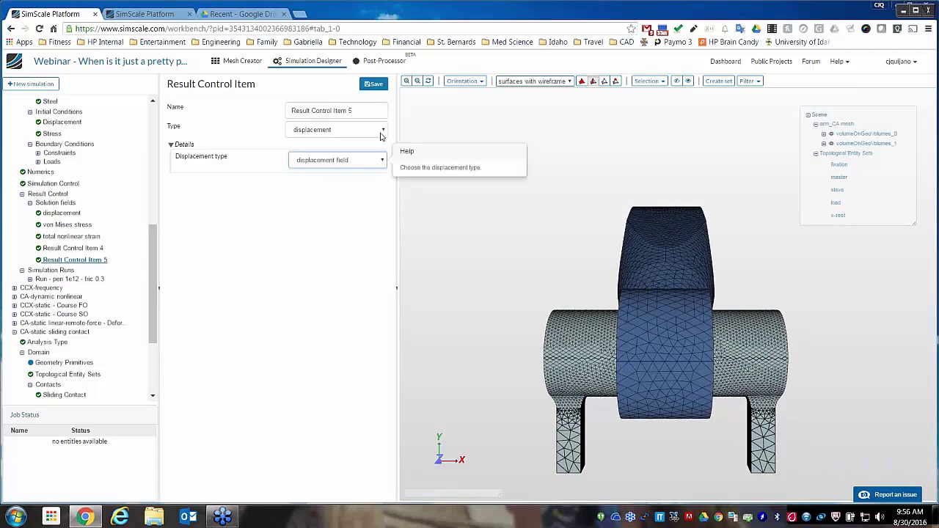
click(380, 135)
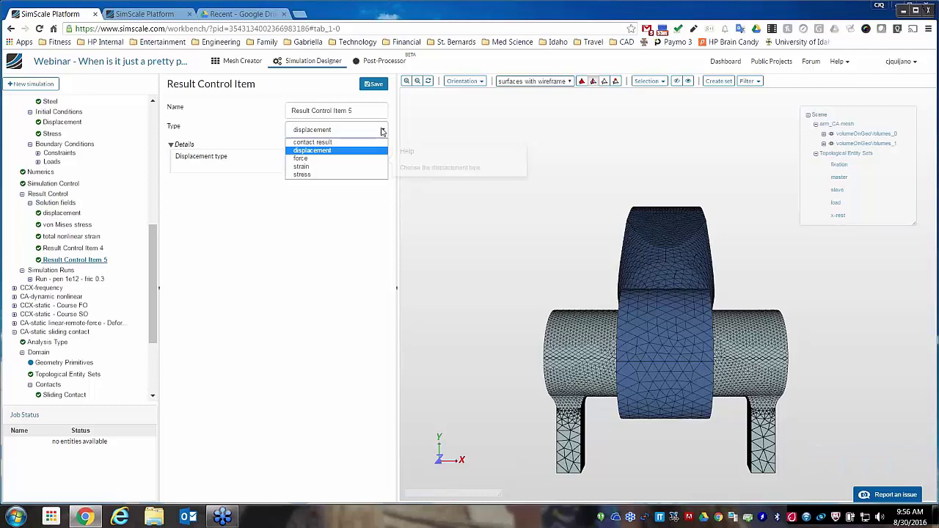
click(356, 176)
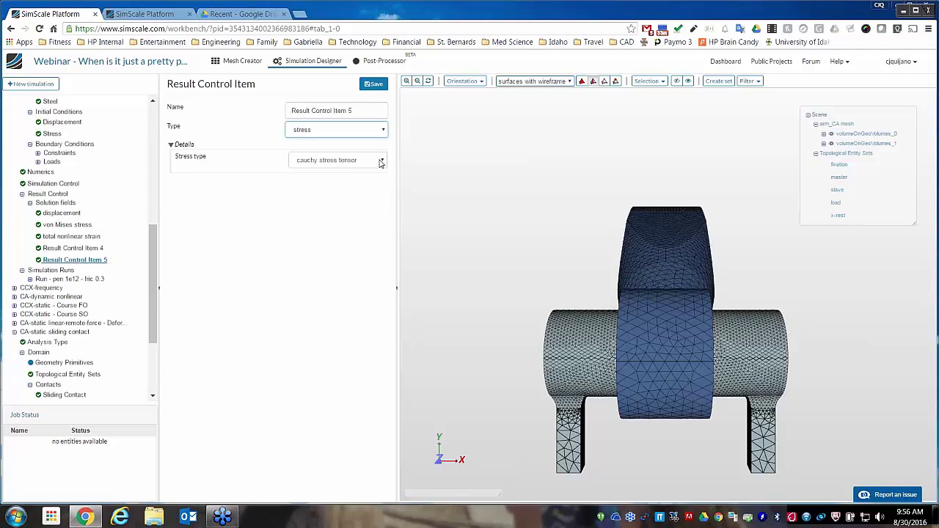
click(381, 162)
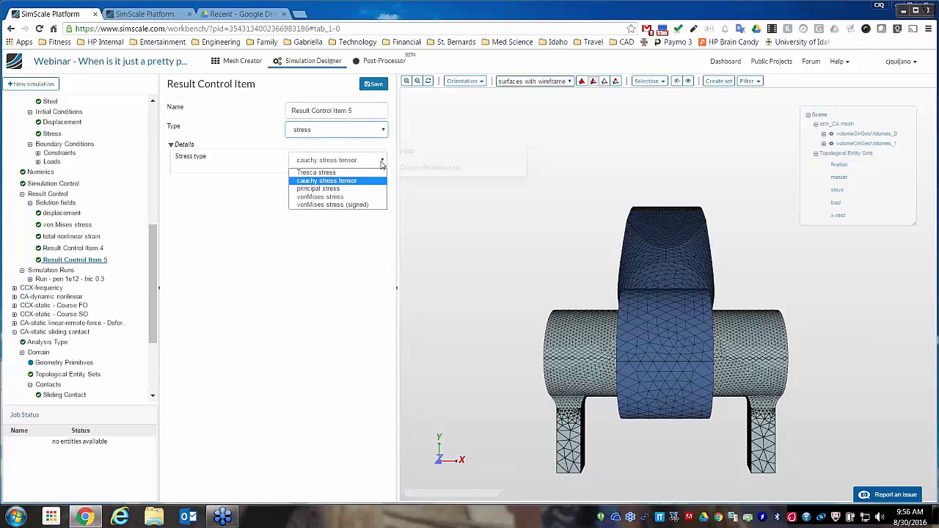
click(349, 191)
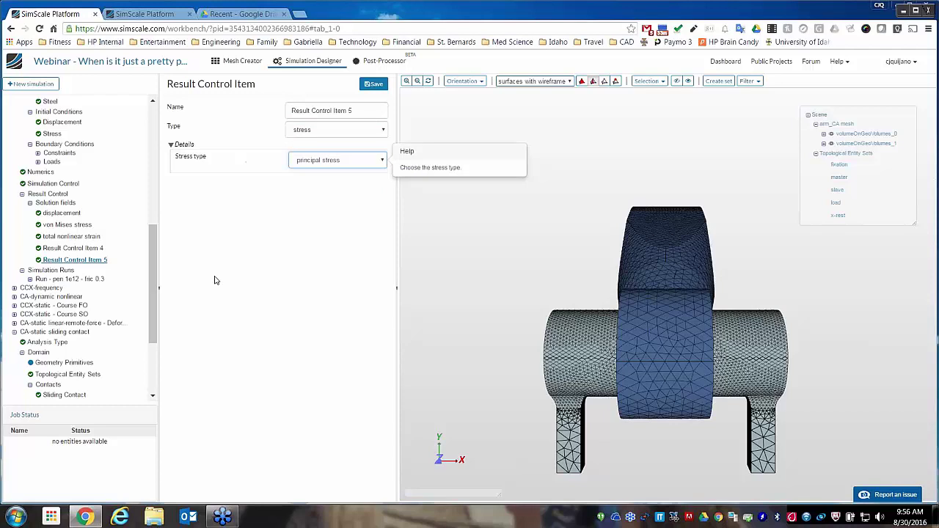
click(381, 162)
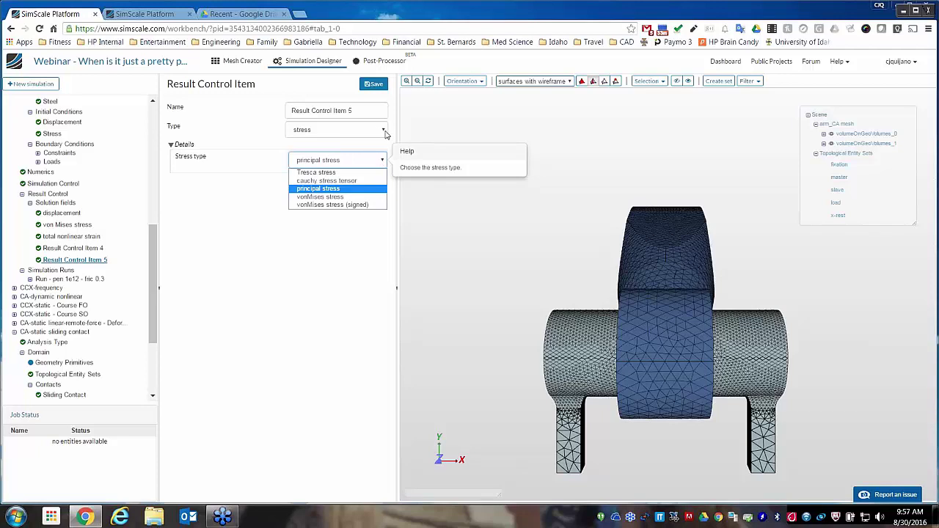
- Switch the result item to strain, keeping total nonlinear strain
click(384, 132)
click(382, 132)
click(378, 134)
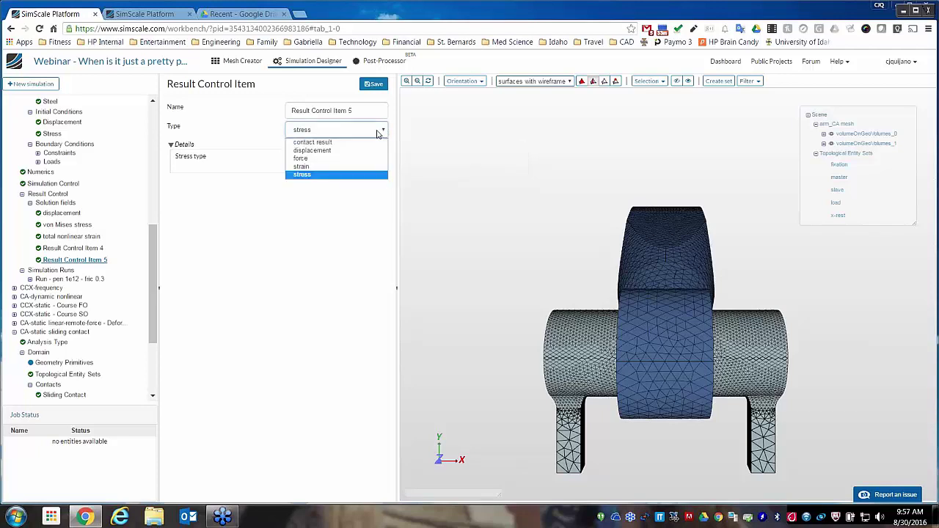
click(350, 167)
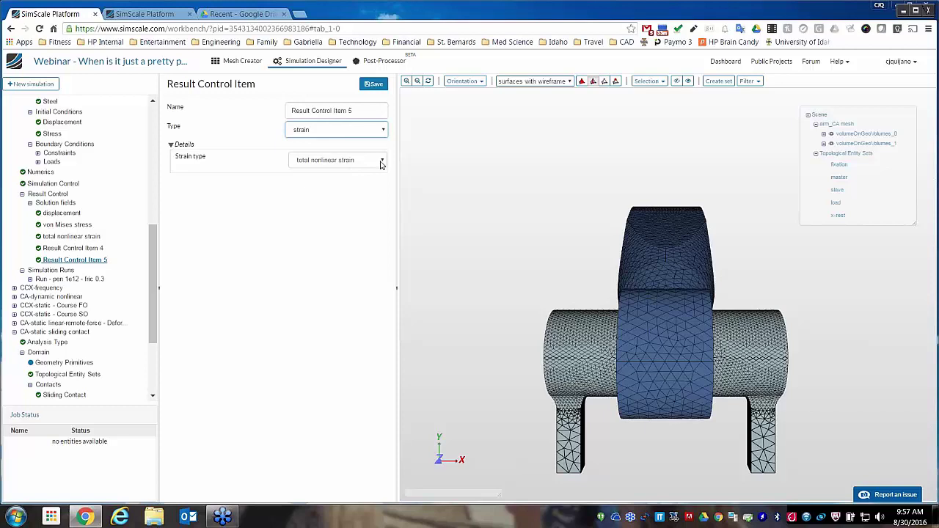
click(382, 162)
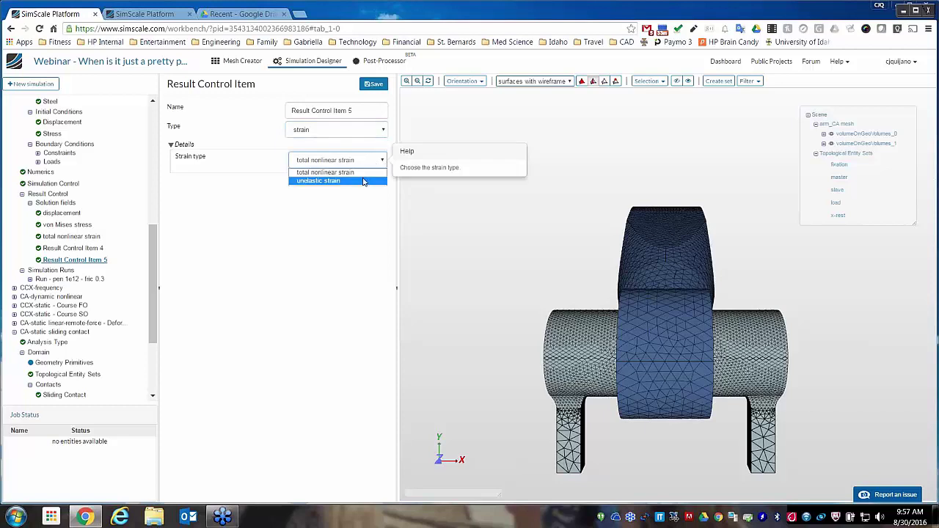
click(381, 162)
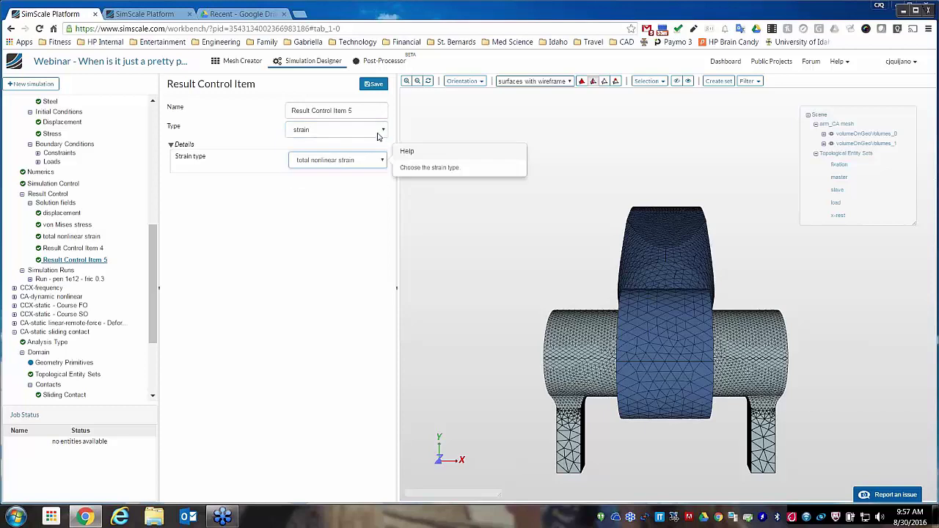
- Make Result Control Item 5 a force output with reaction force as force type
click(379, 136)
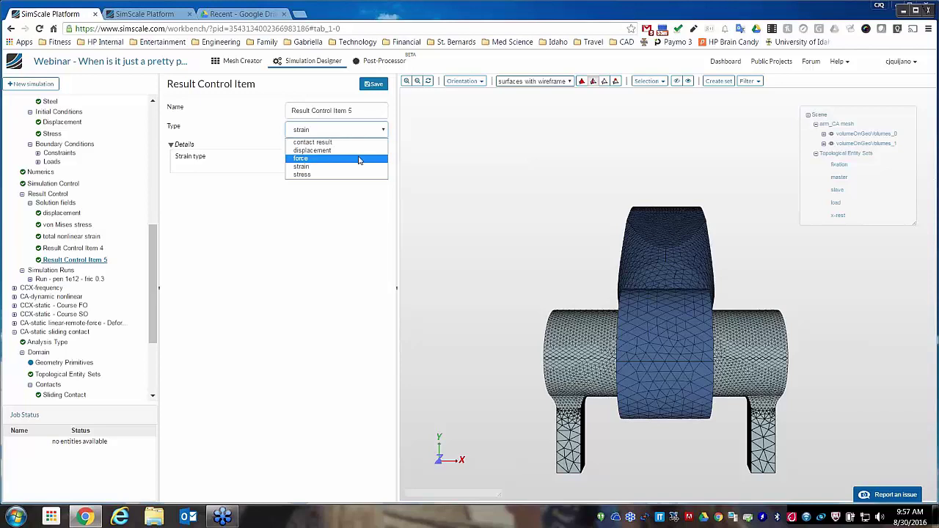
click(359, 159)
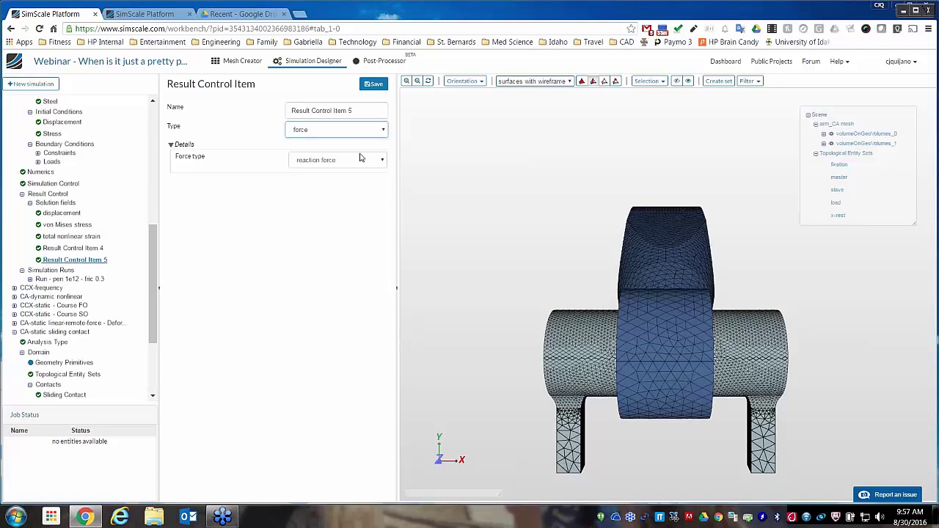
click(382, 162)
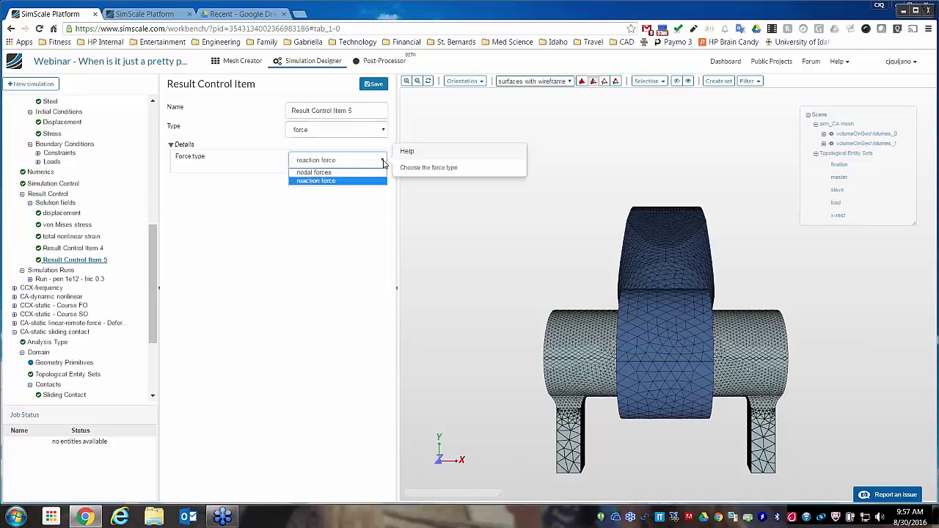
click(382, 161)
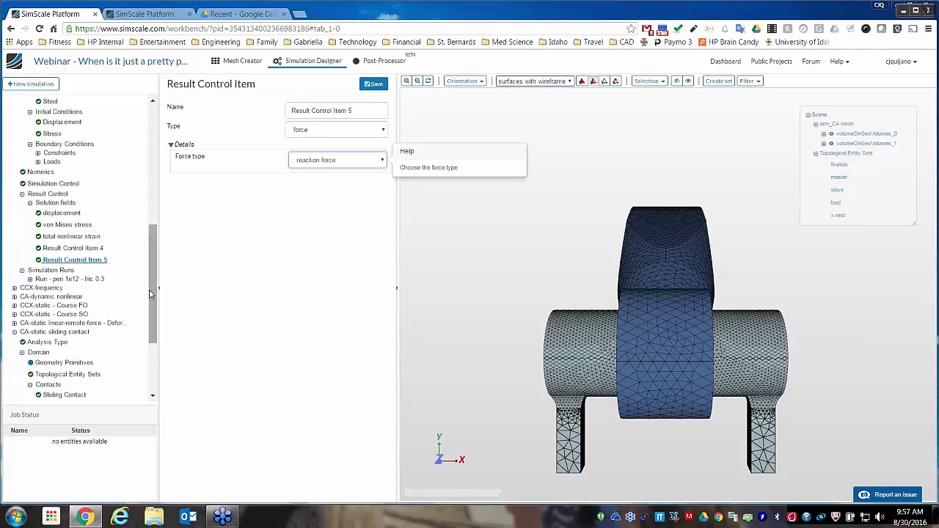
- Save Result Control Item 5 and bring up the Result Control add-item options
drag(148, 295, 155, 320)
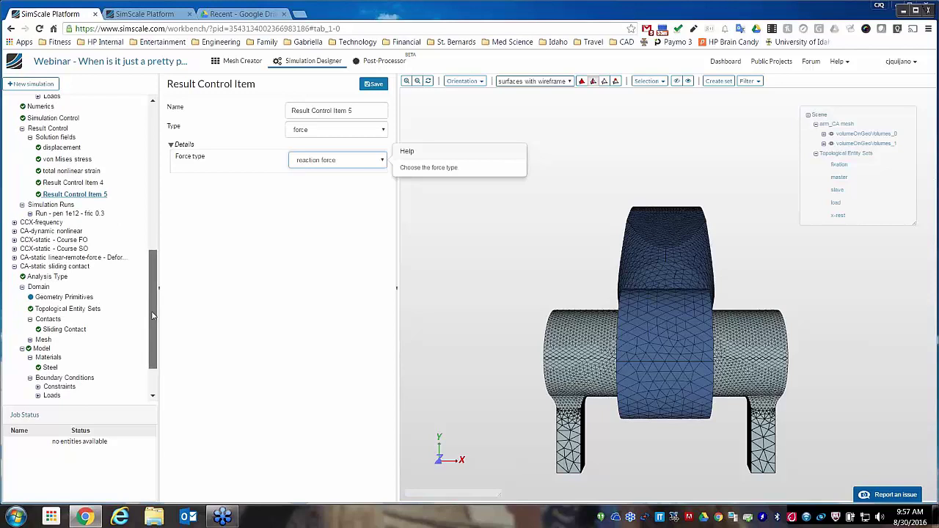
drag(149, 321, 149, 340)
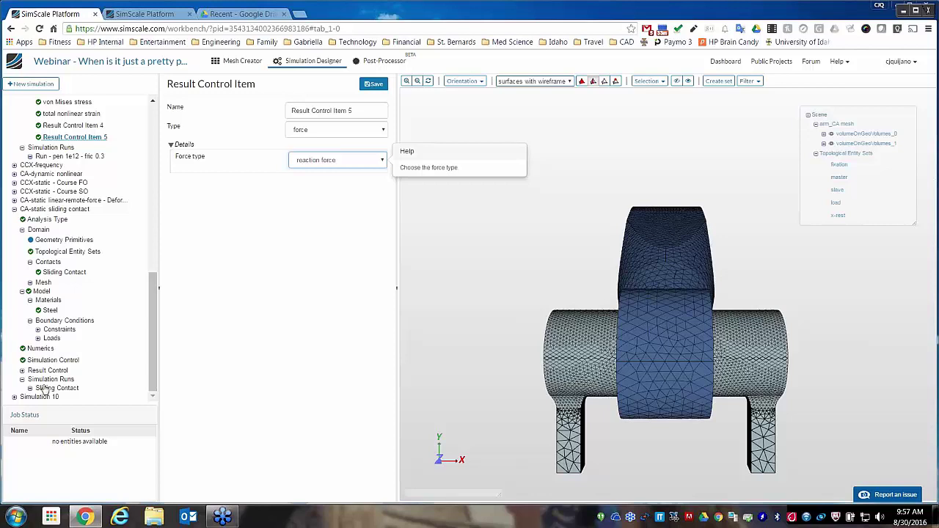
drag(147, 348, 152, 298)
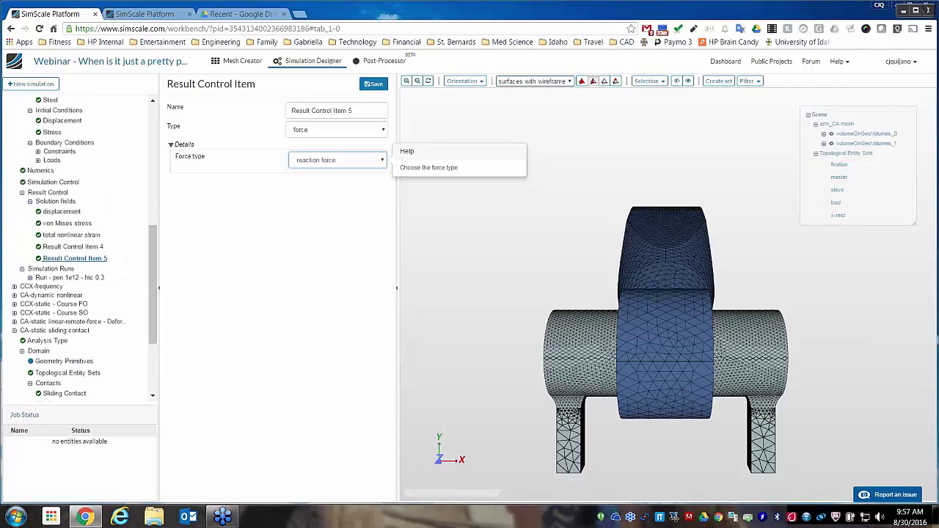
click(40, 203)
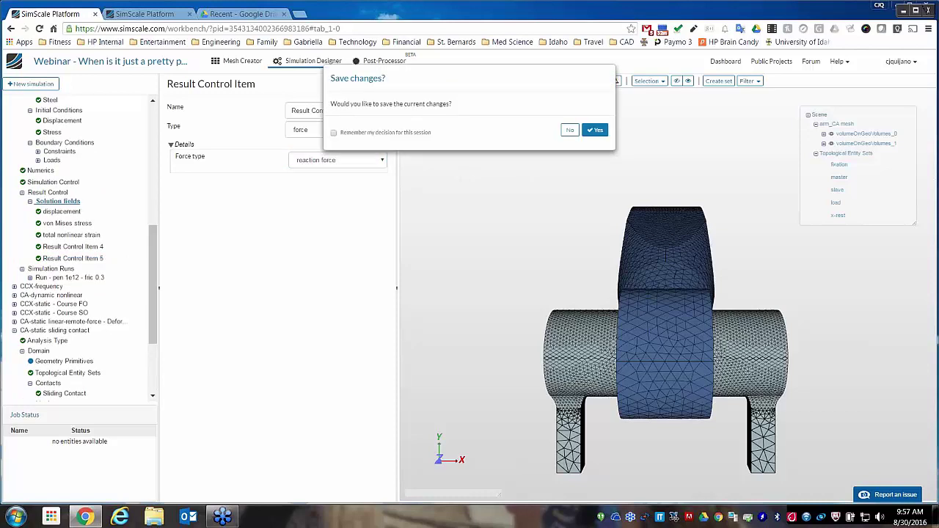
click(569, 130)
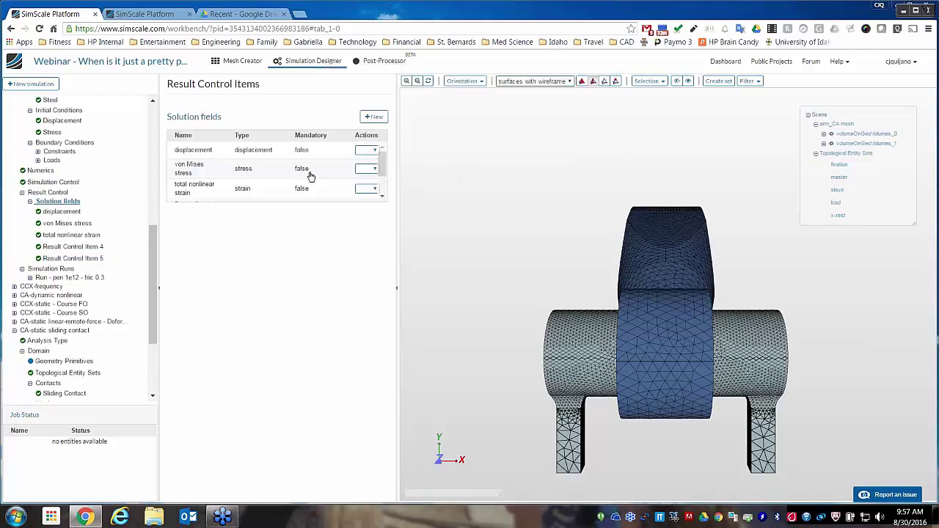
right_click(52, 197)
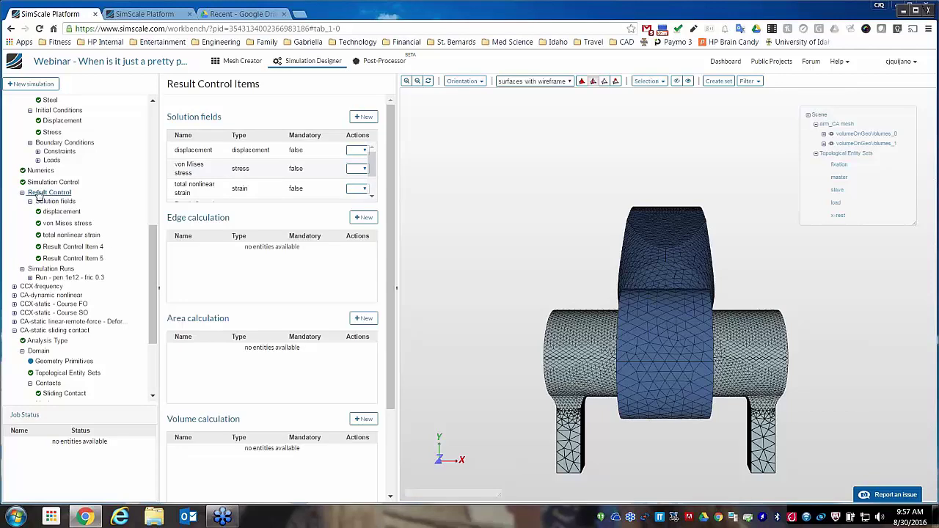
right_click(35, 191)
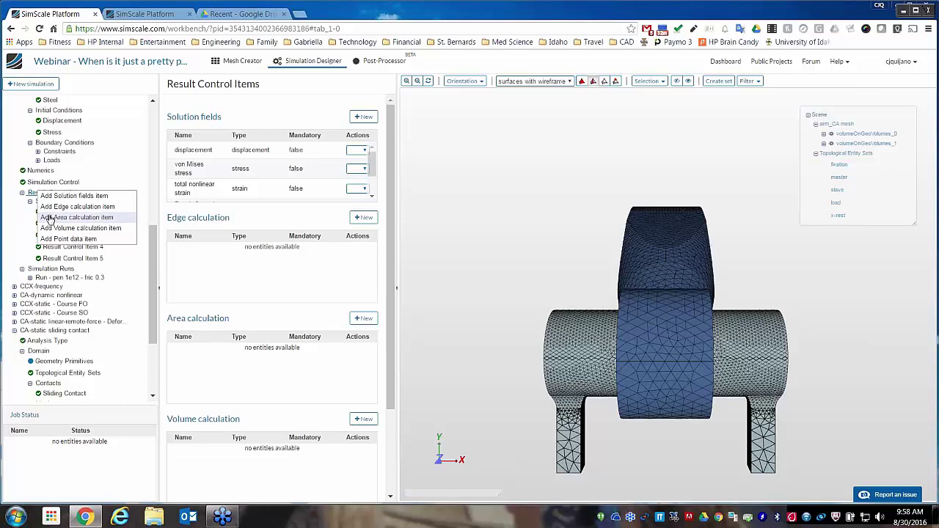
- Add an area calculation of type average on the force field, picking the nut's inner bore face
click(50, 218)
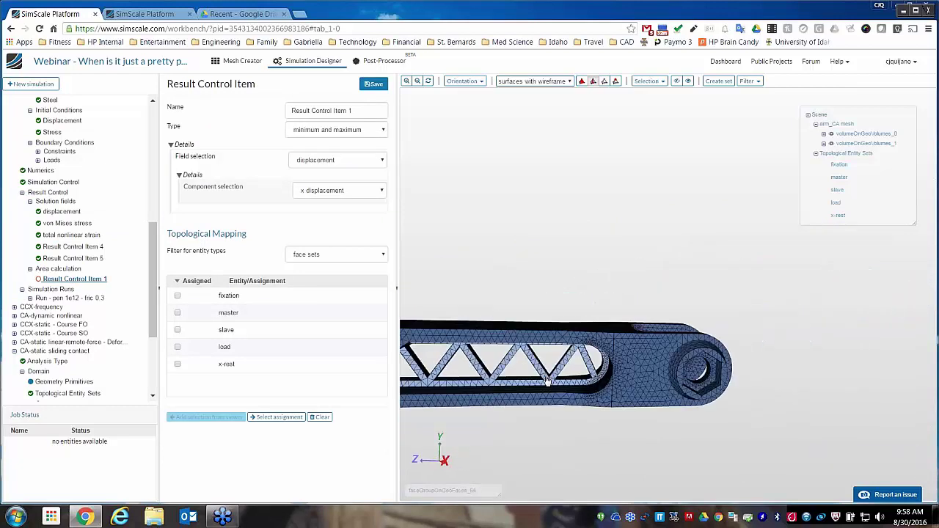
drag(534, 467, 514, 393)
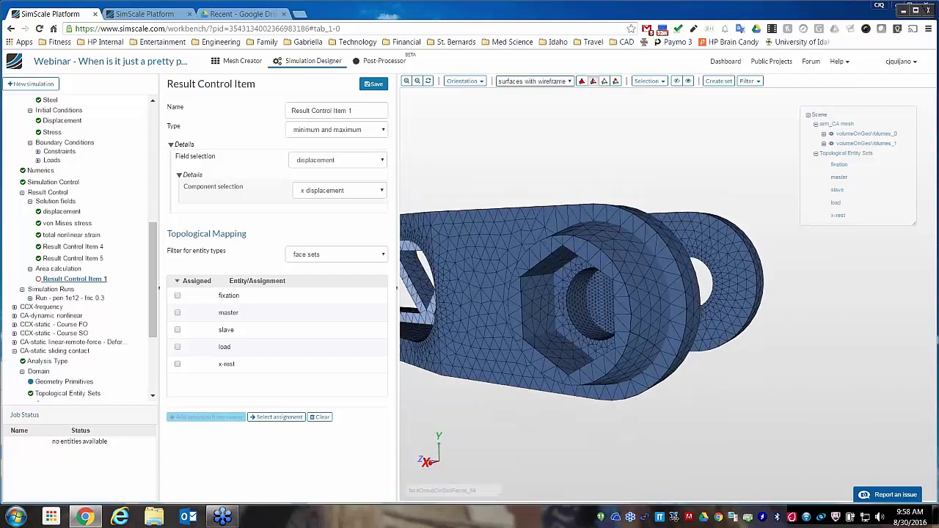
click(381, 130)
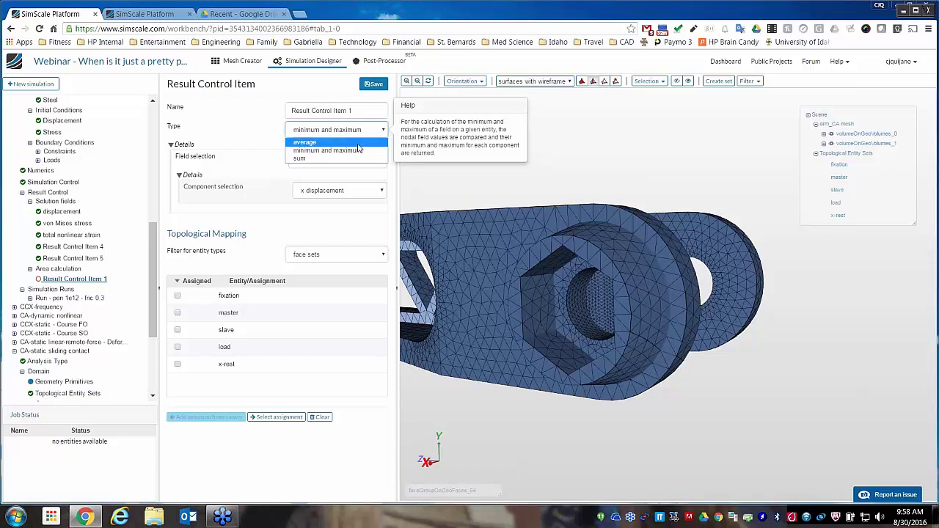
click(359, 142)
click(367, 162)
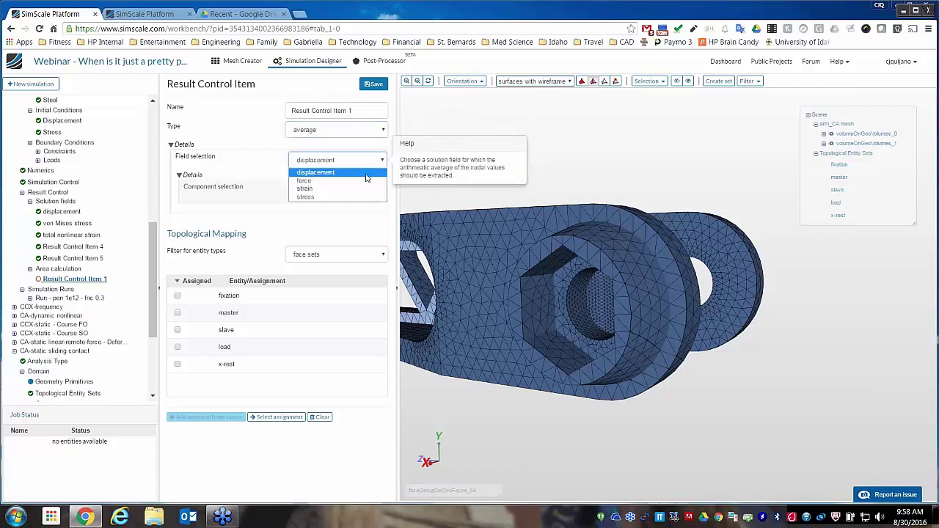
click(366, 181)
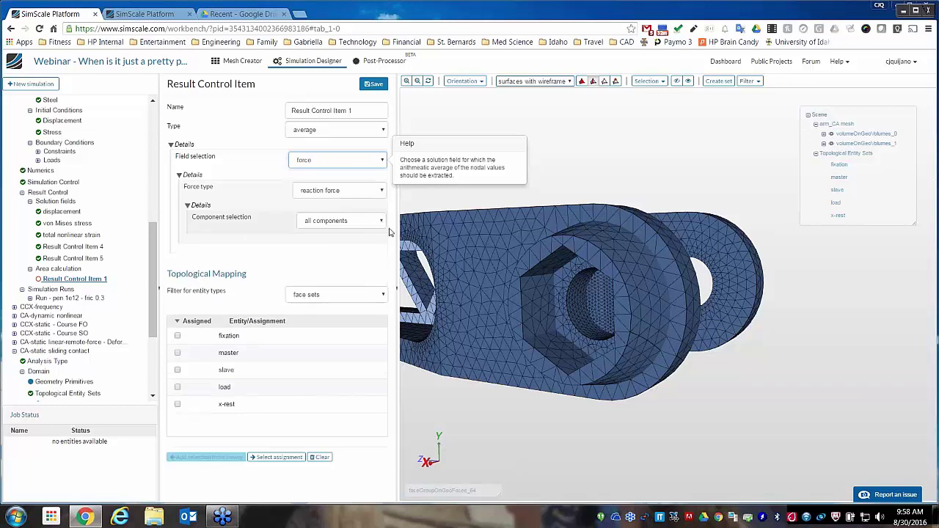
click(580, 317)
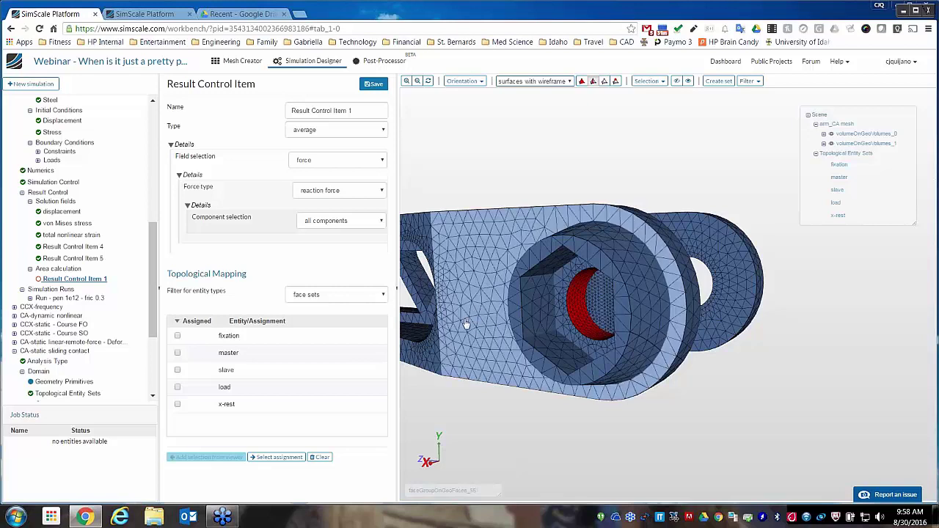
- Orbit around the arm, then show the 'Live Demo: Loads & Contacts in SimScale' slide full screen
drag(466, 324, 510, 343)
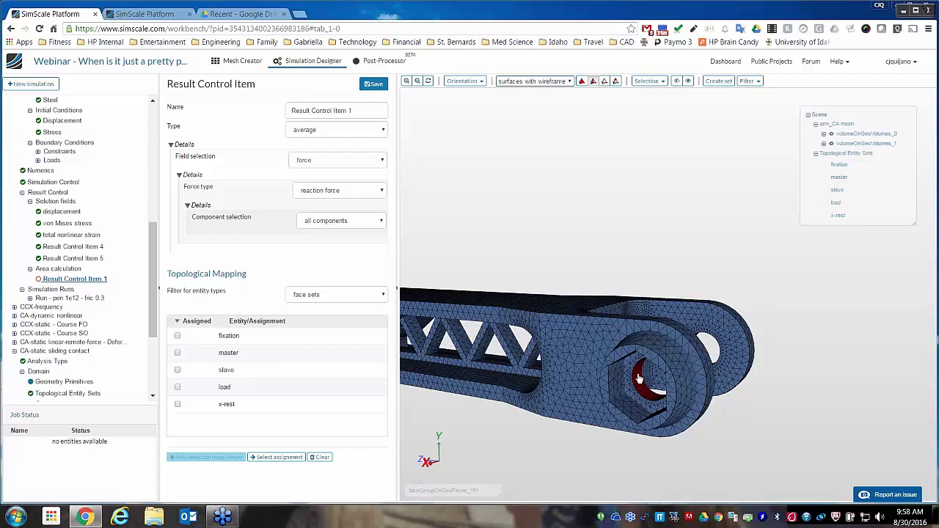
drag(645, 389, 607, 353)
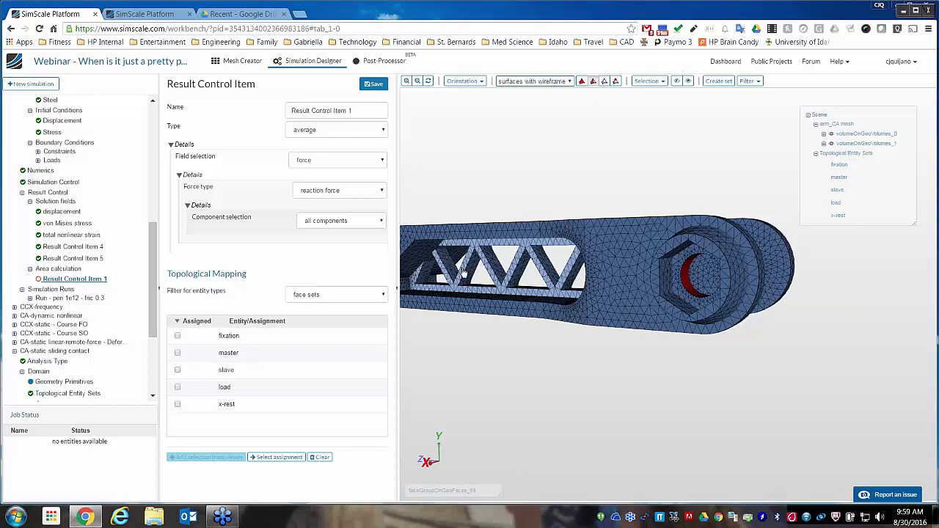
drag(512, 302, 476, 285)
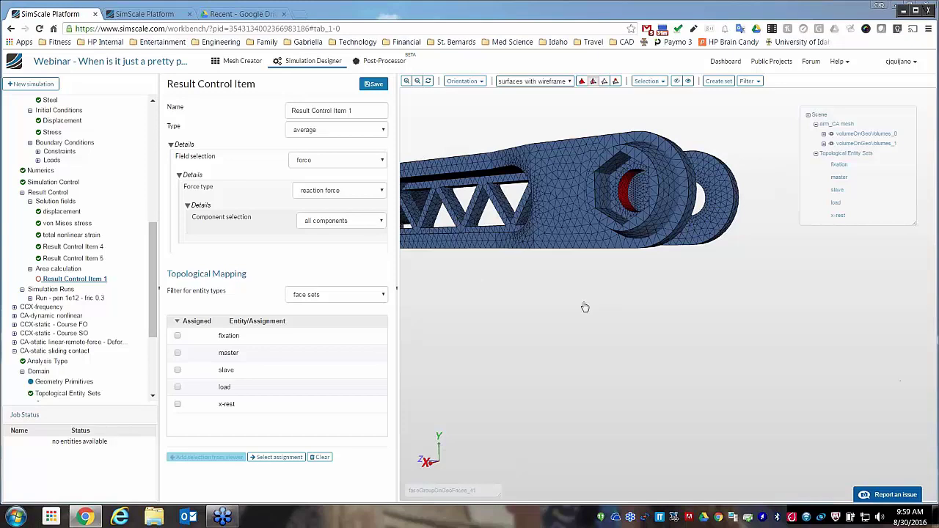
drag(557, 293, 558, 316)
click(239, 14)
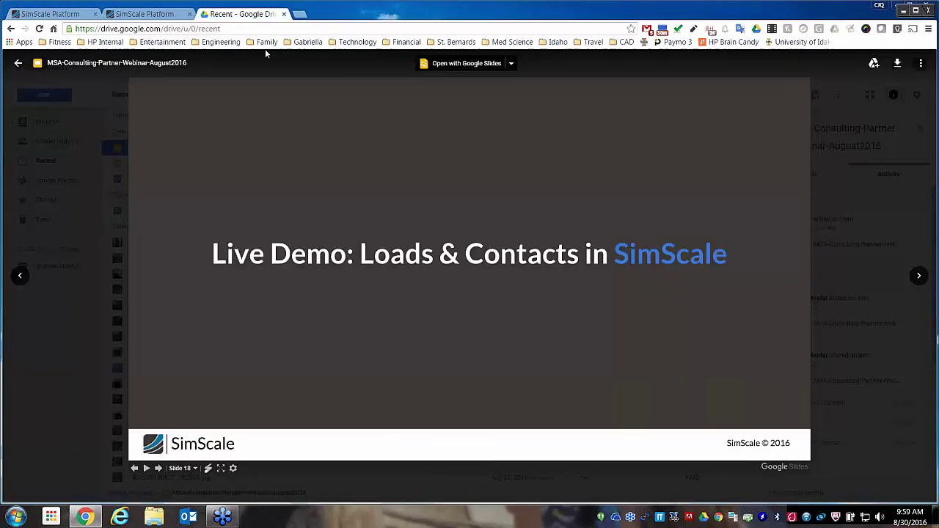
click(220, 471)
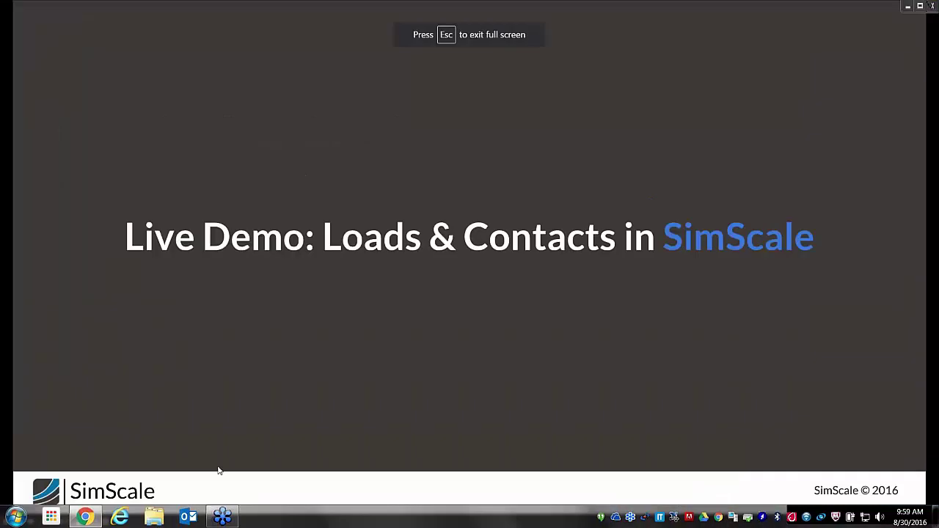
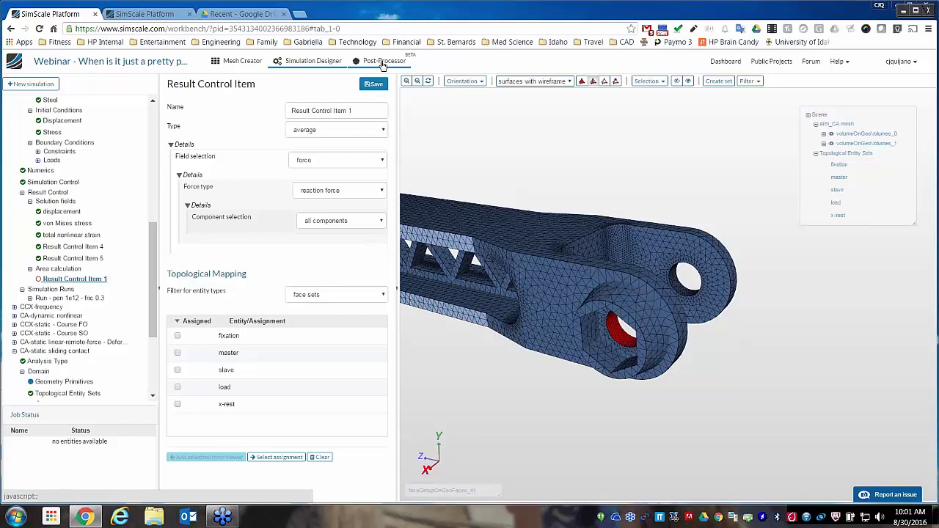
- Open SimScale's Post-Processor to list the project's meshes and simulation runs
click(383, 63)
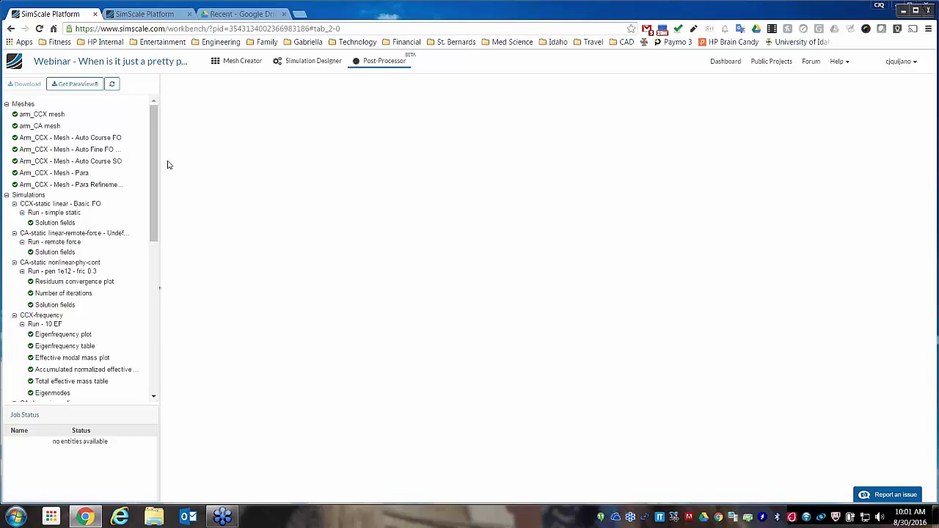
- Collapse Meshes and load 'Run - remote force' solution fields, colouring the part by von Mises stress
click(6, 105)
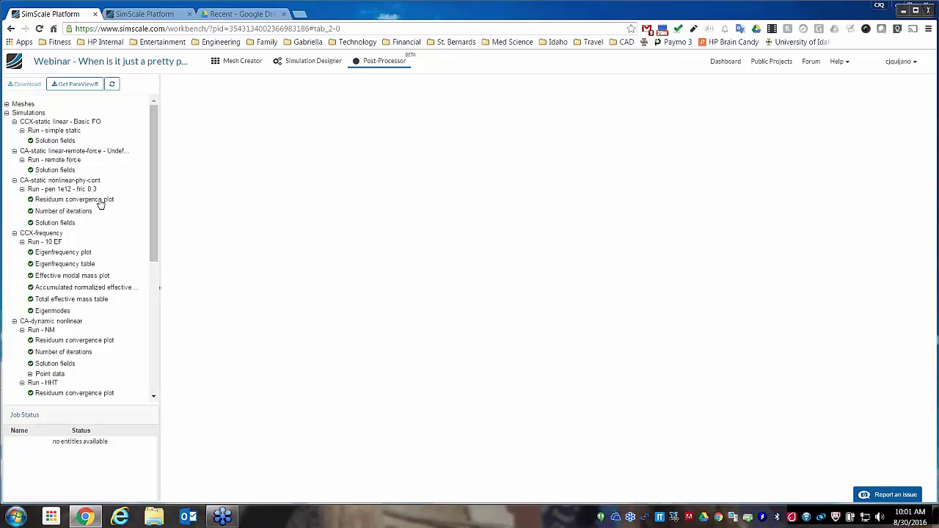
click(53, 171)
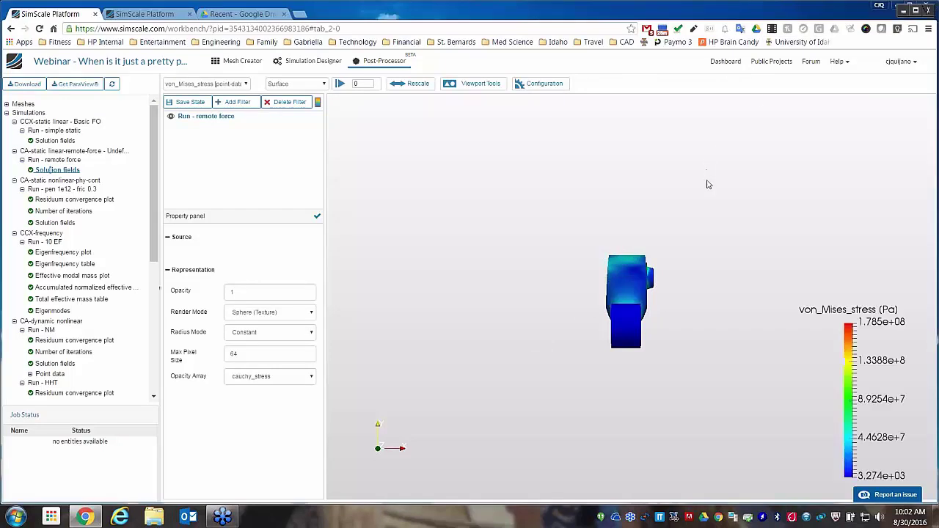
- Switch the remote-force arm's colouring from von Mises stress to Solid color
drag(709, 294, 605, 336)
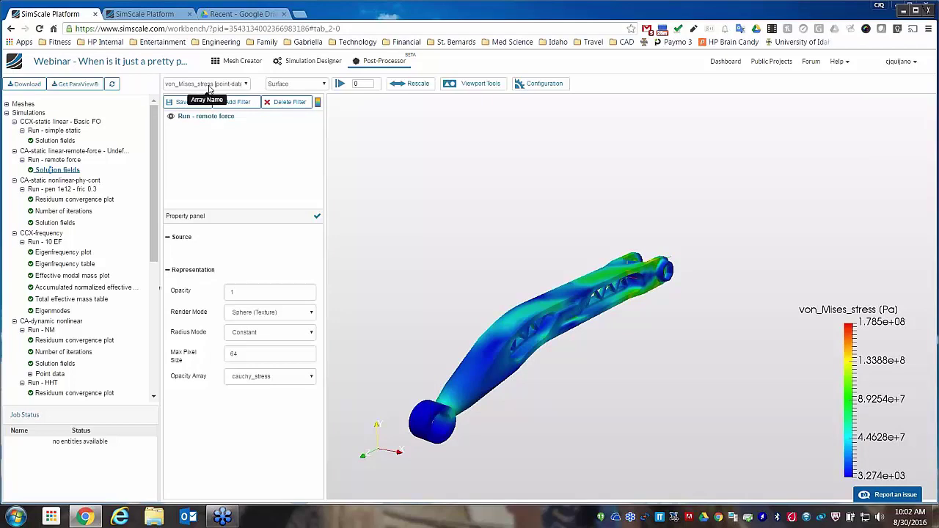
click(248, 86)
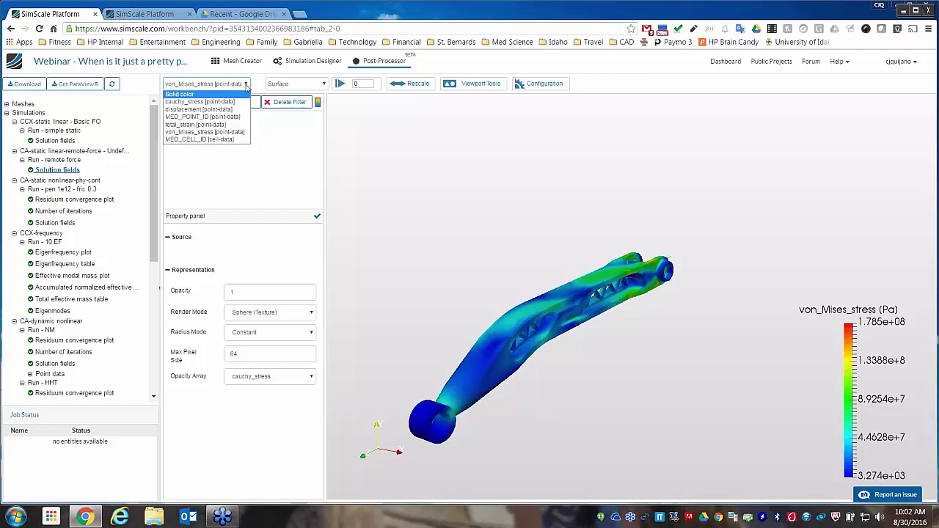
click(255, 87)
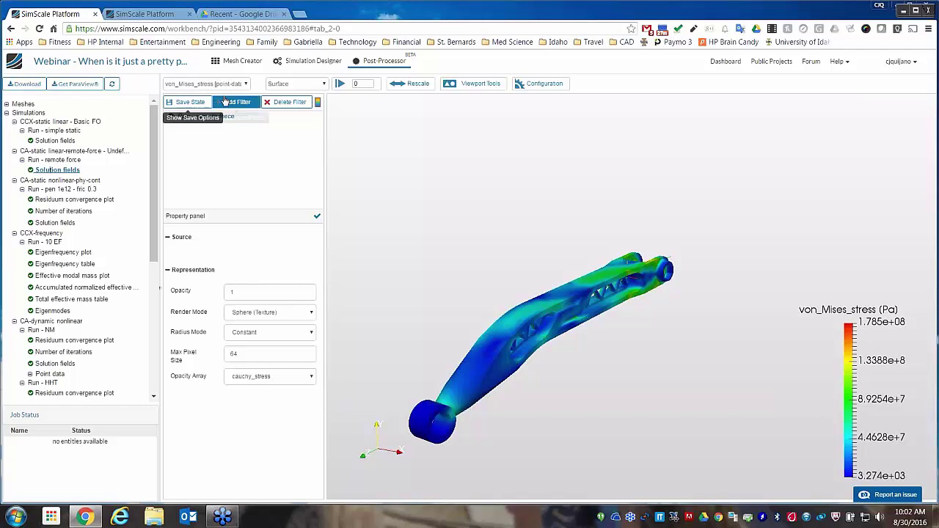
click(246, 85)
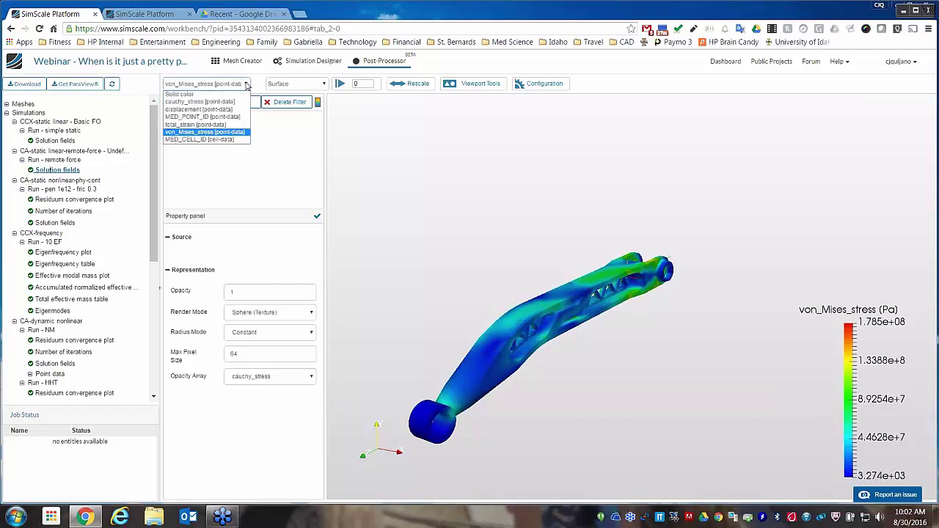
click(217, 95)
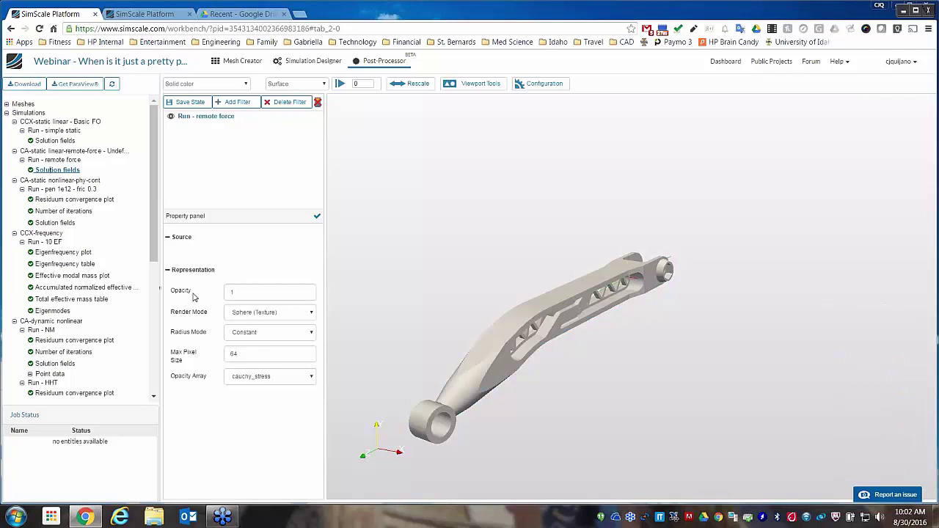
- Set the solid-coloured arm's opacity to 0.2 and bring up the filter list
click(235, 293)
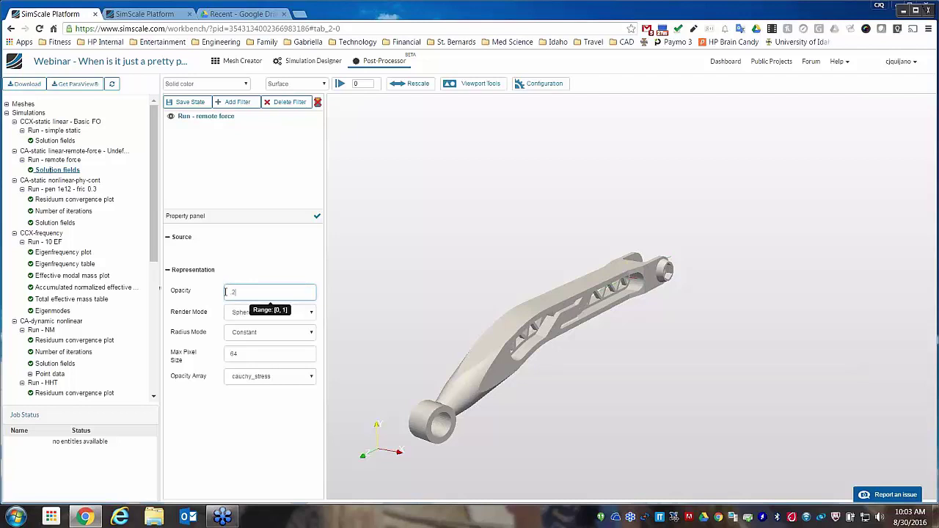
click(317, 218)
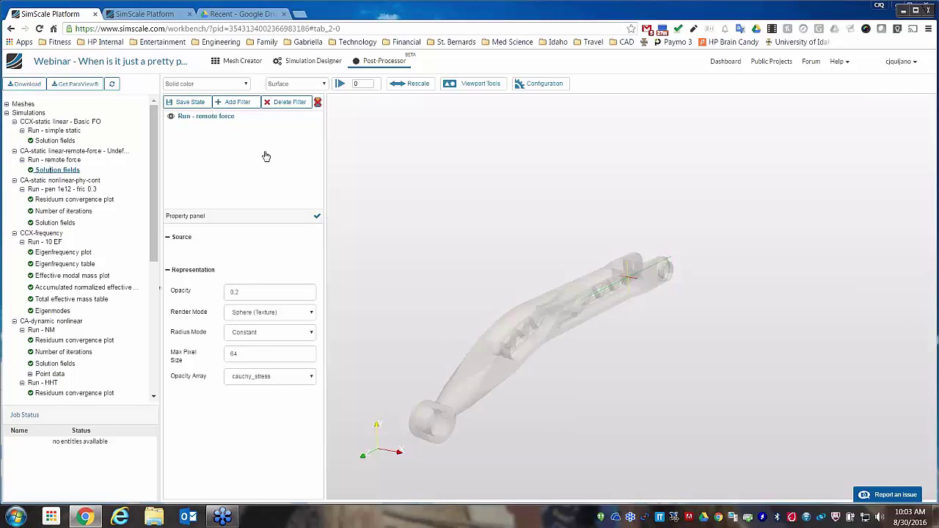
click(237, 103)
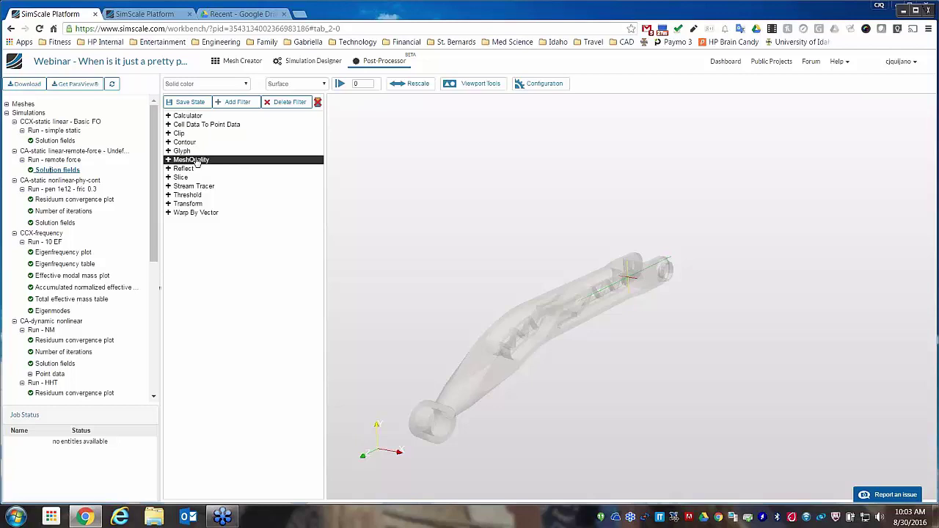
- Add a Warp By Vector filter with a scale factor of 20
click(183, 213)
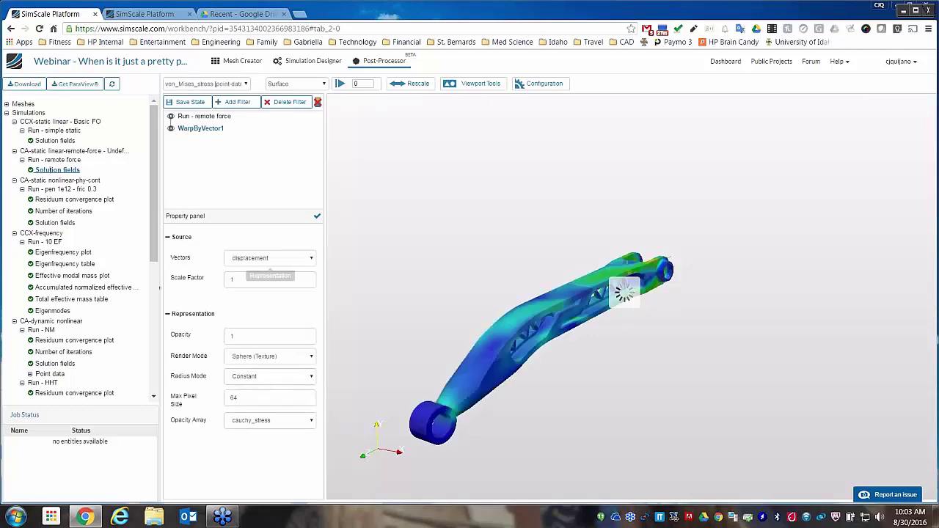
click(236, 279)
drag(215, 274, 166, 213)
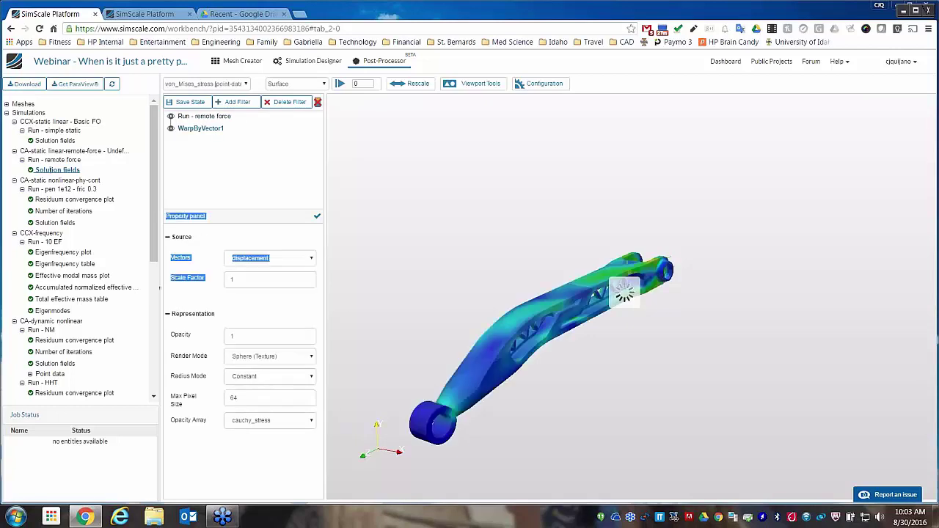
click(239, 279)
double_click(231, 279)
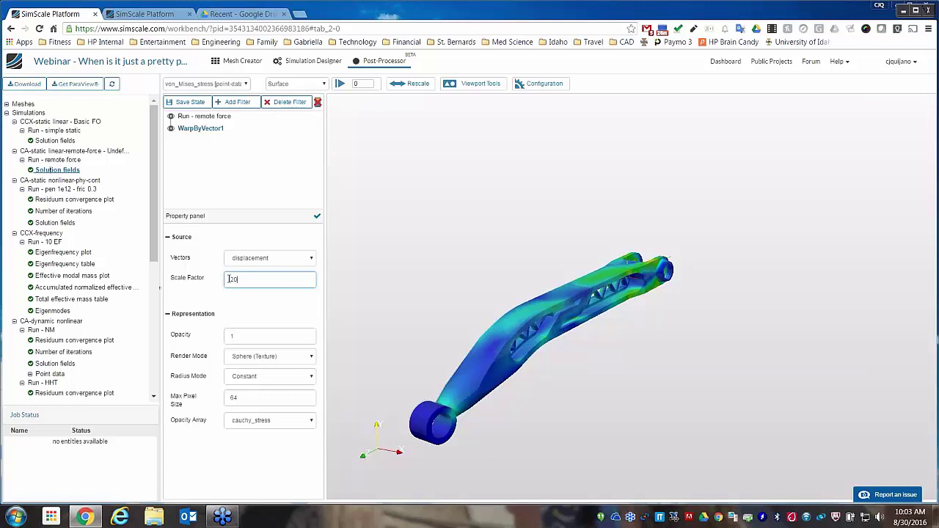
click(317, 217)
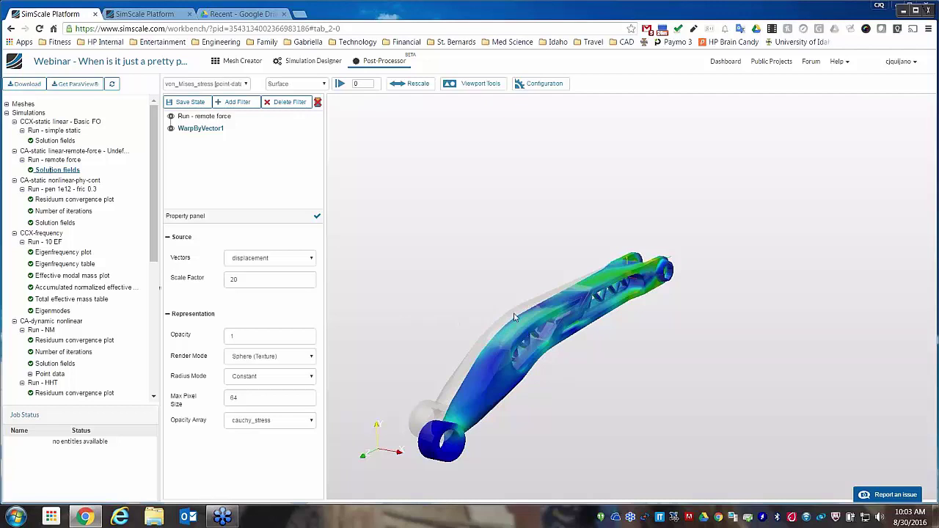
- Orbit and zoom to compare the warped arm with the translucent original shape
drag(525, 297, 515, 313)
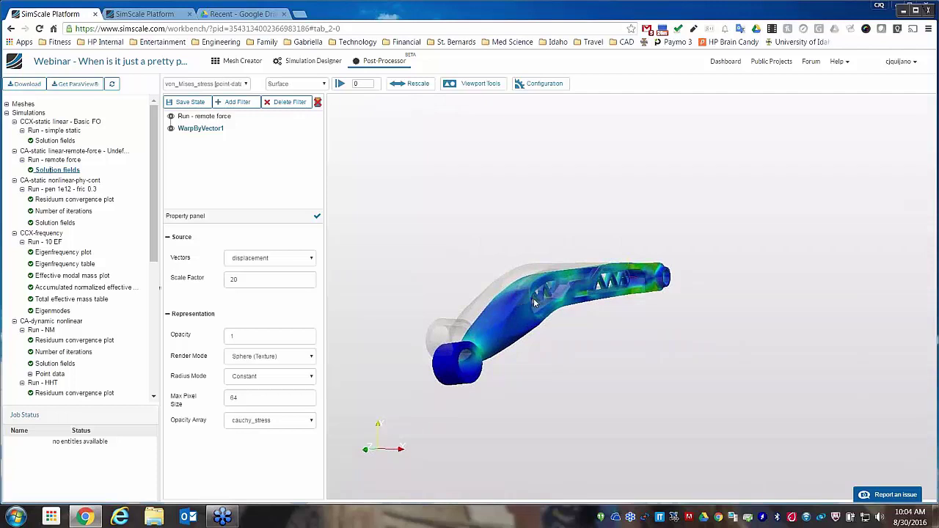
scroll(534, 302, up, 2)
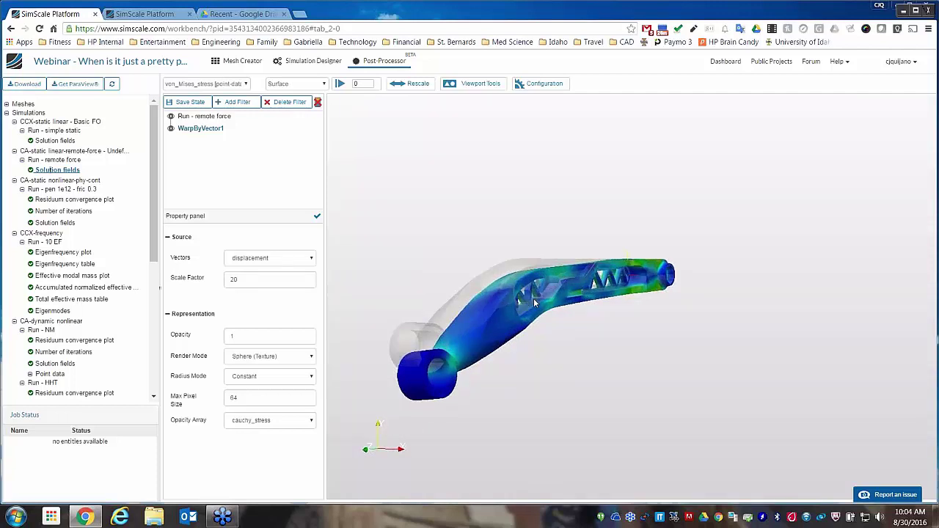
scroll(533, 298, up, 2)
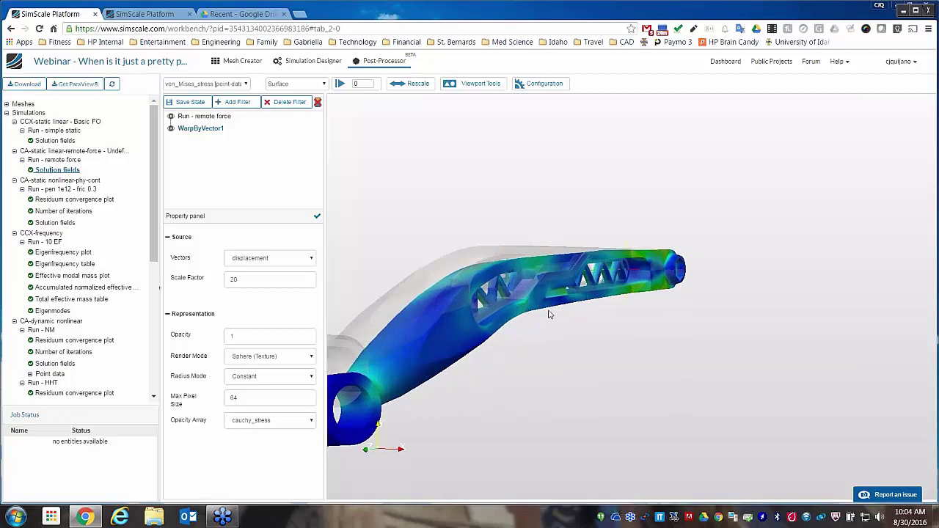
scroll(556, 316, up, 1)
drag(556, 316, 477, 257)
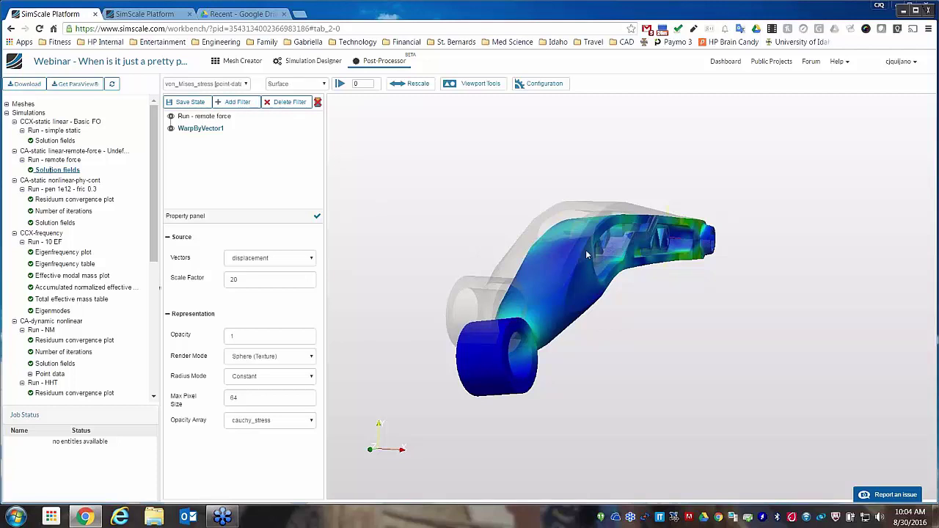
- Turn on the von_Mises_stress colorbar and place it horizontally below the model
click(319, 107)
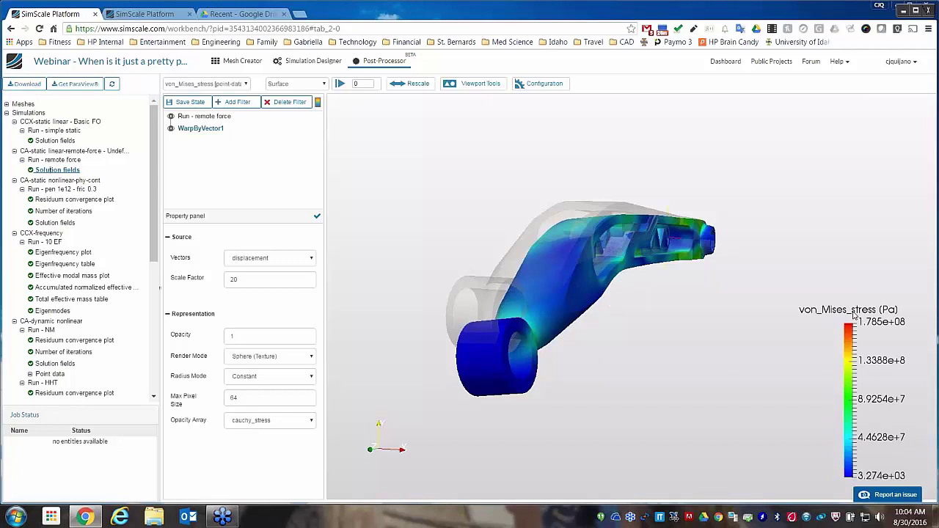
drag(706, 410, 625, 444)
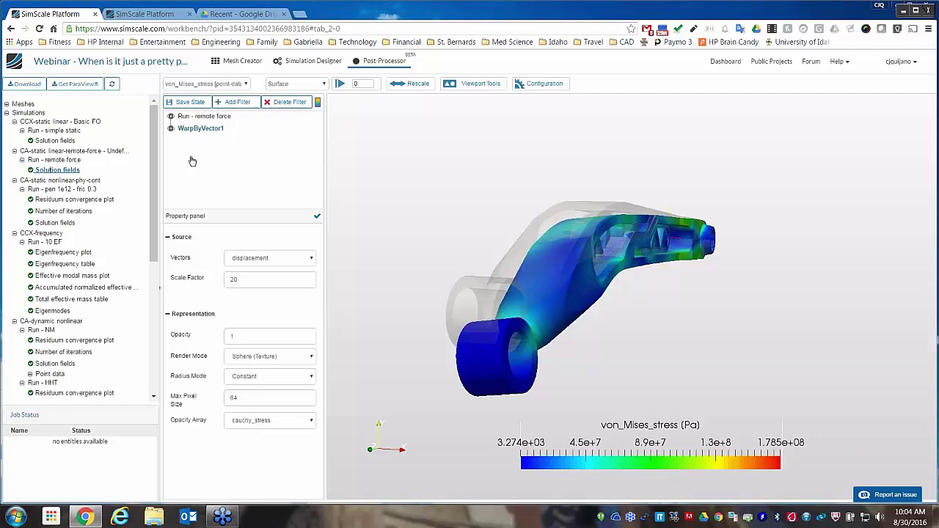
- Save the view as 'Saved Viewer State 1' and reveal it under Saved States
click(188, 102)
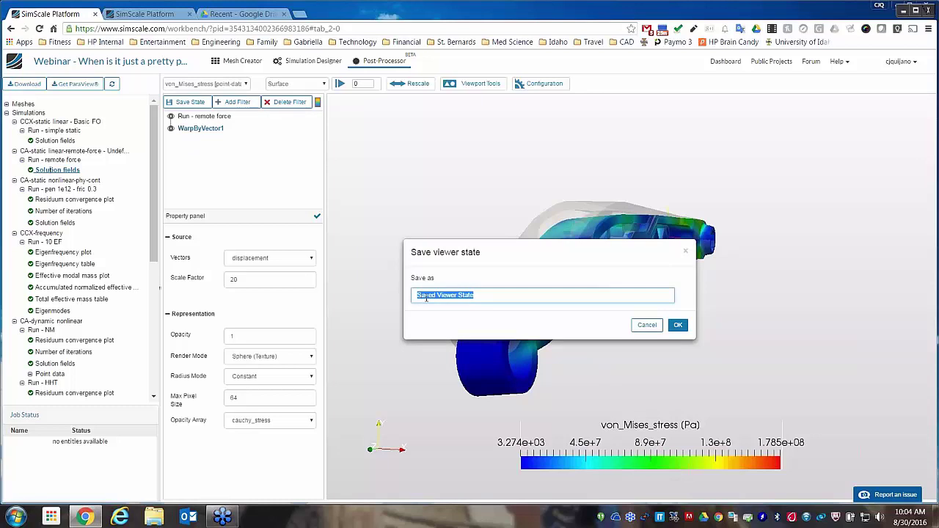
click(482, 296)
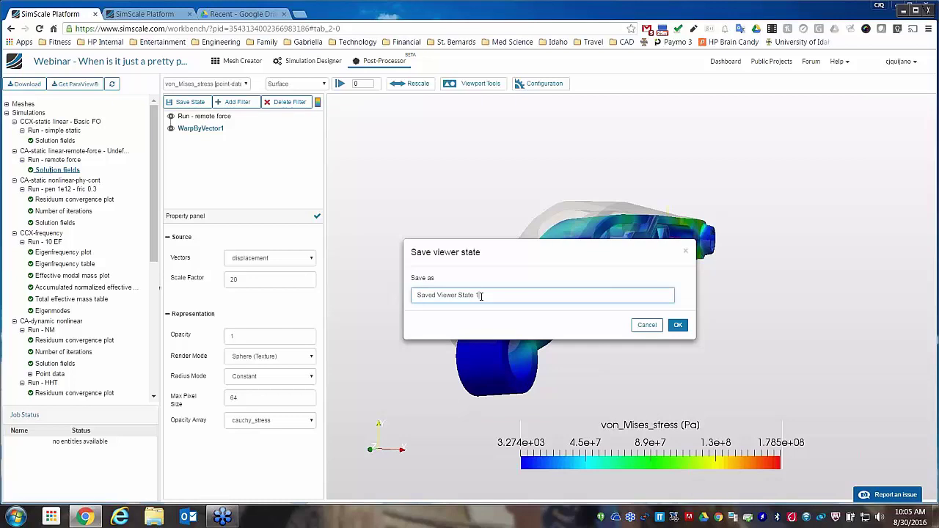
click(677, 325)
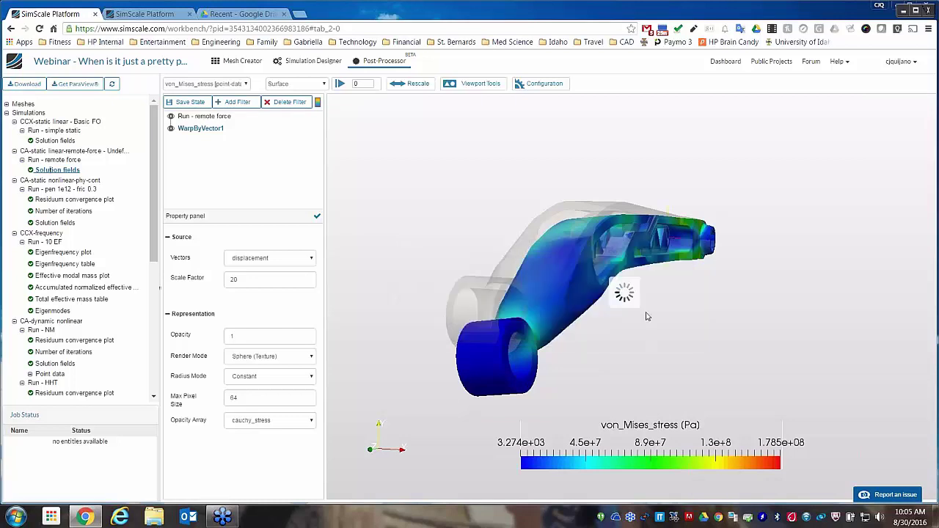
click(7, 113)
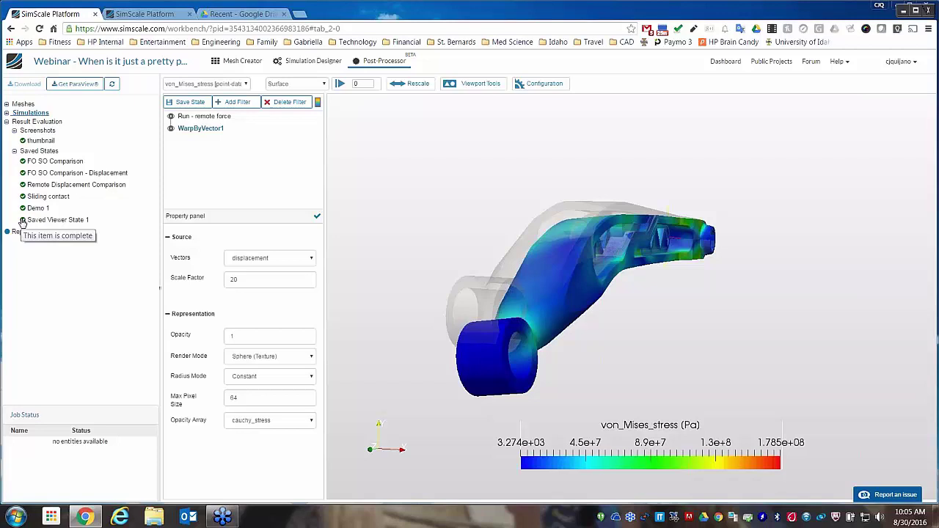
- Load the 'FO SO Comparison' state and toggle WarpByVector1 and FO Comparison visibility
click(55, 161)
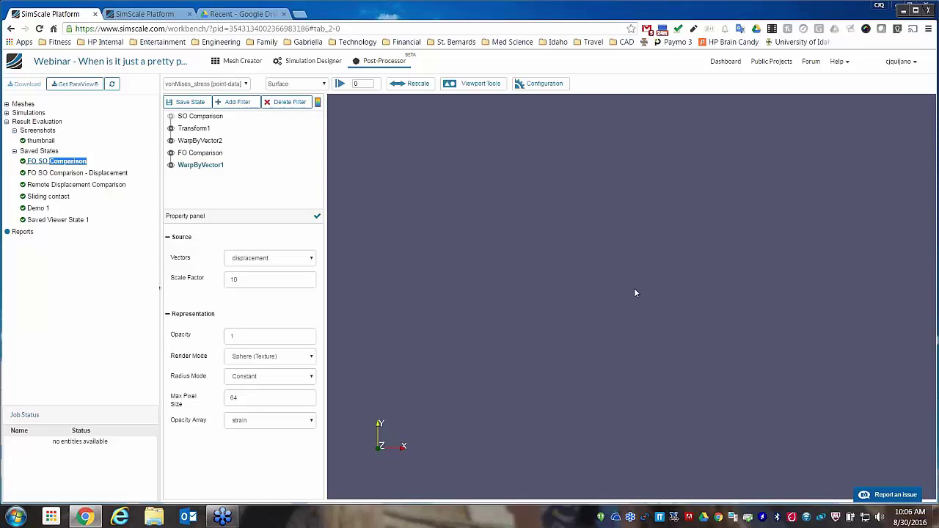
drag(613, 325, 609, 339)
click(171, 165)
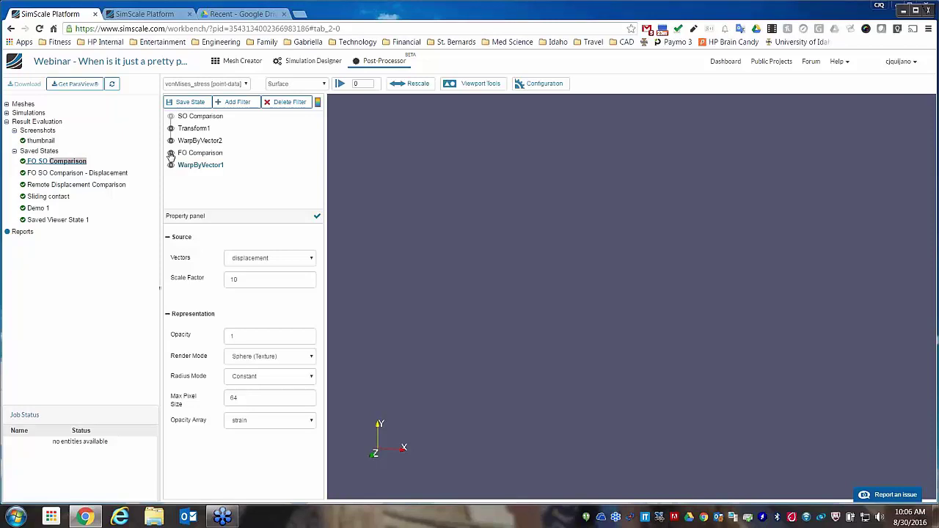
click(171, 155)
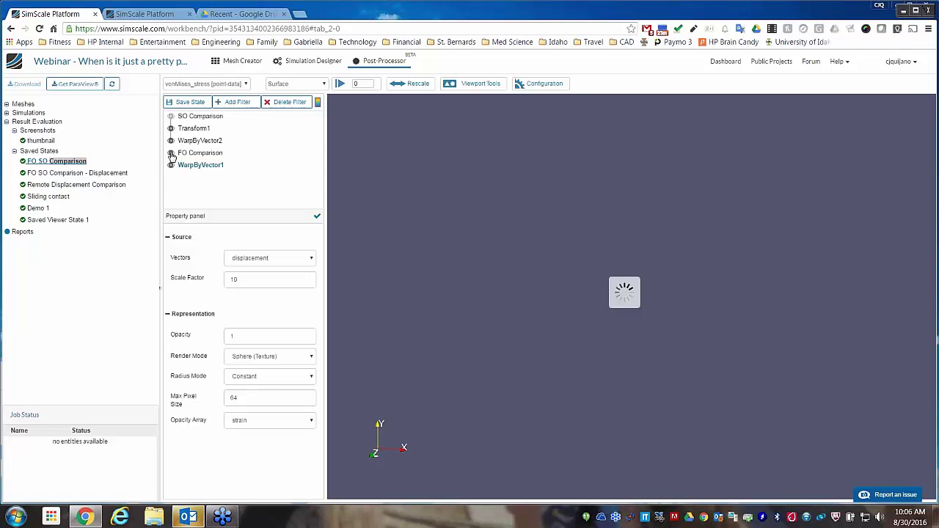
double_click(65, 174)
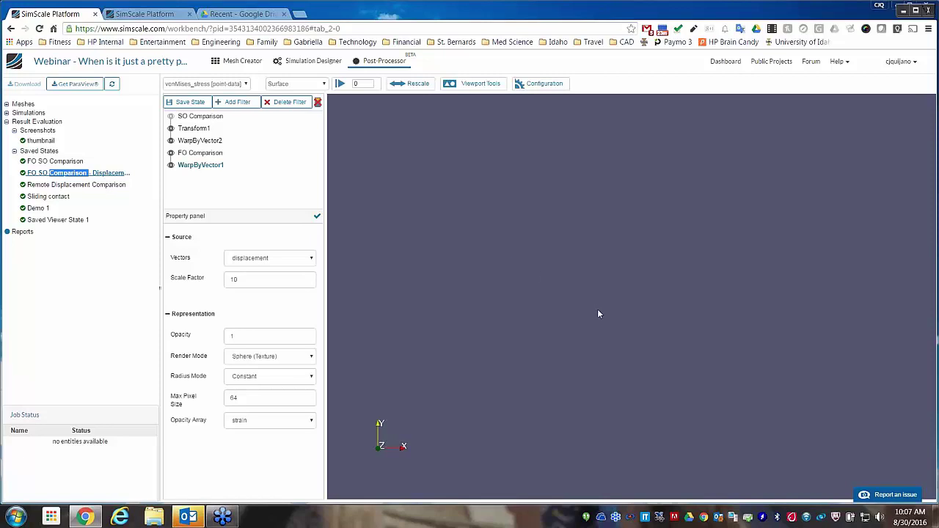
drag(580, 327, 574, 344)
- Collapse Result Evaluation, expand Simulations and open the CCX-frequency Eigenmodes options
click(8, 122)
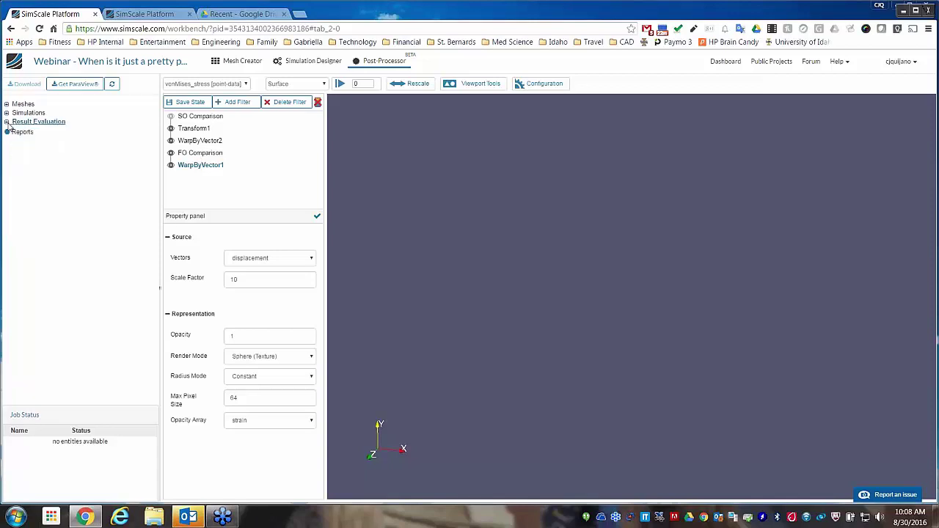
click(8, 125)
click(7, 114)
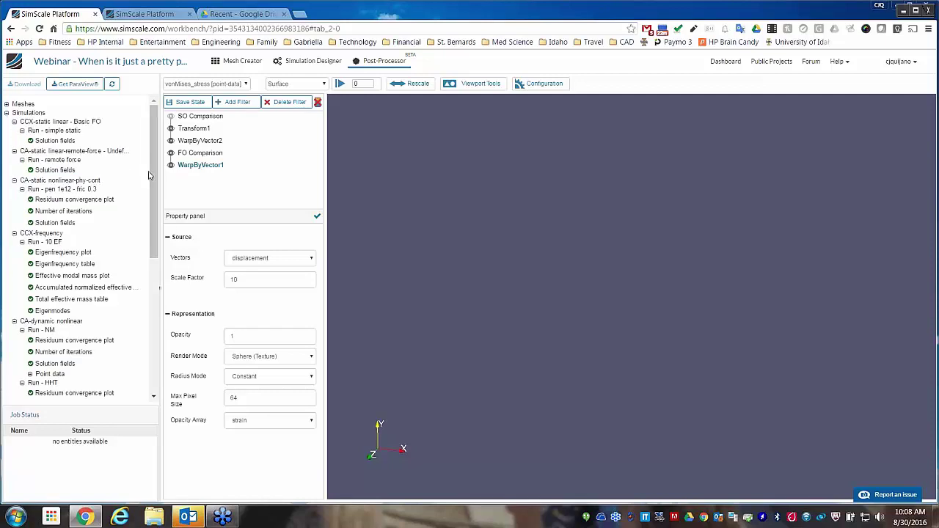
drag(150, 174, 150, 194)
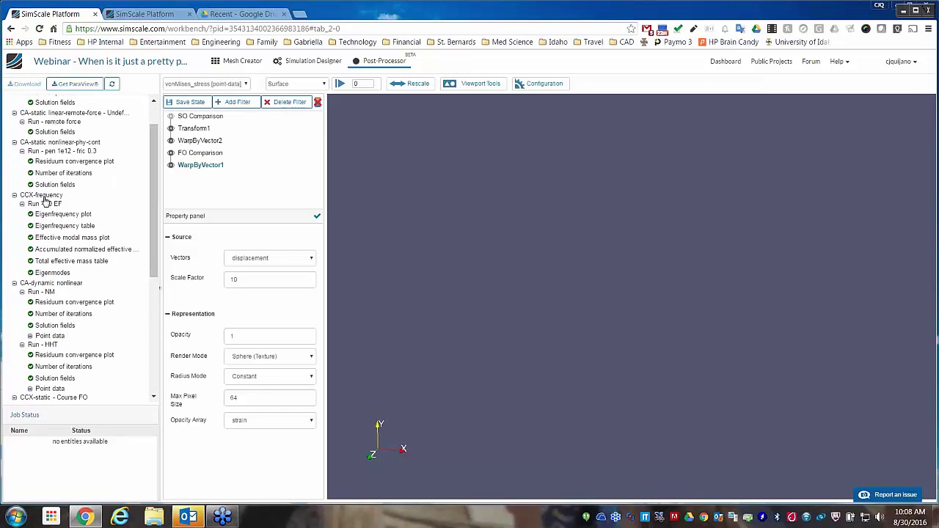
click(48, 274)
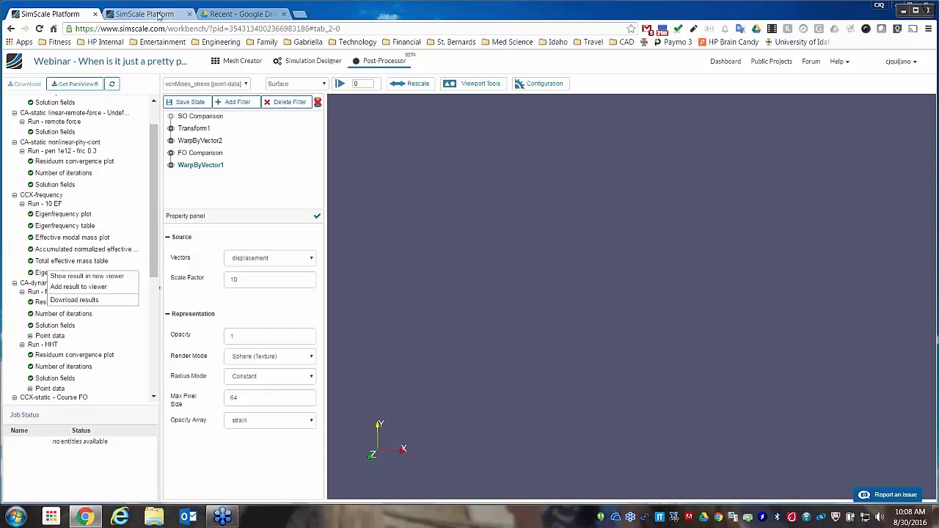
- Present the webinar deck full screen and advance to the Wrap-up slide
click(231, 16)
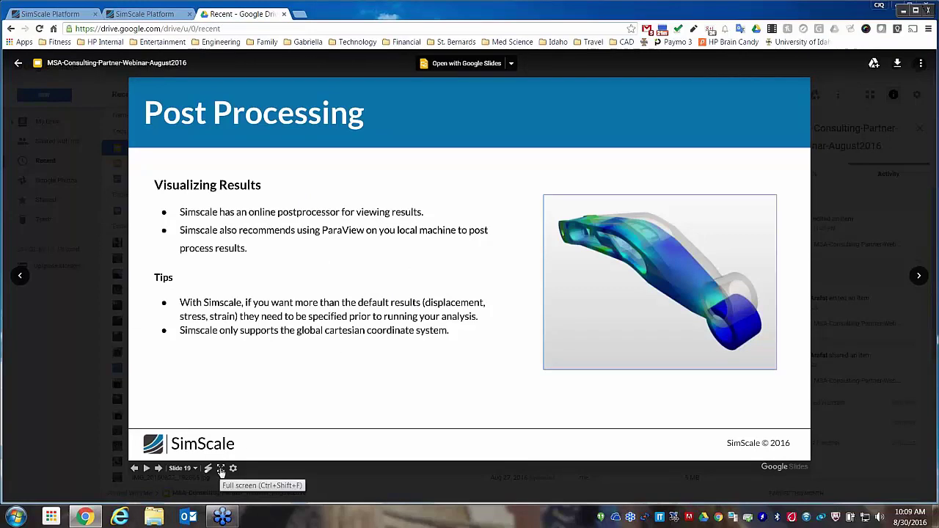
click(221, 469)
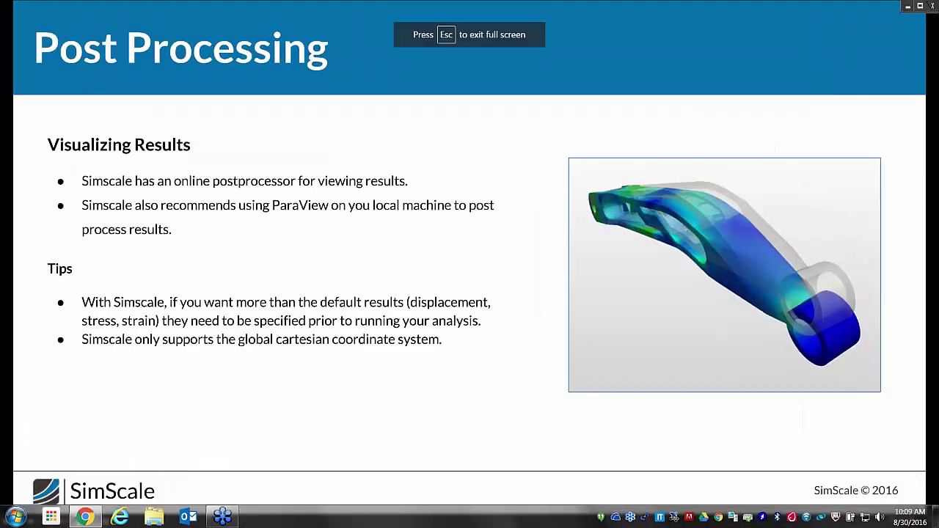
key(Right)
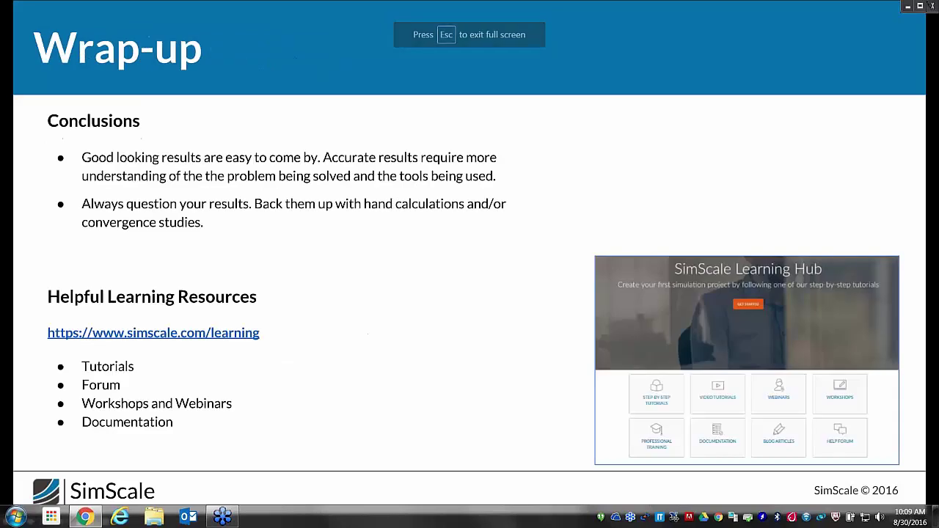